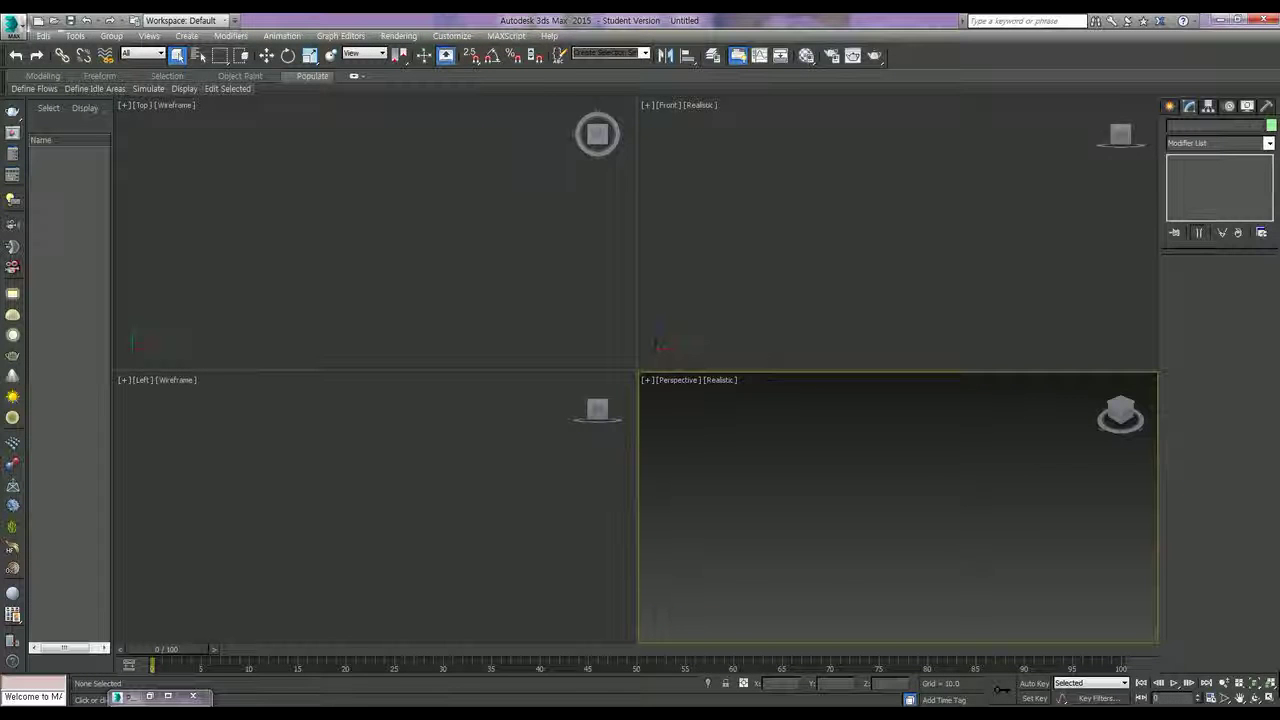
Open 'VRay Proxy - CocaCoke 2012.max' and dismiss the V-Ray updated-models warning
left_click(55, 21)
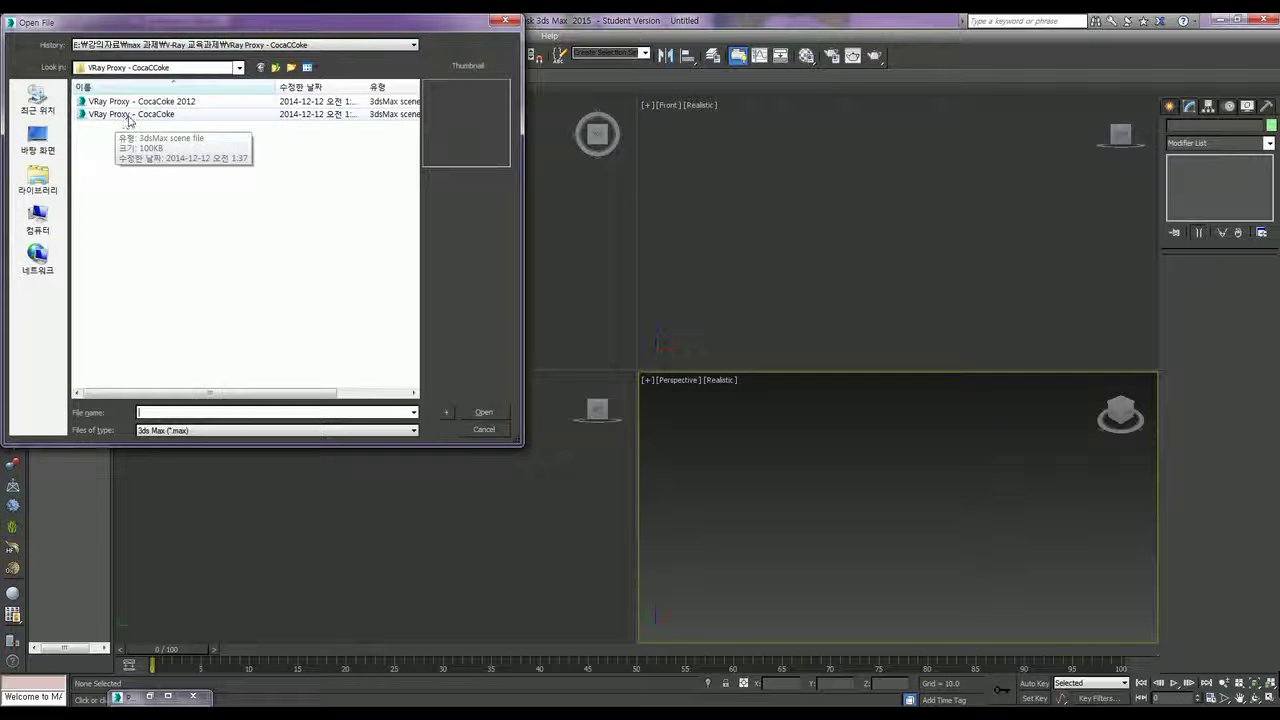
left_click(118, 102)
left_click(475, 411)
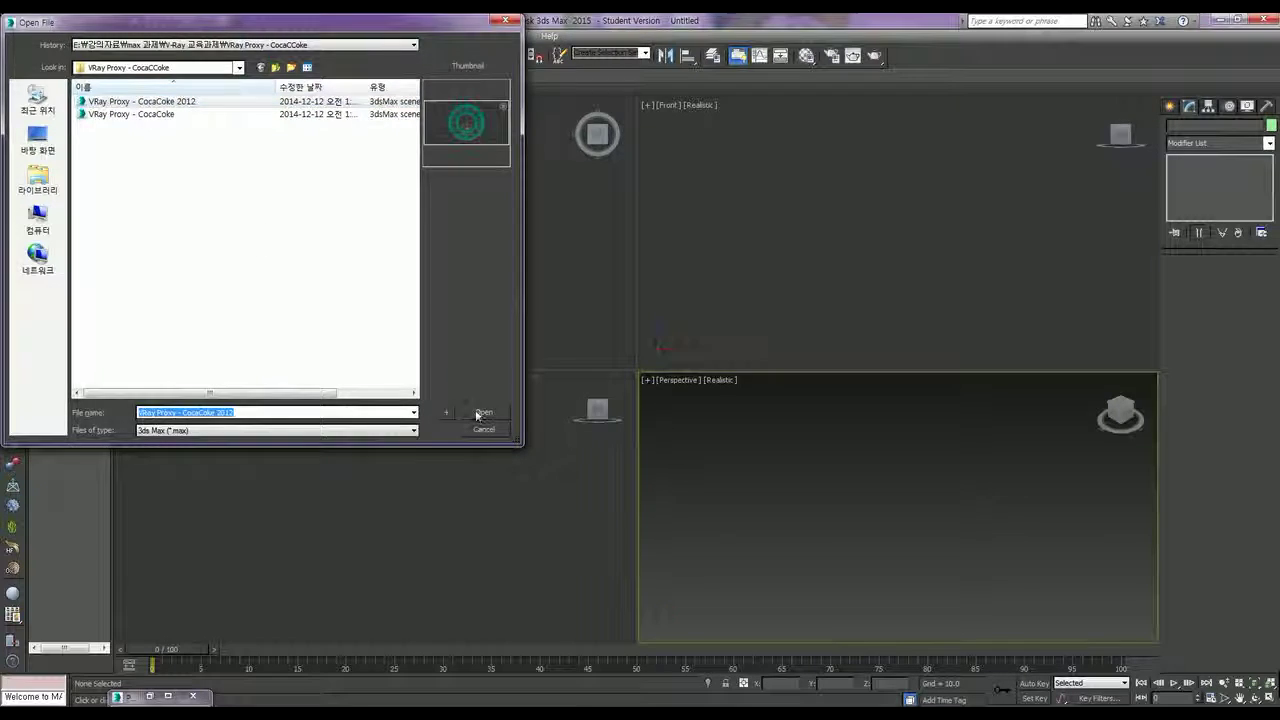
left_click(766, 440)
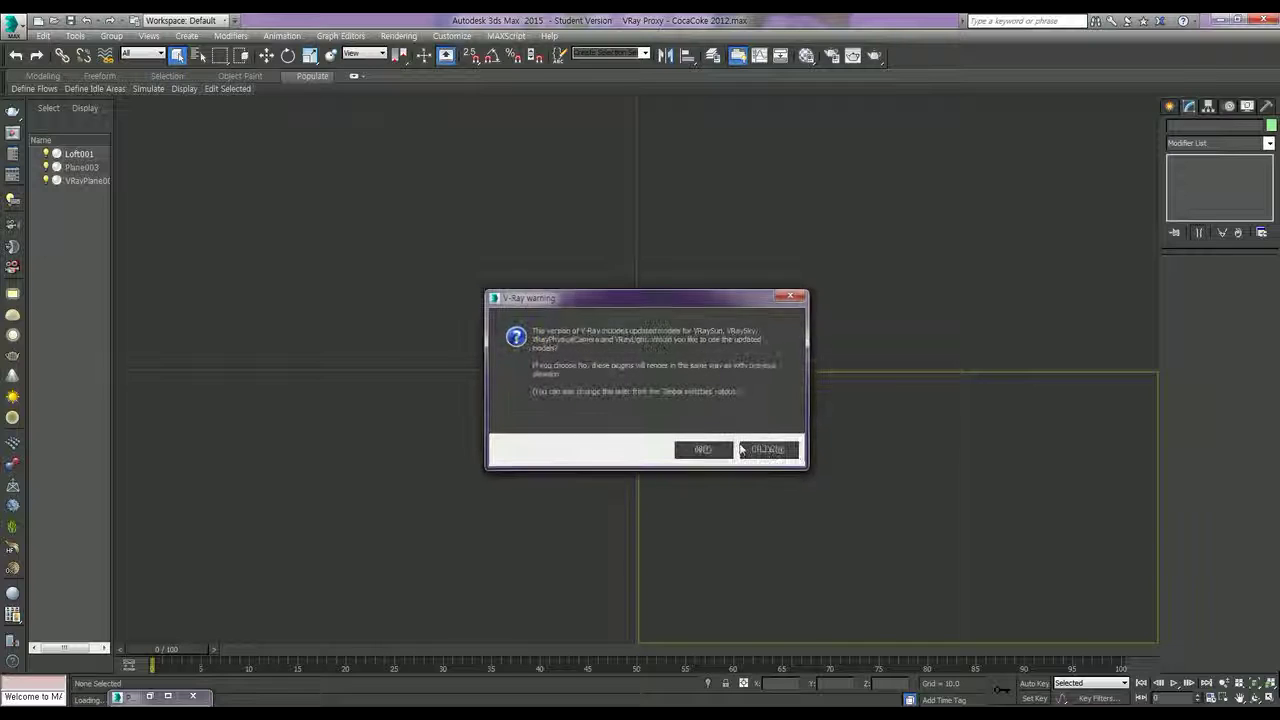
Add the last listed path as an external file path and continue loading despite missing files
left_click(712, 440)
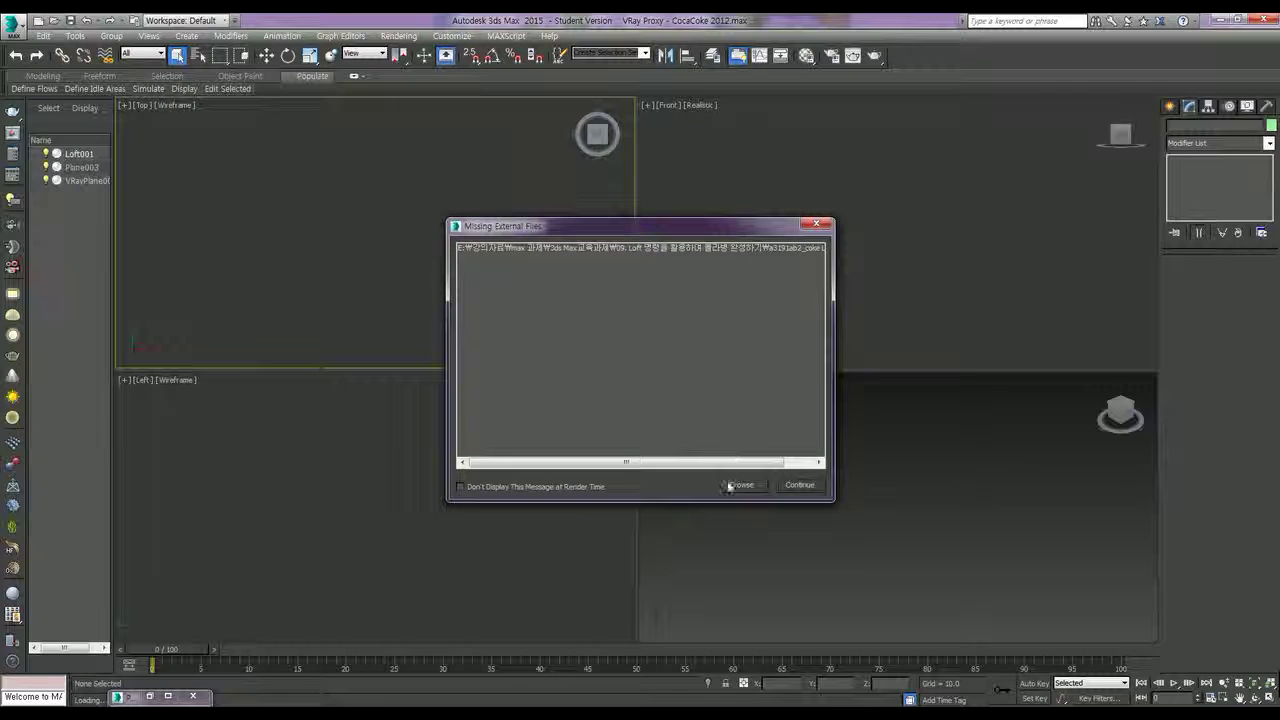
left_click(741, 485)
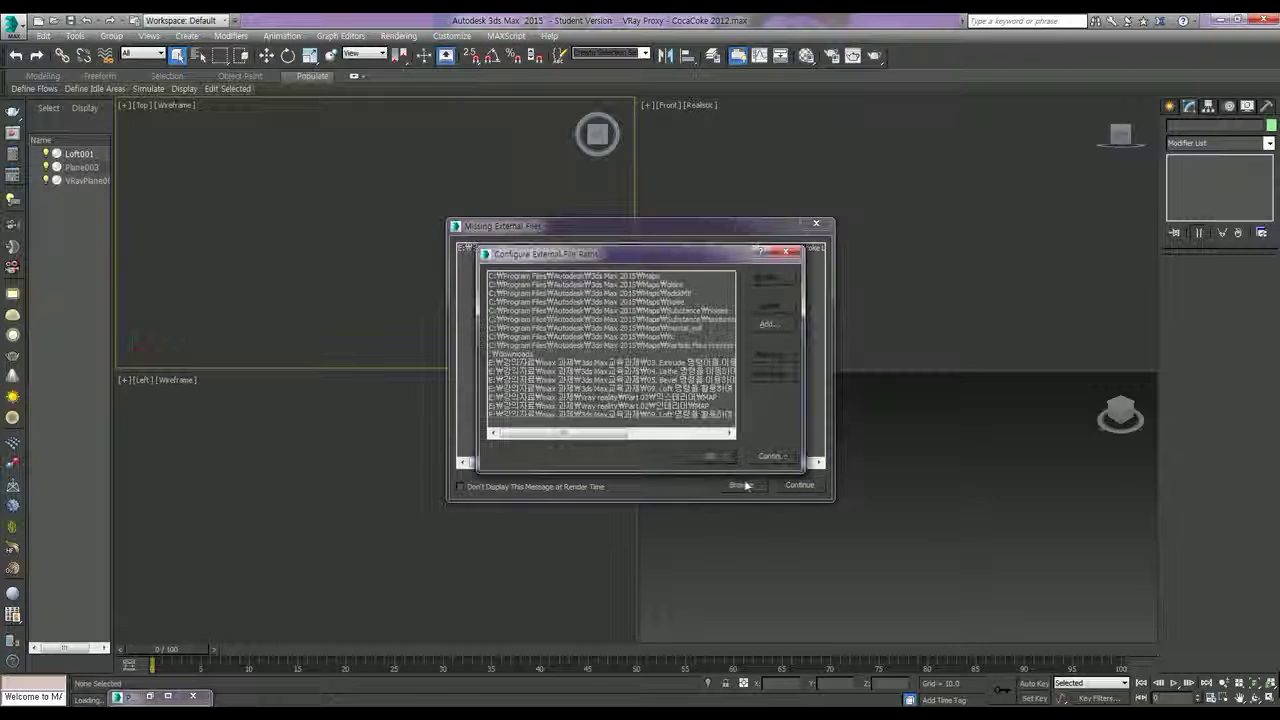
left_click(714, 418)
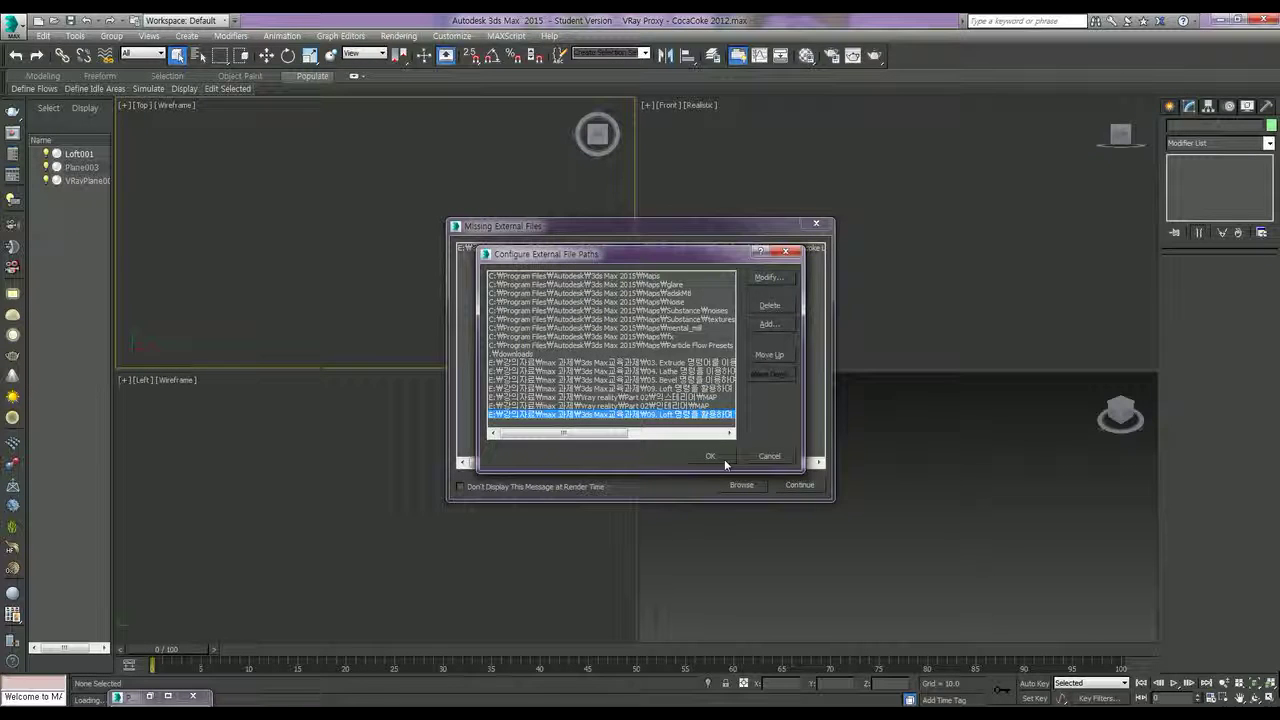
left_click(722, 458)
left_click(797, 487)
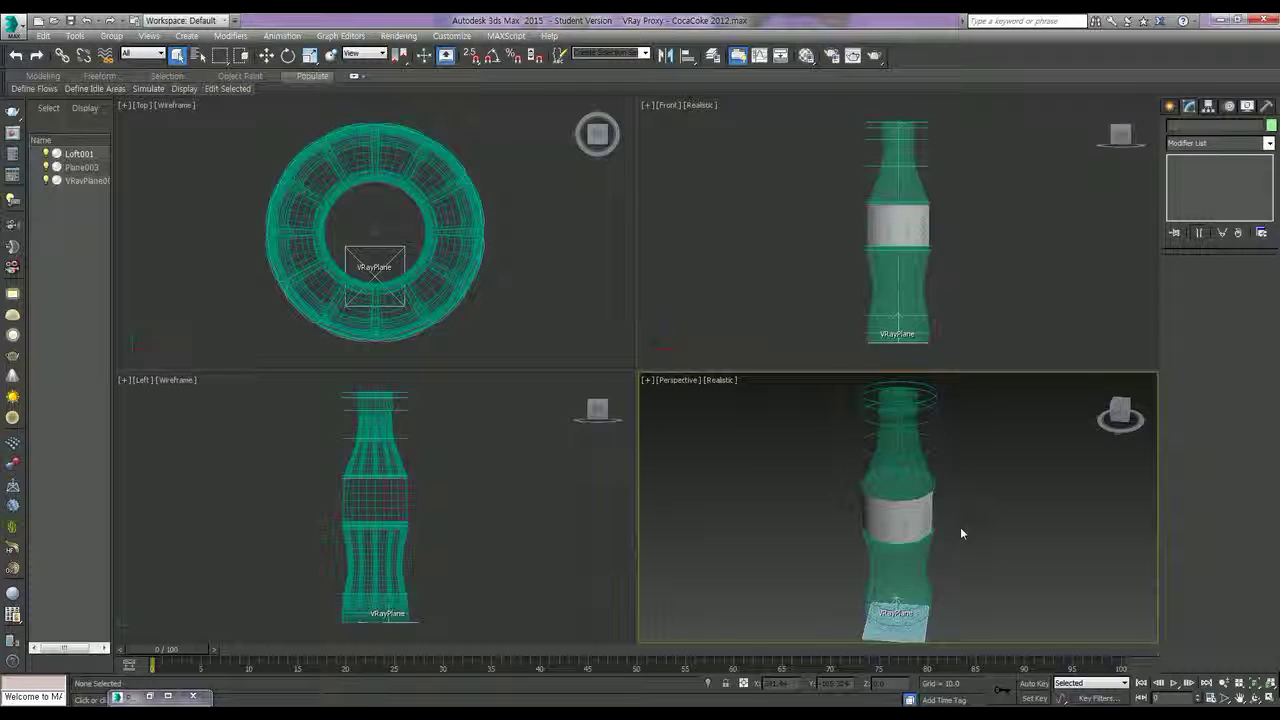
Test-render the Coke bottle with V-Ray, close the frame buffer, and select the label plane
key("shift+q")
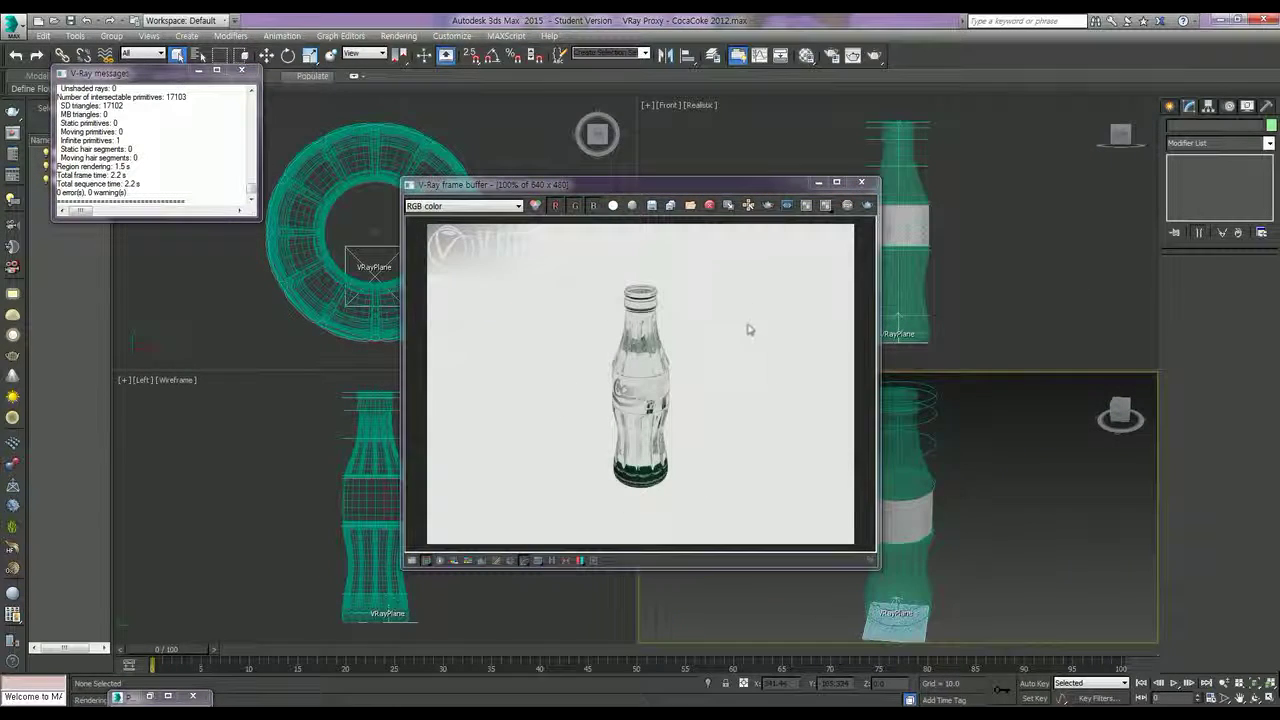
left_click(861, 182)
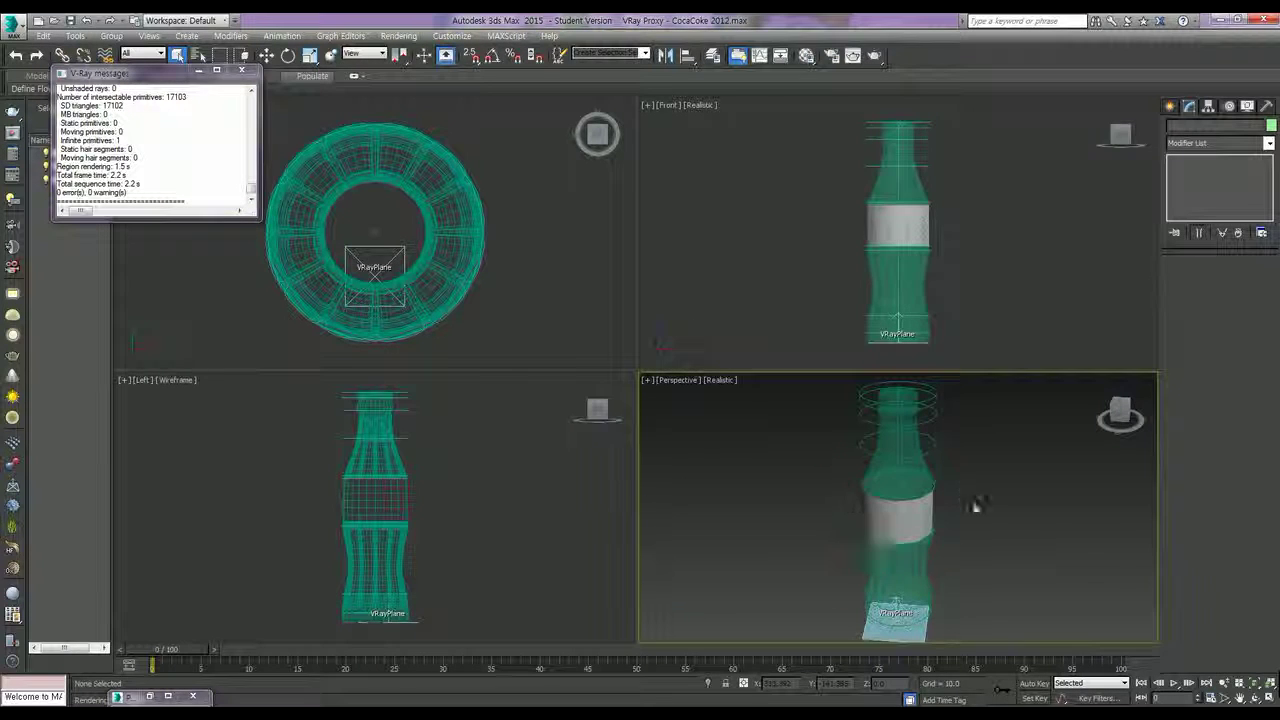
left_click(928, 488)
left_click(1025, 548)
Select the label plane together with the bottle
left_click(897, 512)
left_click(898, 480)
left_click(900, 510)
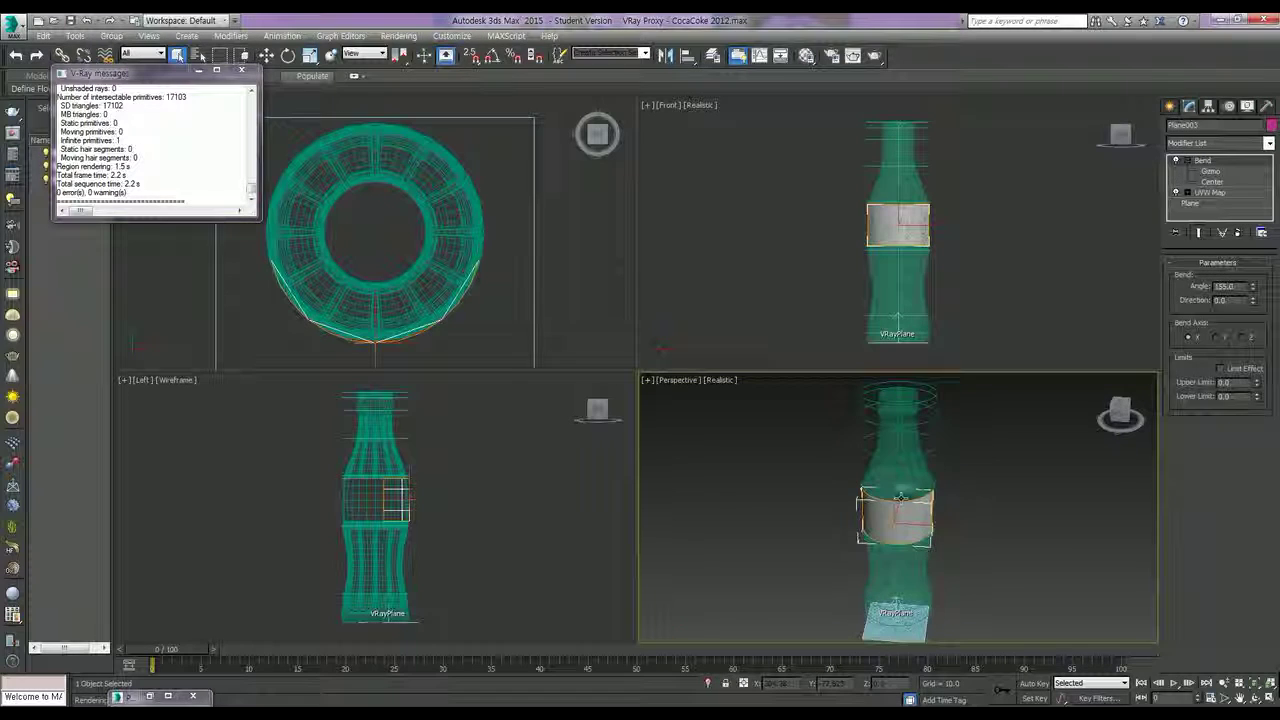
left_click(863, 509, "ctrl")
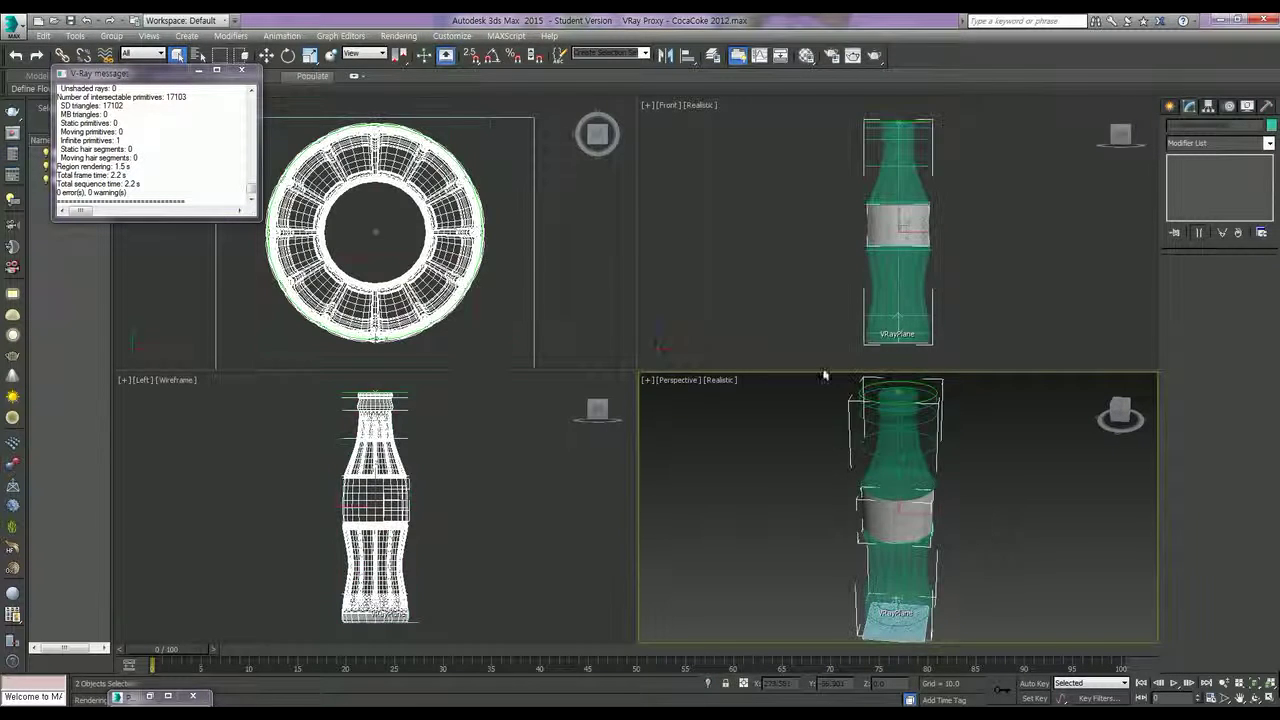
Group the bottle and label as '콜라병' and reselect the new group
left_click(111, 36)
left_click(126, 52)
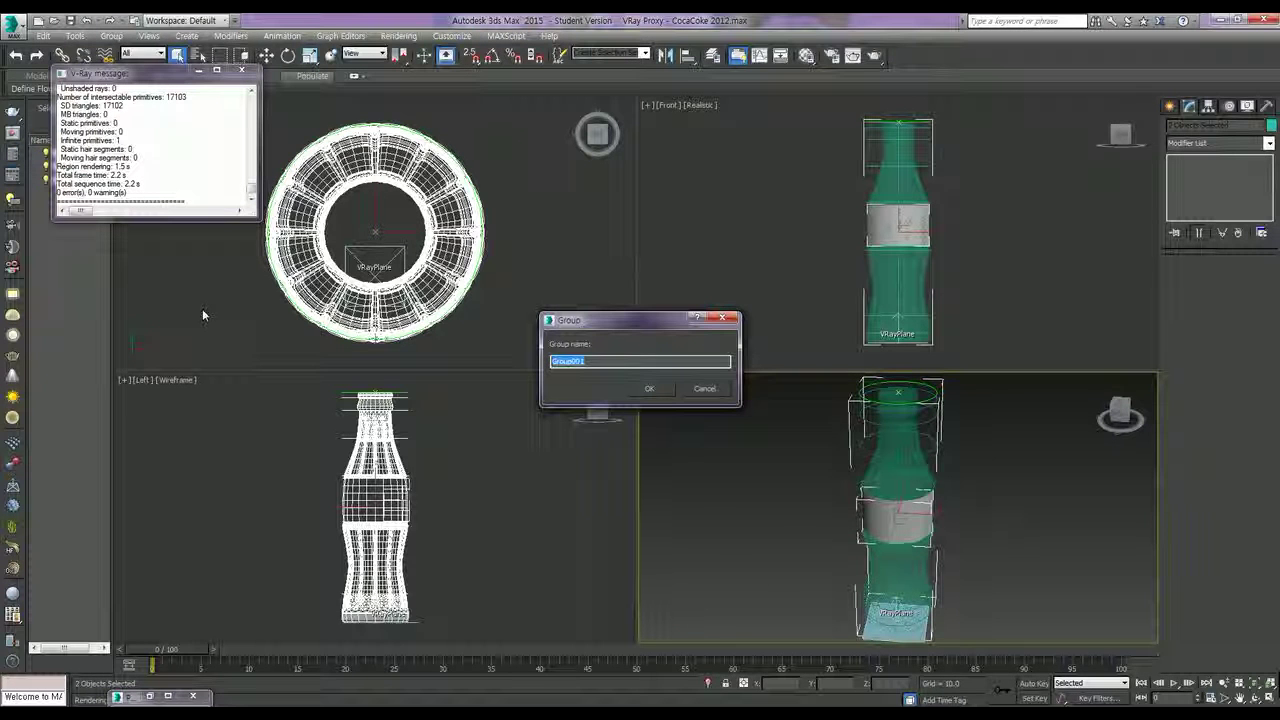
type("콜라병")
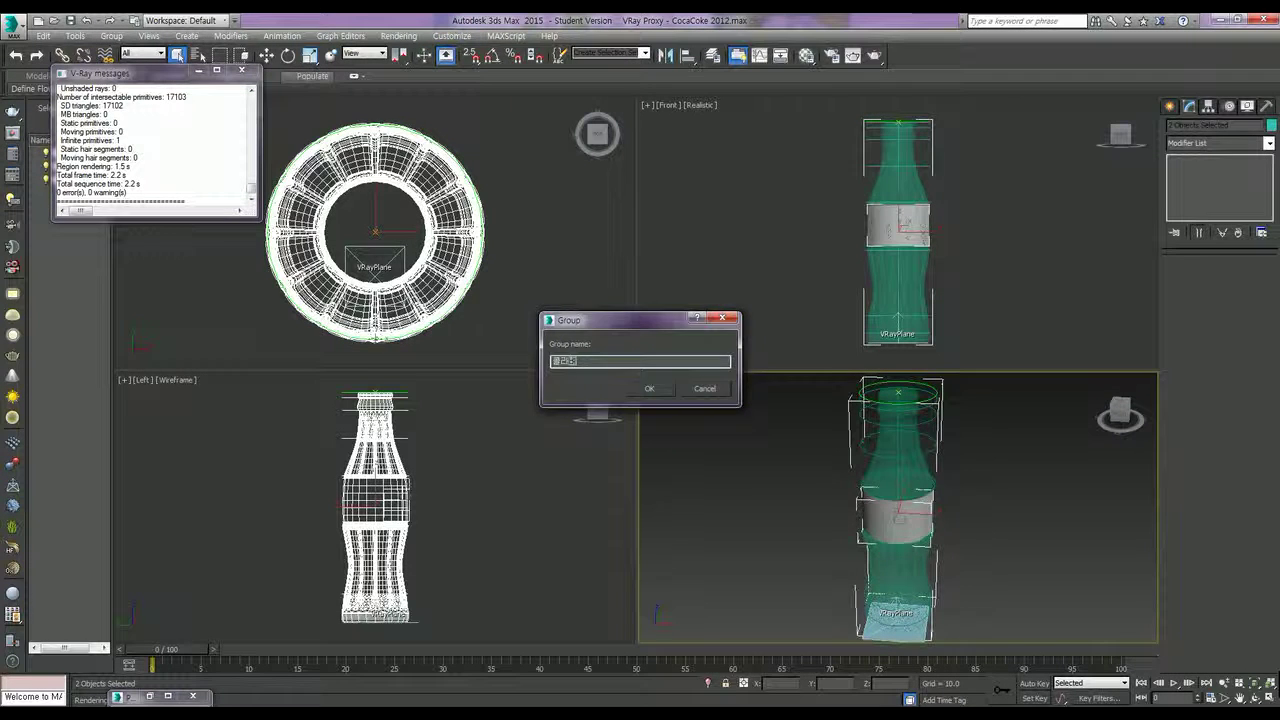
key("Return")
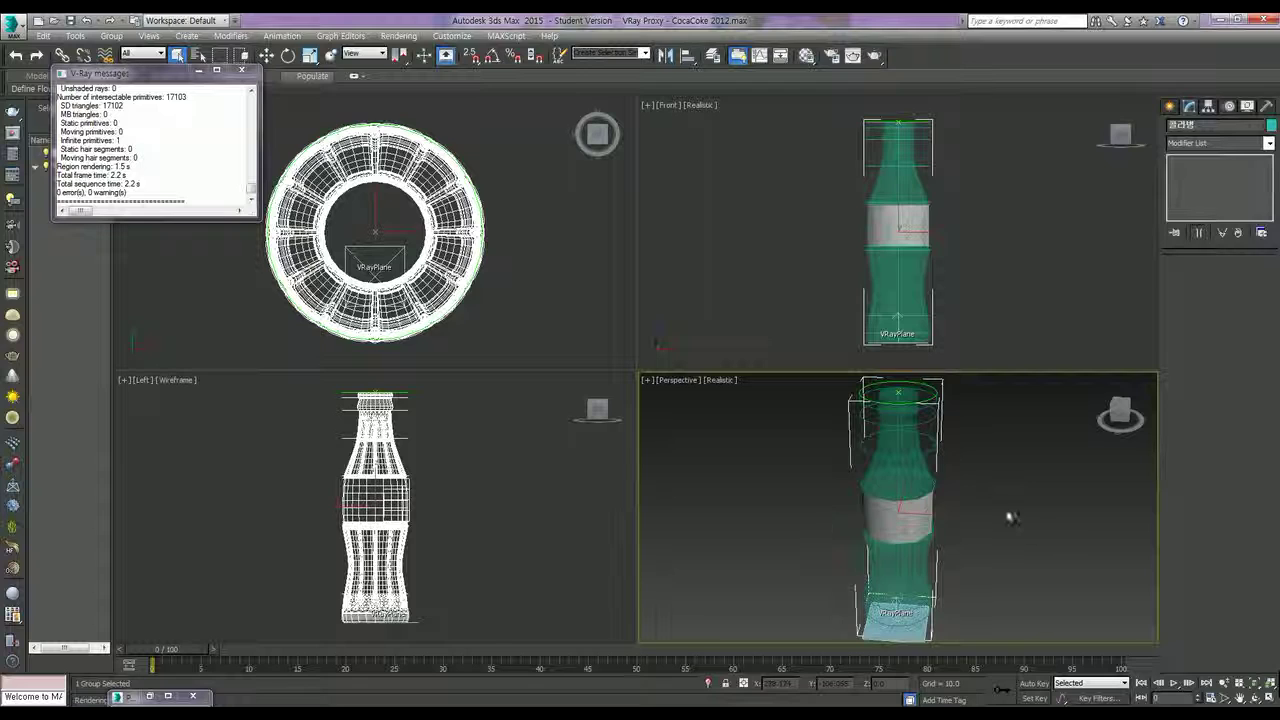
left_click(977, 508)
left_click(862, 466)
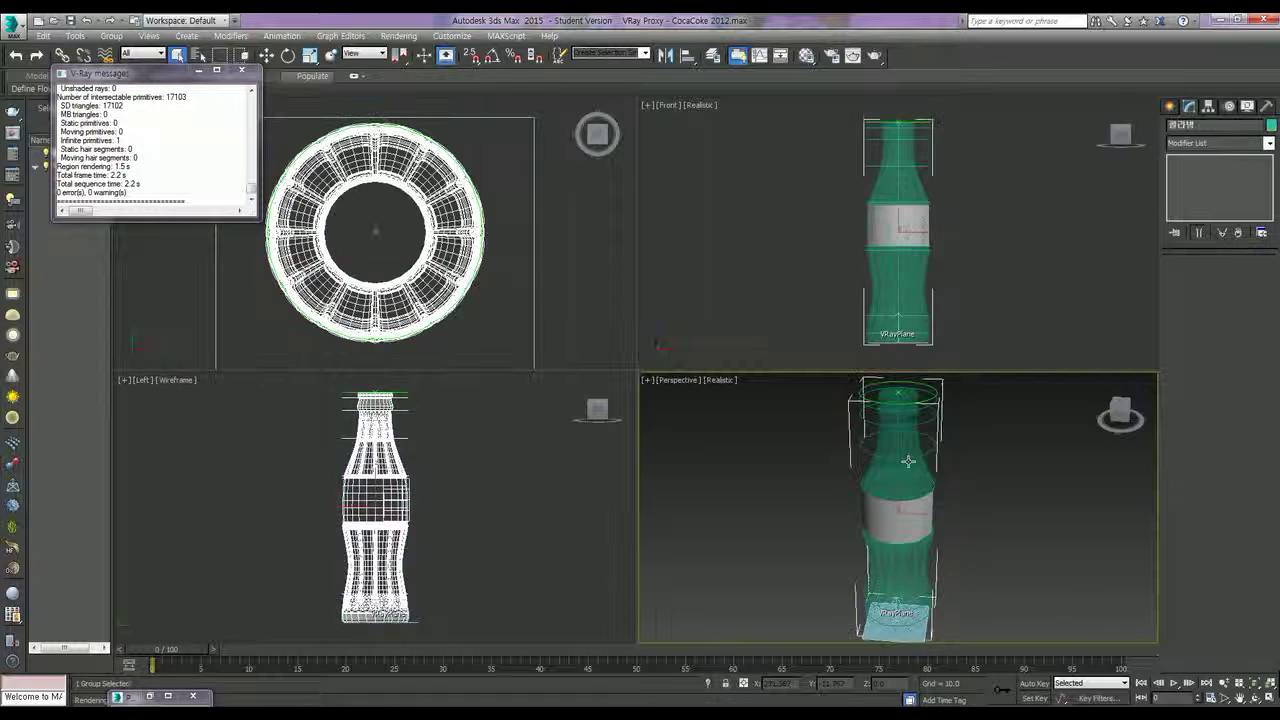
V-Ray mesh export the bottle group, writing each selected object to a separate file
right_click(907, 457)
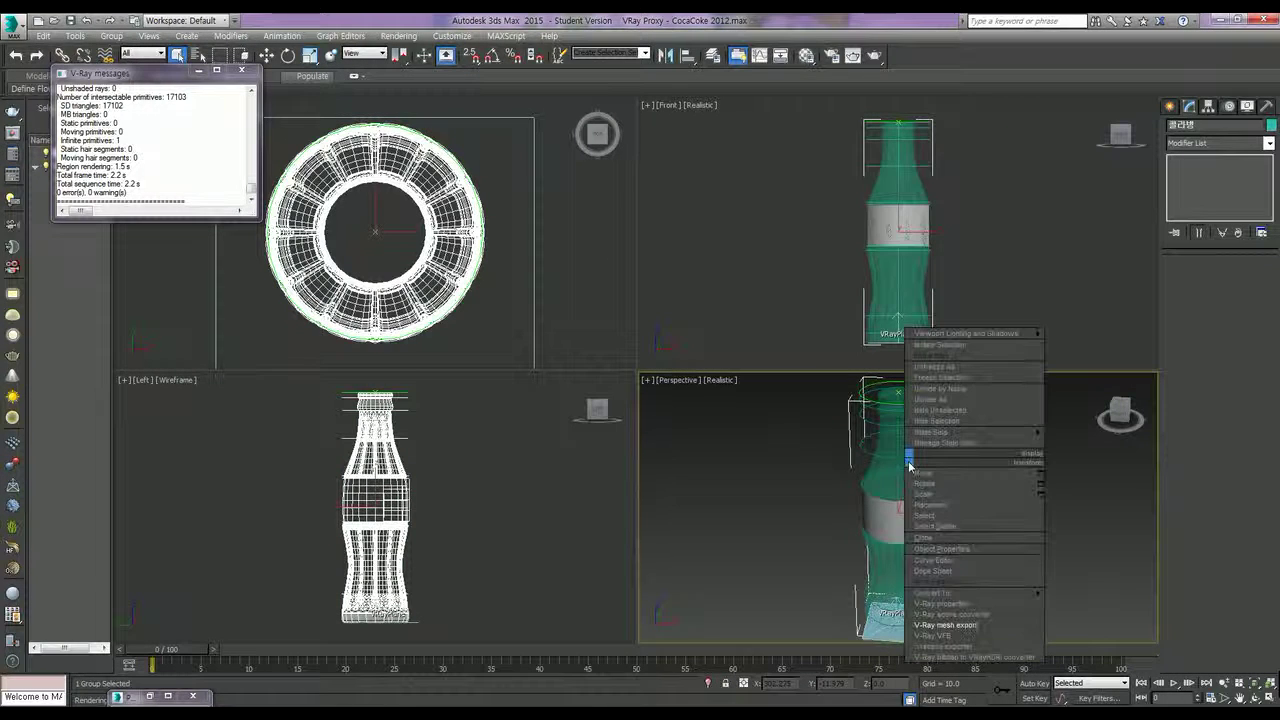
left_click(971, 630)
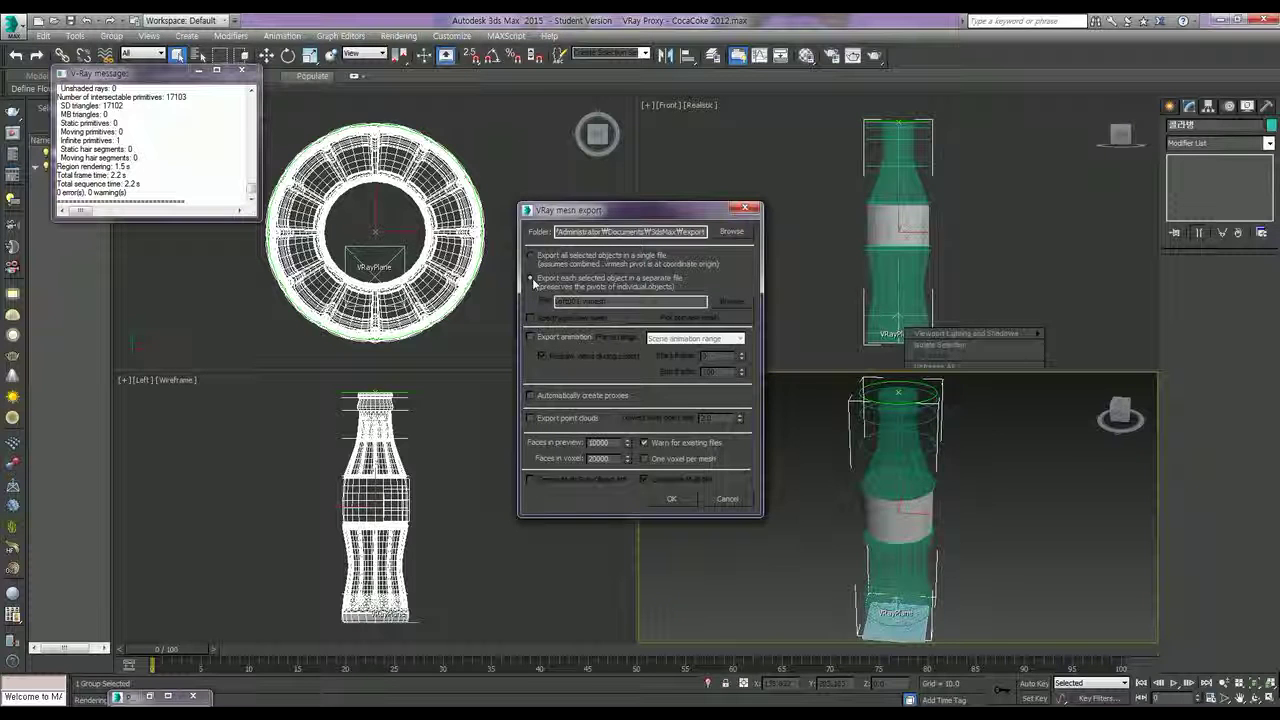
left_click(531, 279)
left_click(682, 500)
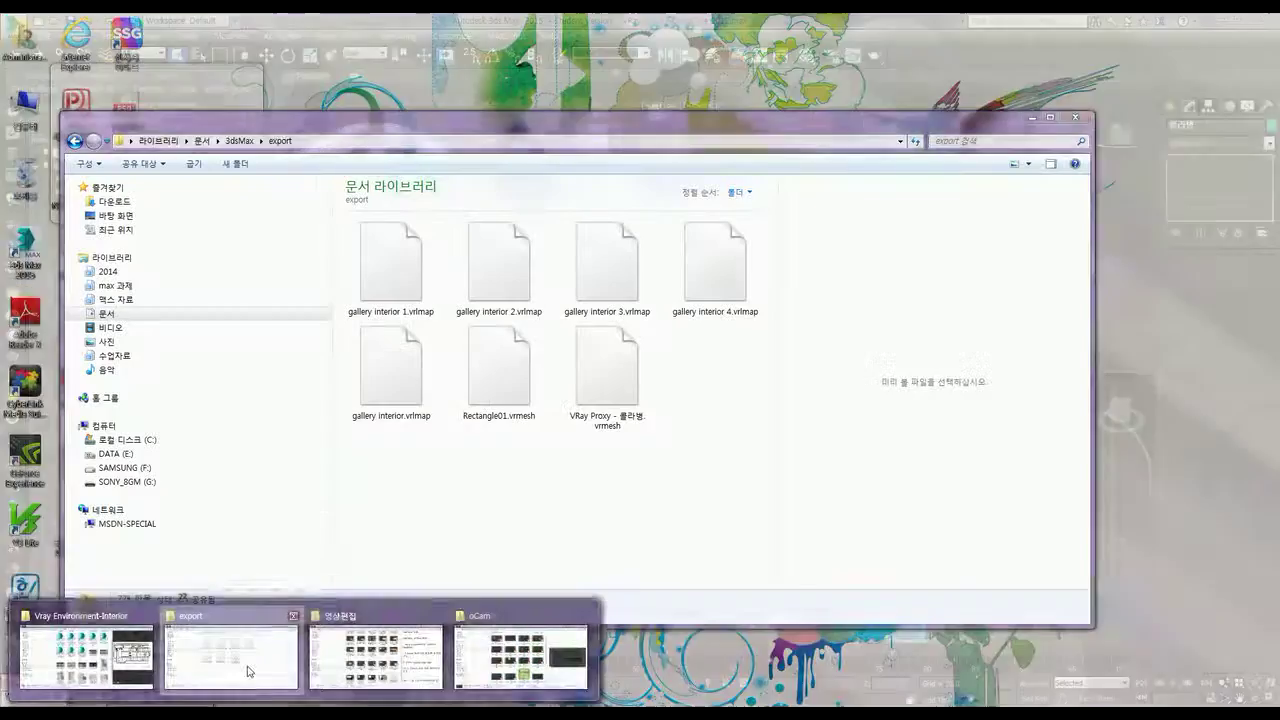
left_click(249, 668)
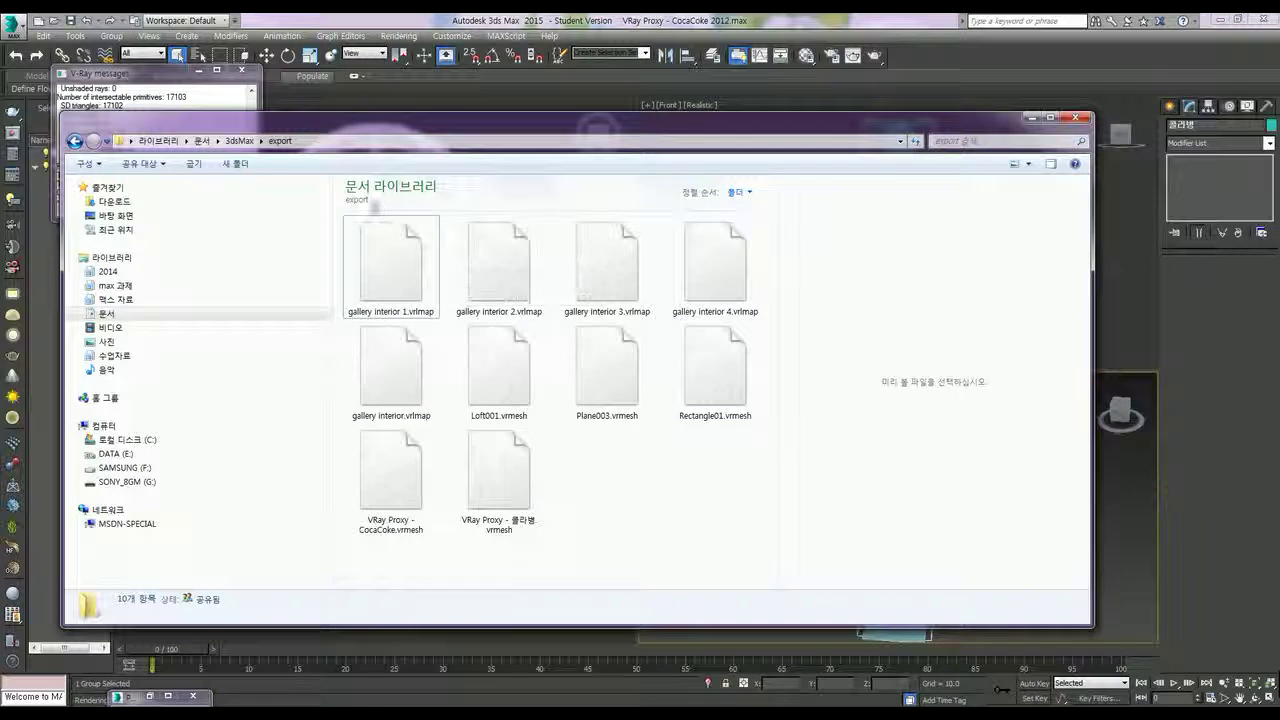
left_click(523, 388)
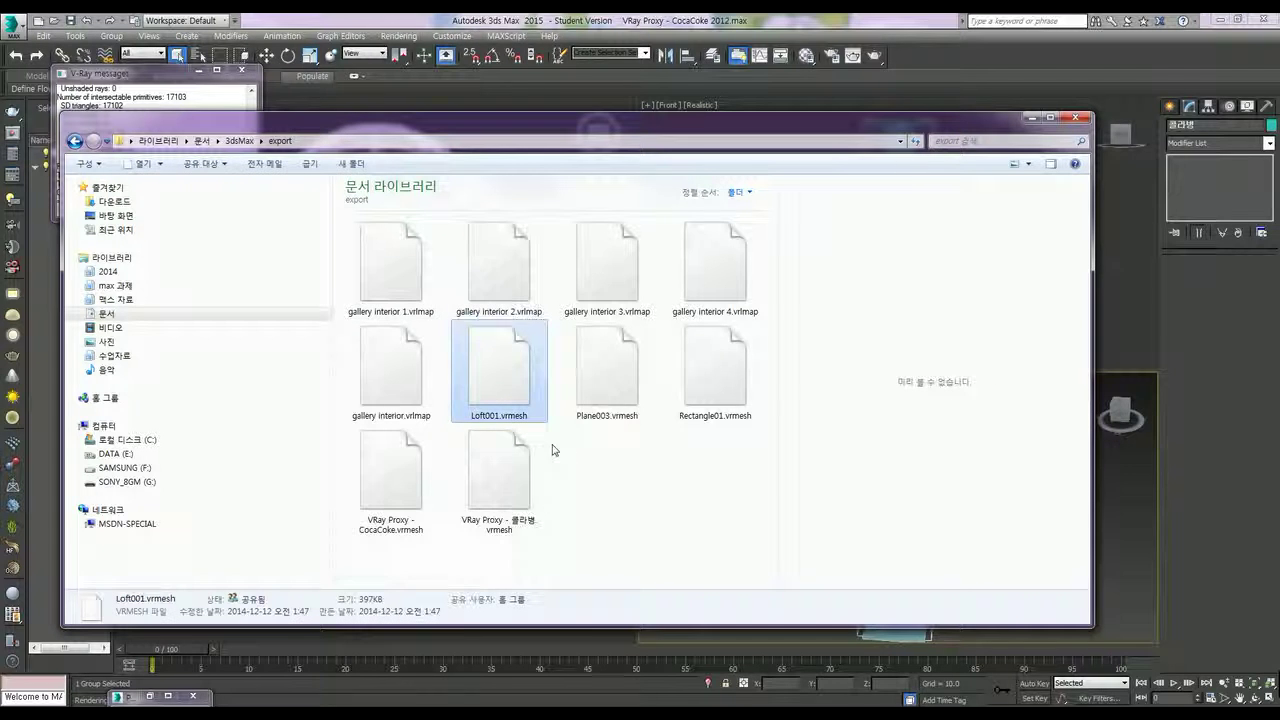
left_click(629, 393)
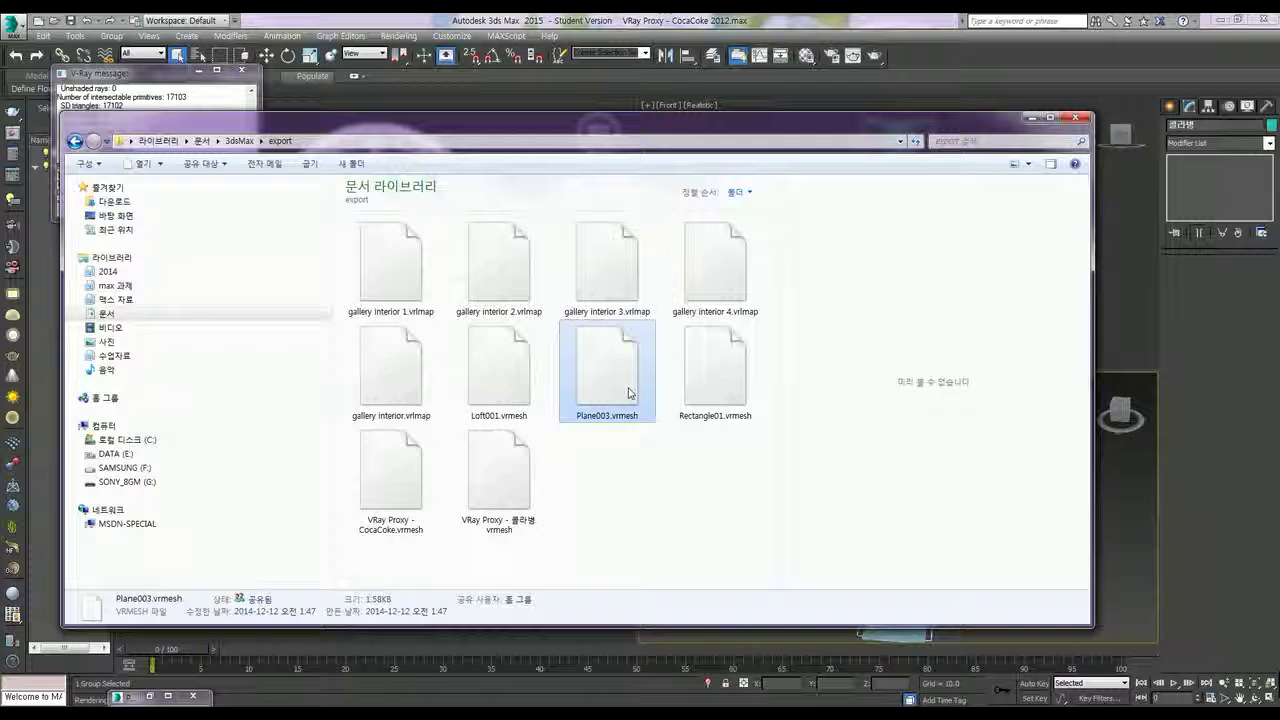
left_click(717, 393)
left_click(505, 385)
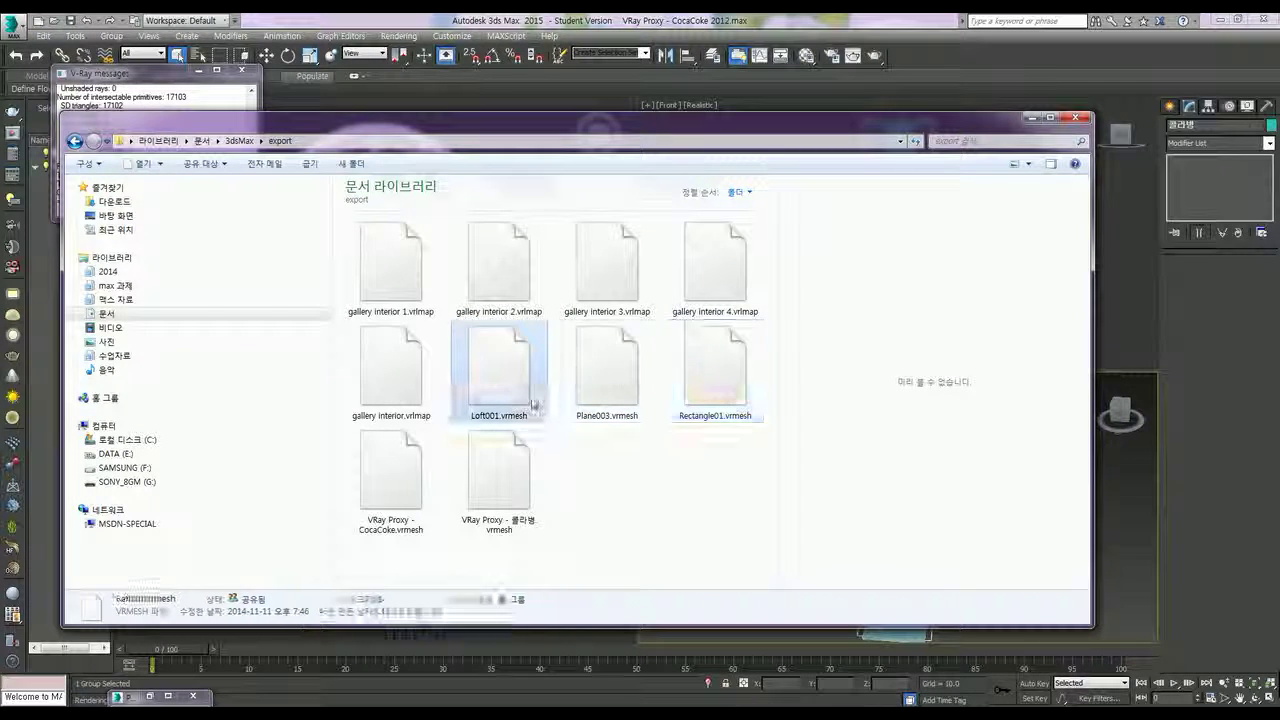
left_click(610, 388)
left_click(688, 406)
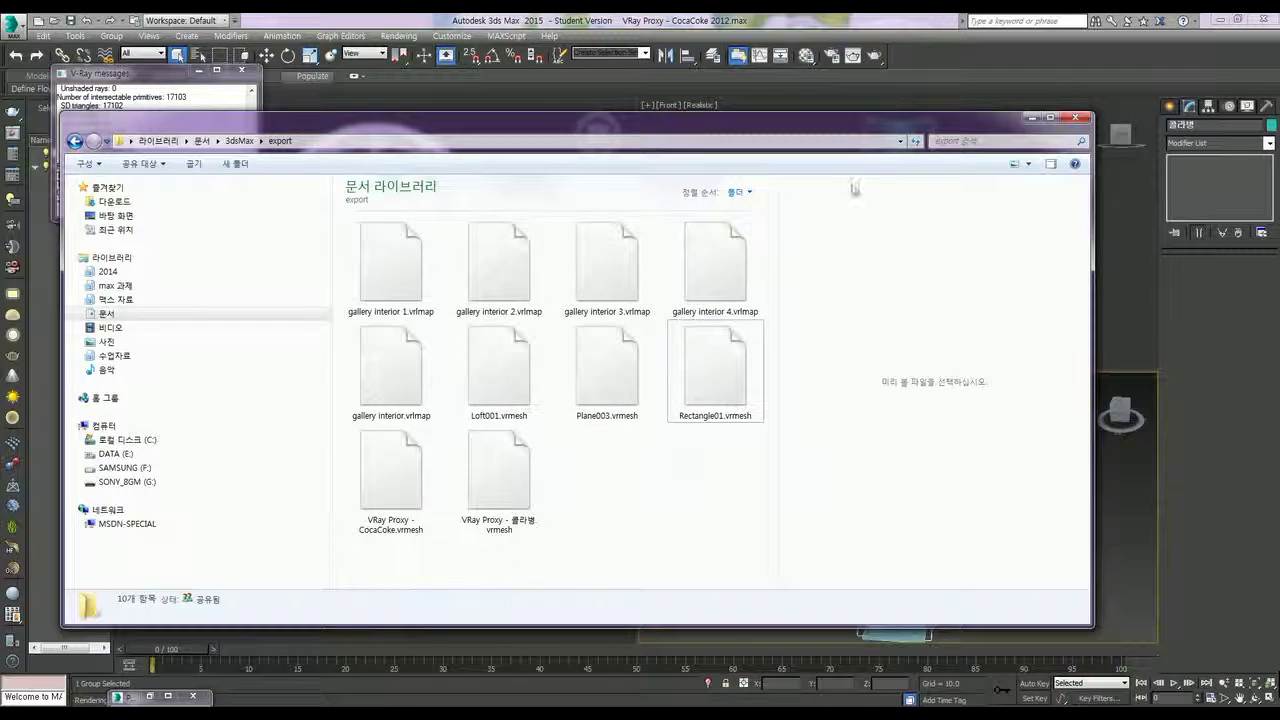
left_click(1076, 117)
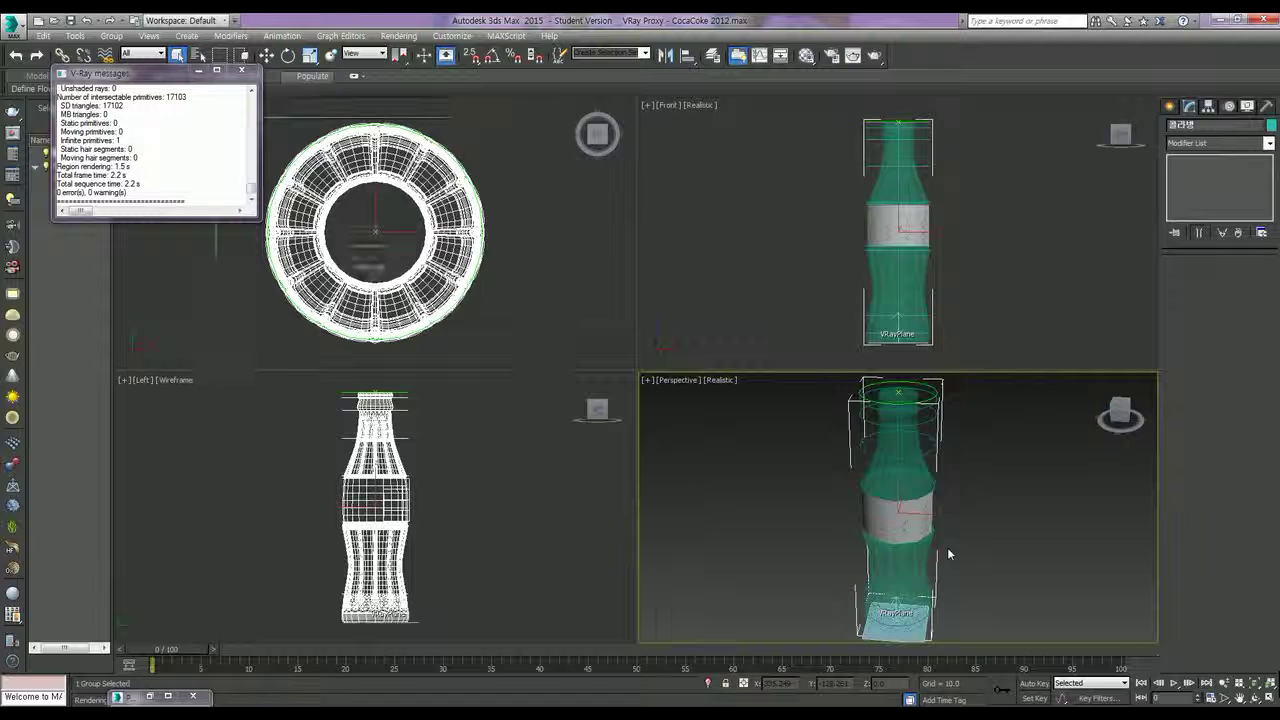
Delete the original bottle group and place a new VRayProxy in the Top viewport
key("Delete")
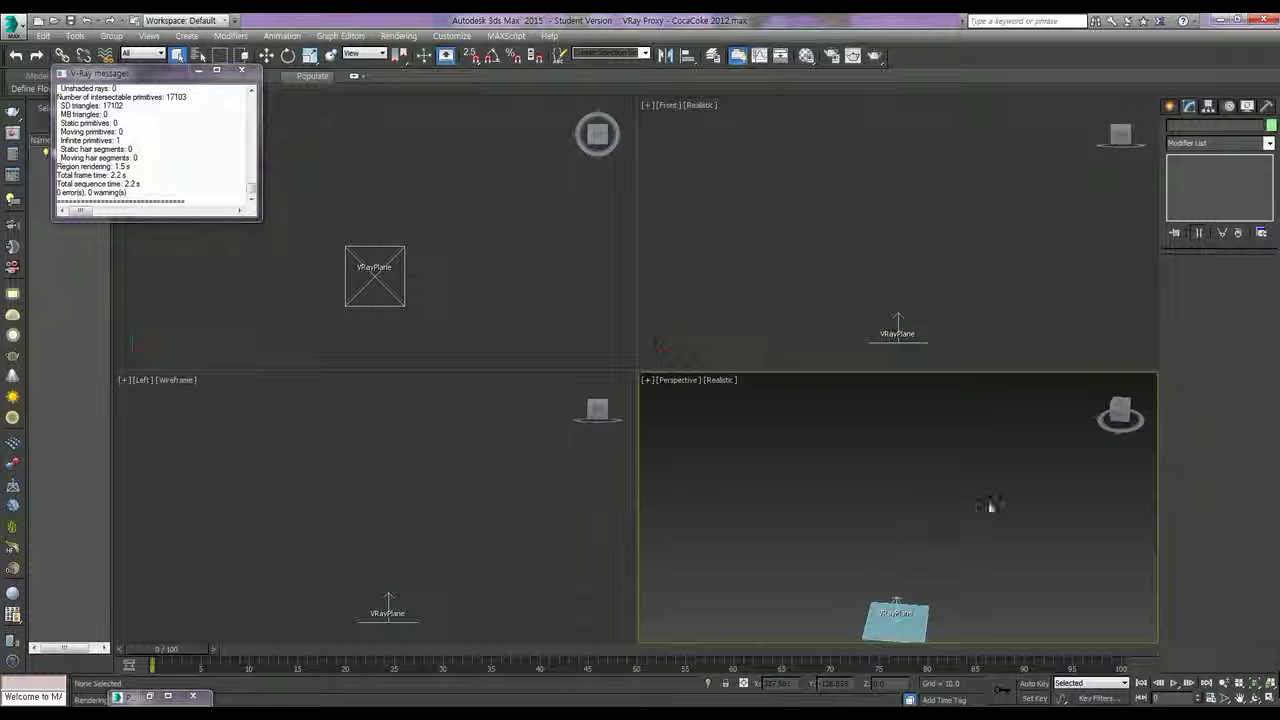
left_click(1170, 105)
left_click(1200, 147)
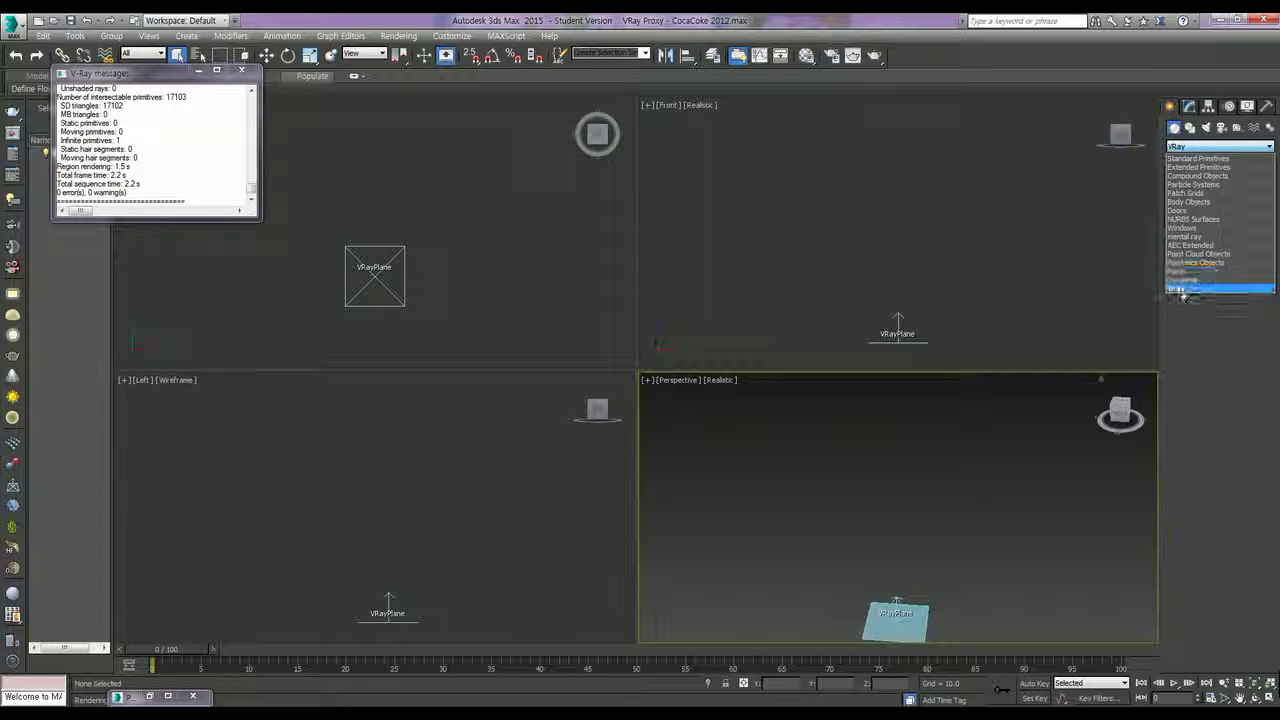
left_click(1181, 290)
left_click(1194, 191)
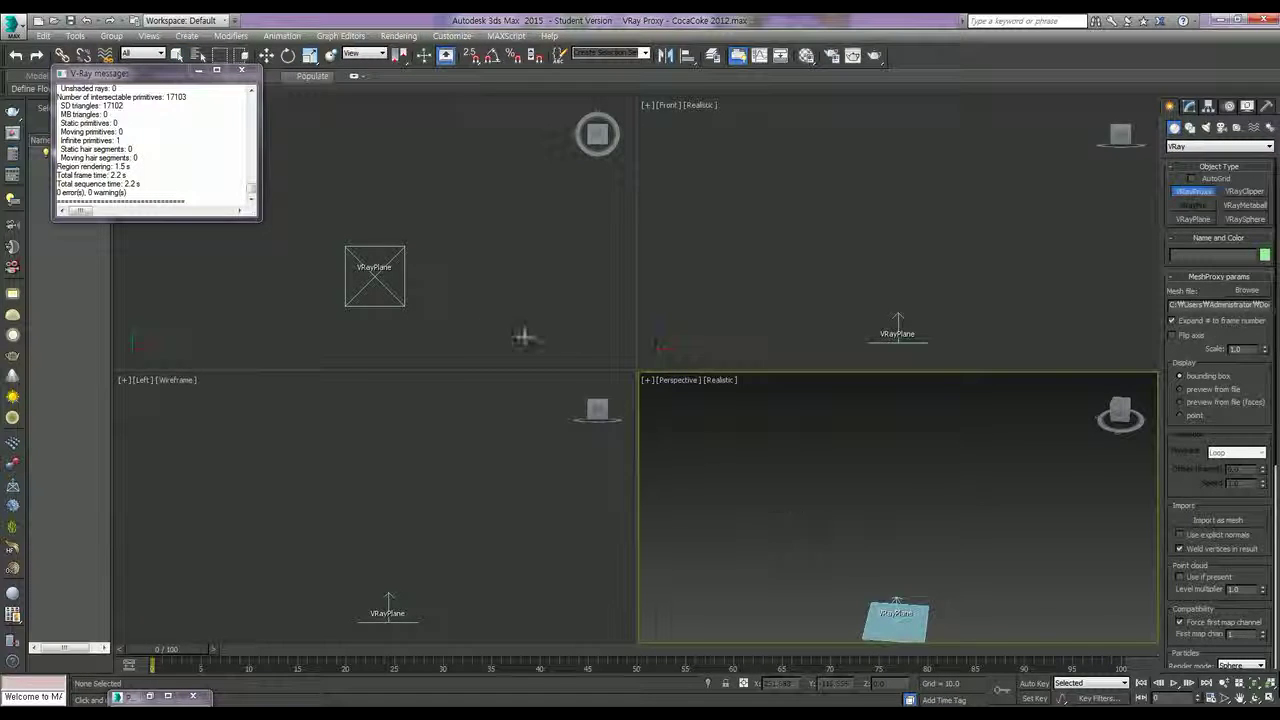
left_click(376, 269)
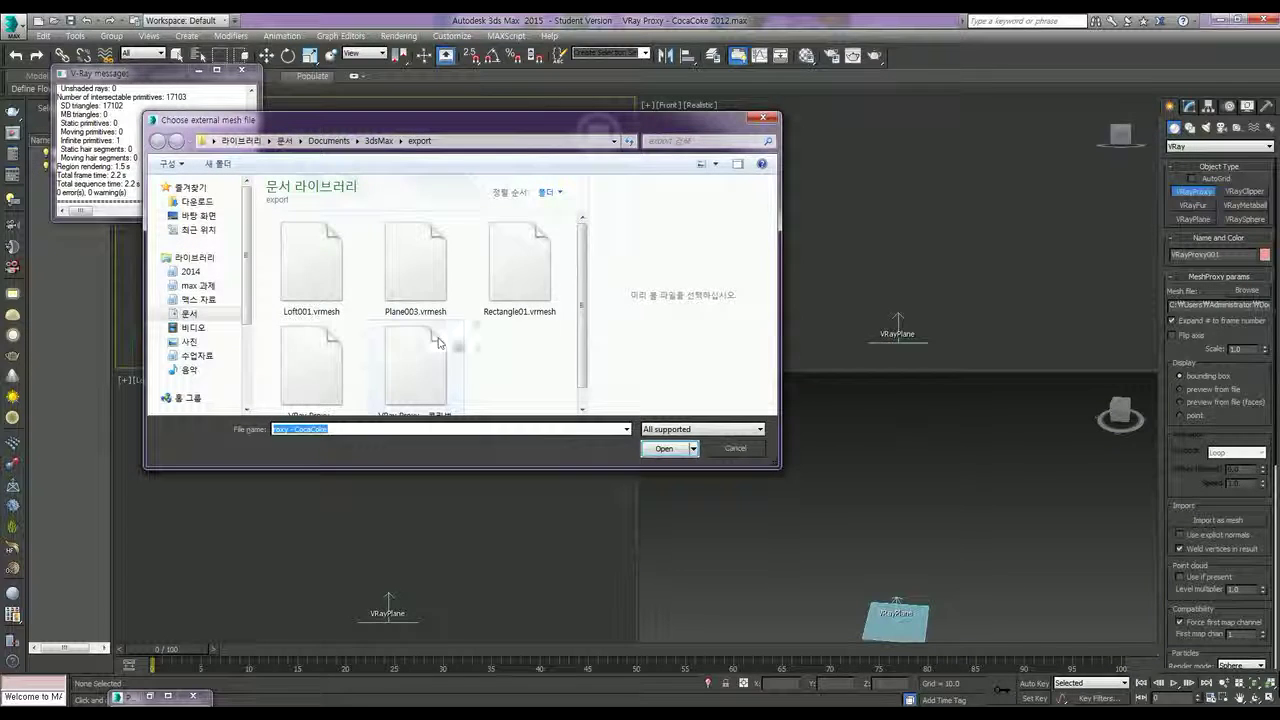
Load the exported .vrmesh file into VRayProxy001
left_click_drag(580, 305, 579, 323)
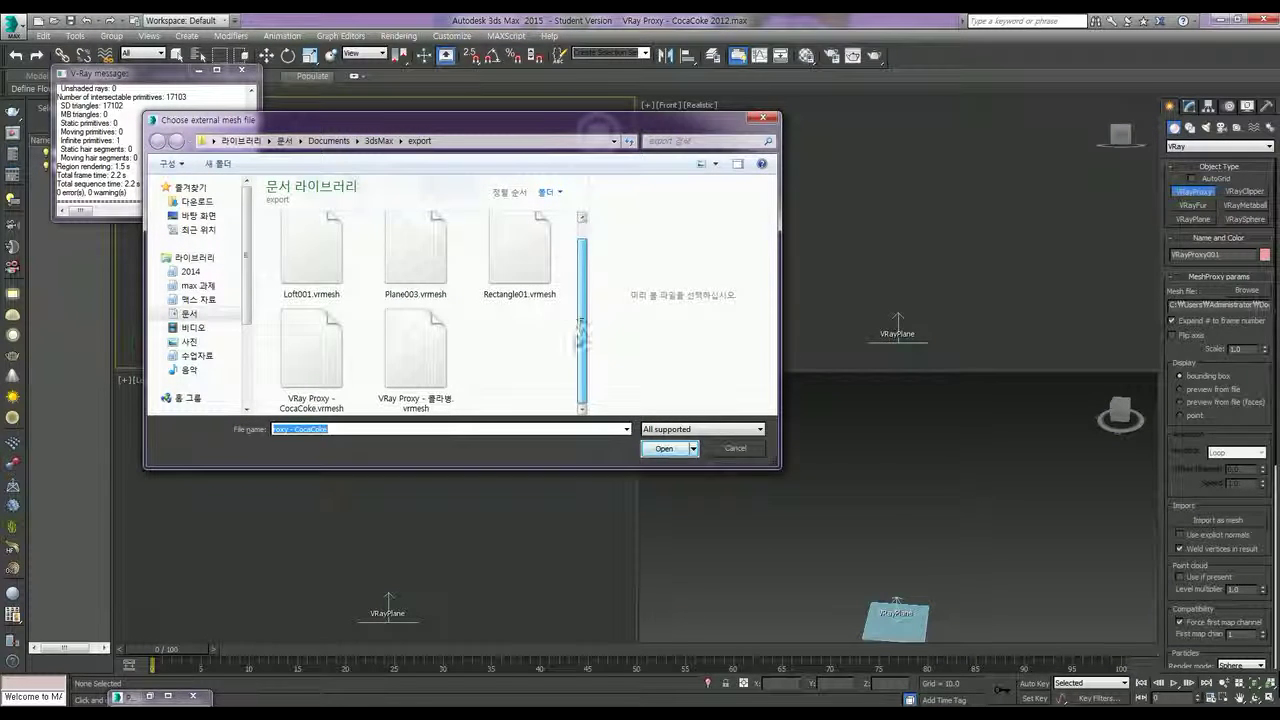
left_click(311, 255)
left_click(665, 449)
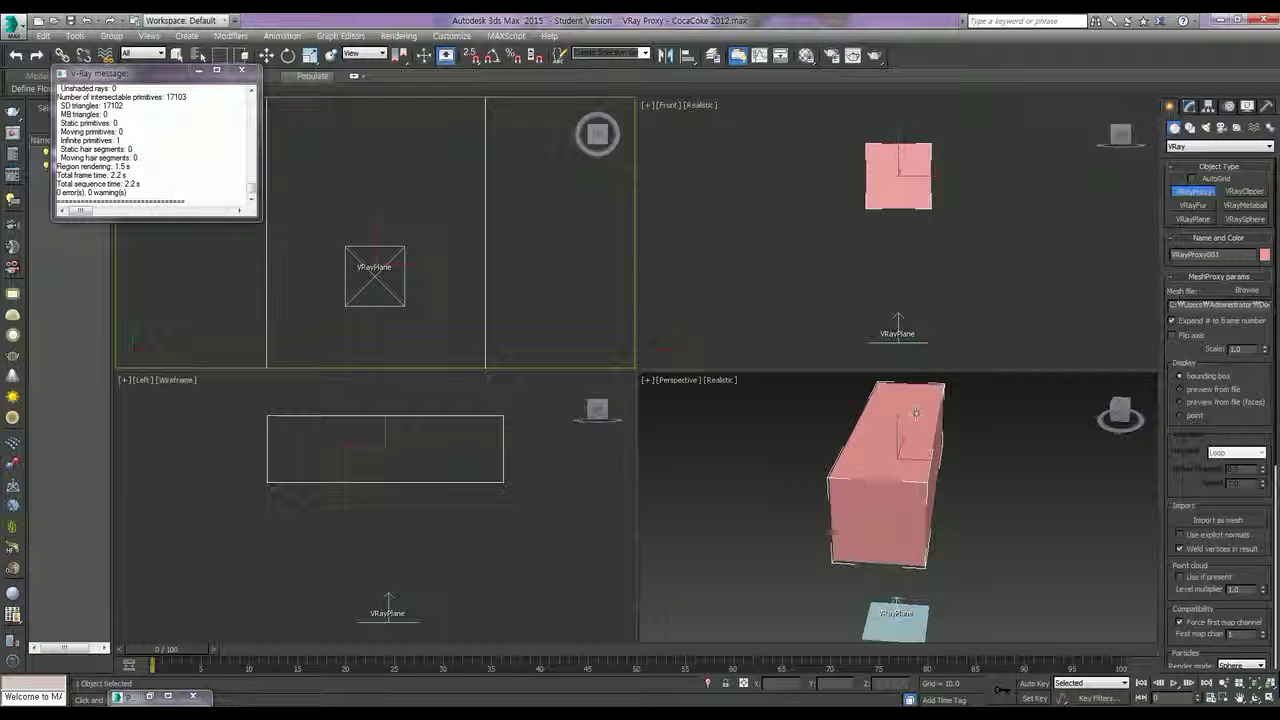
Rotate the proxy 90° in the Left view to stand upright, then test-render it
left_click(905, 468)
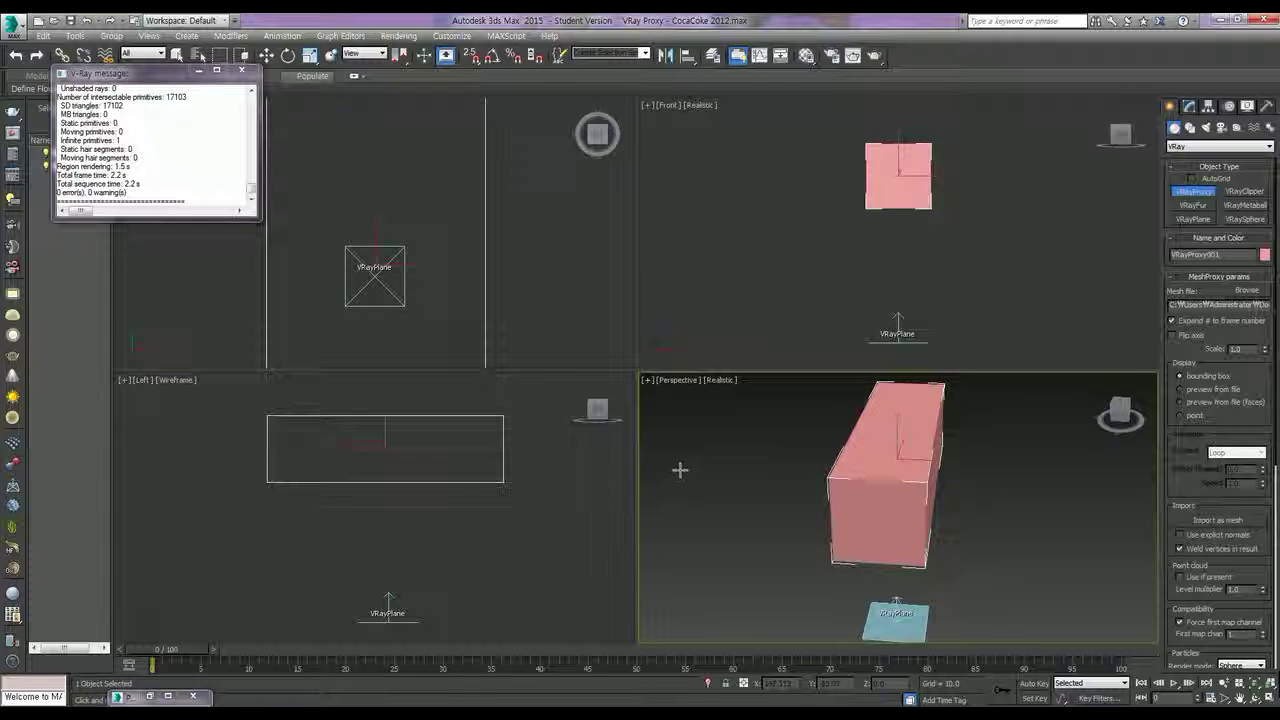
left_click(452, 474)
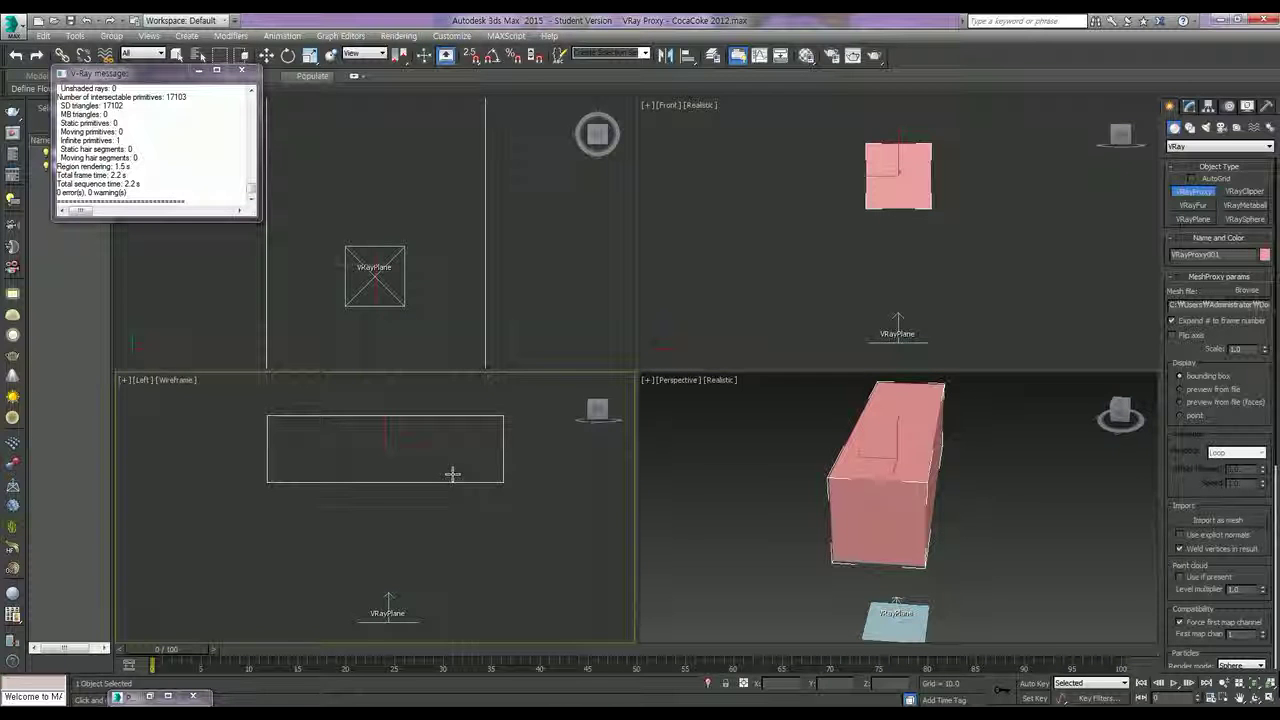
key("alt")
key("e")
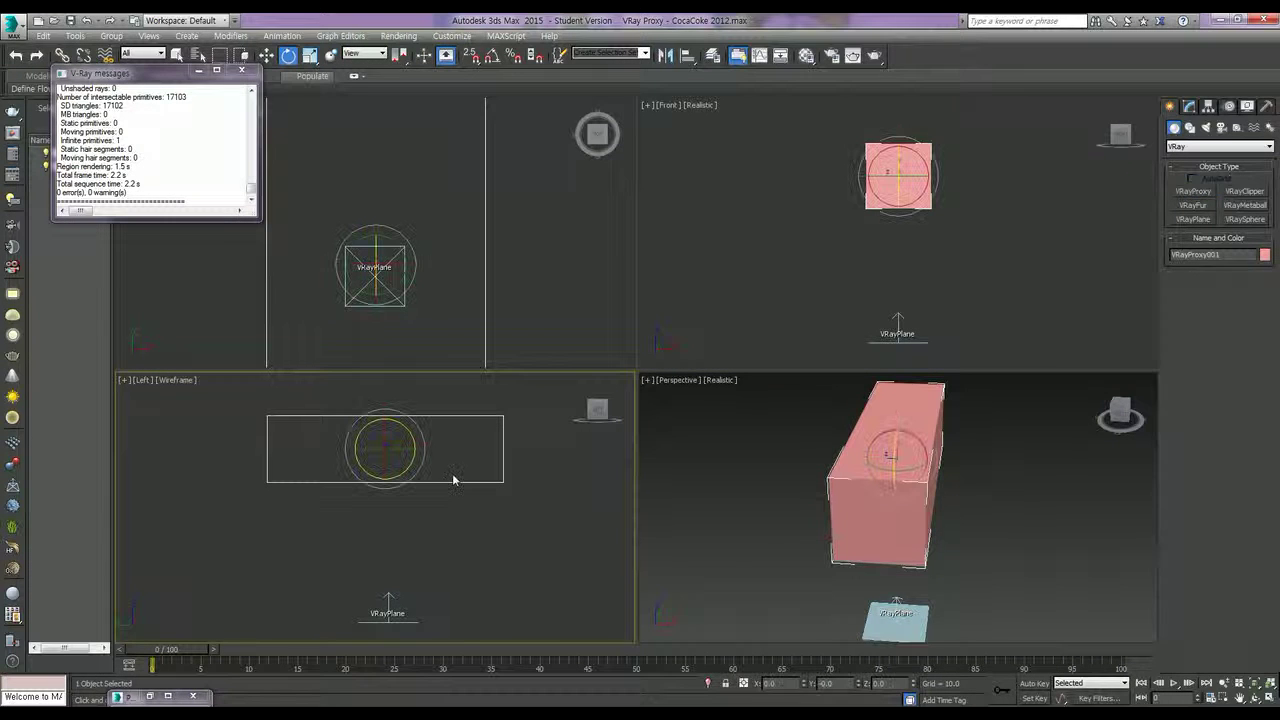
left_click_drag(410, 437, 406, 371)
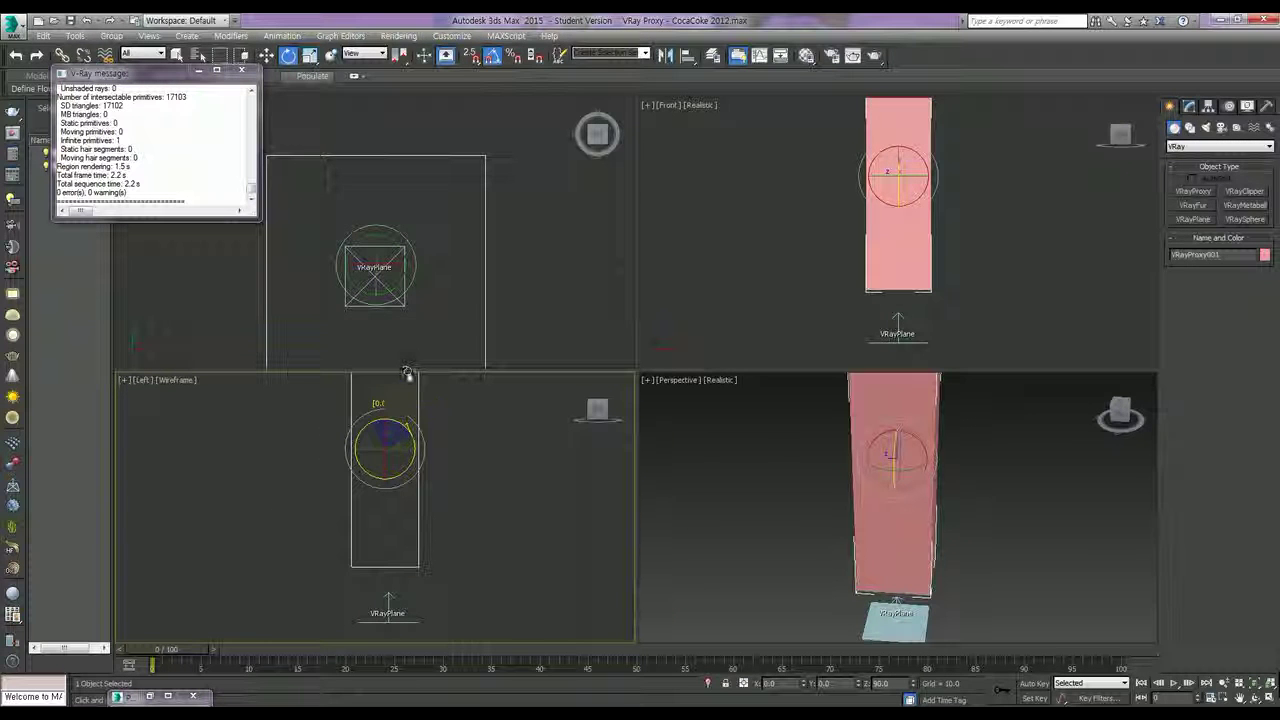
middle_click_drag(946, 437, 944, 514)
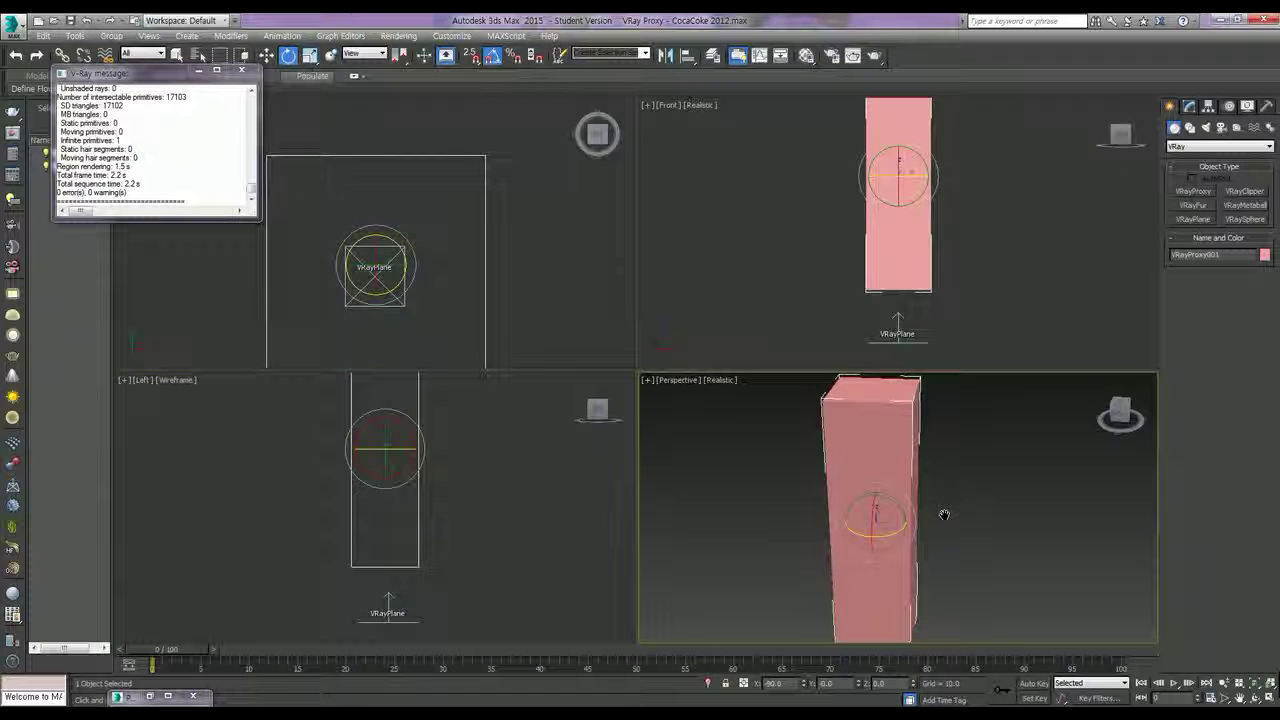
scroll(945, 517, "down", 3)
key("shift+q")
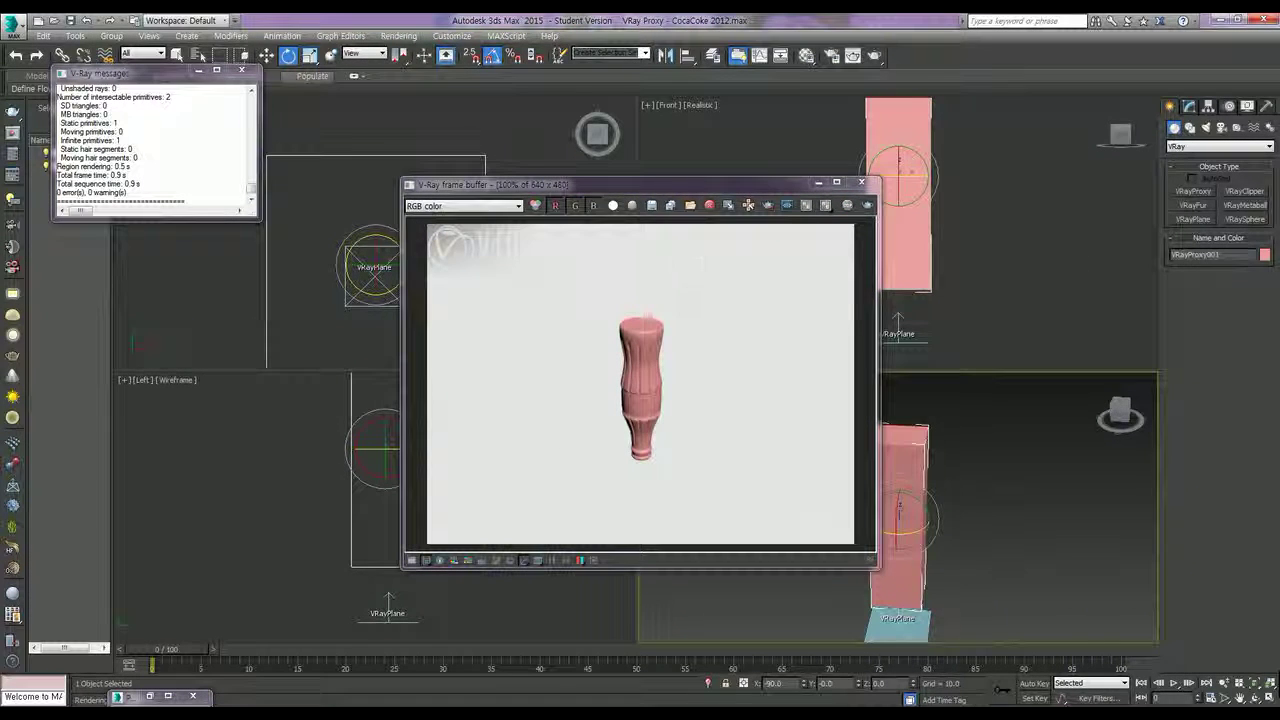
Flip the bottle proxy in the Left view and re-render to confirm it stands right-side up
left_click(817, 182)
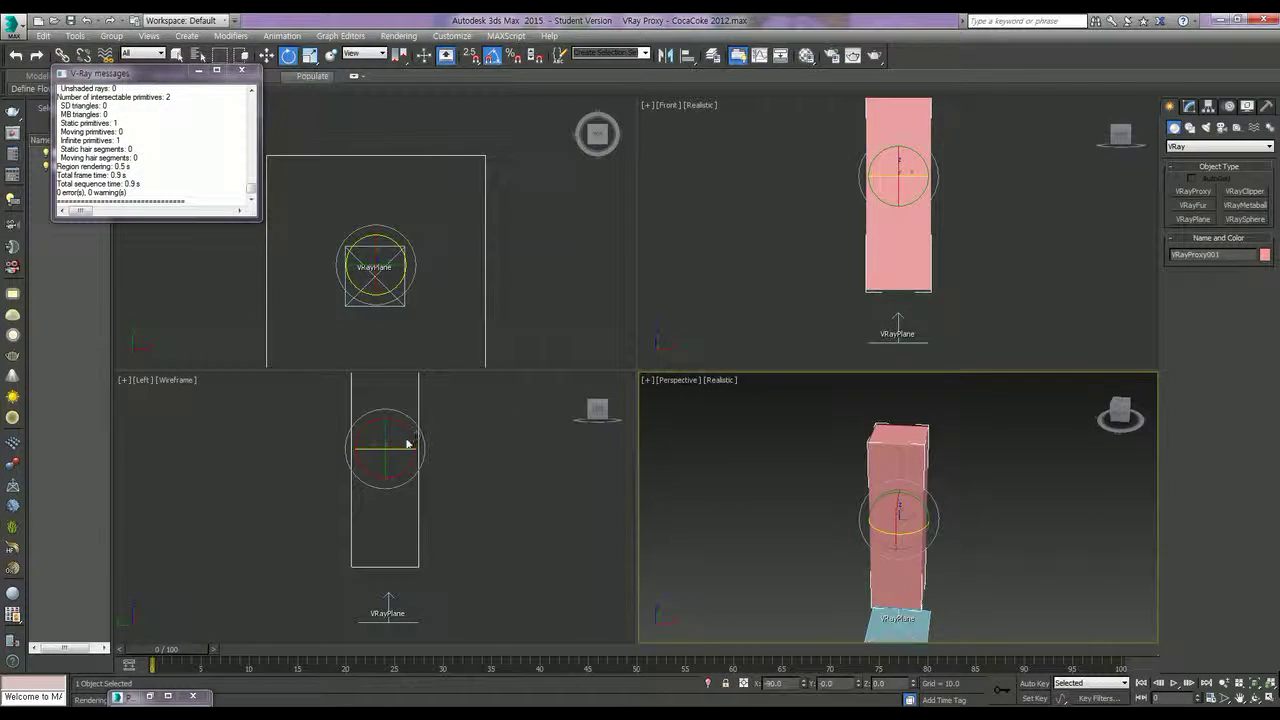
left_click(409, 437)
left_click_drag(409, 437, 389, 584)
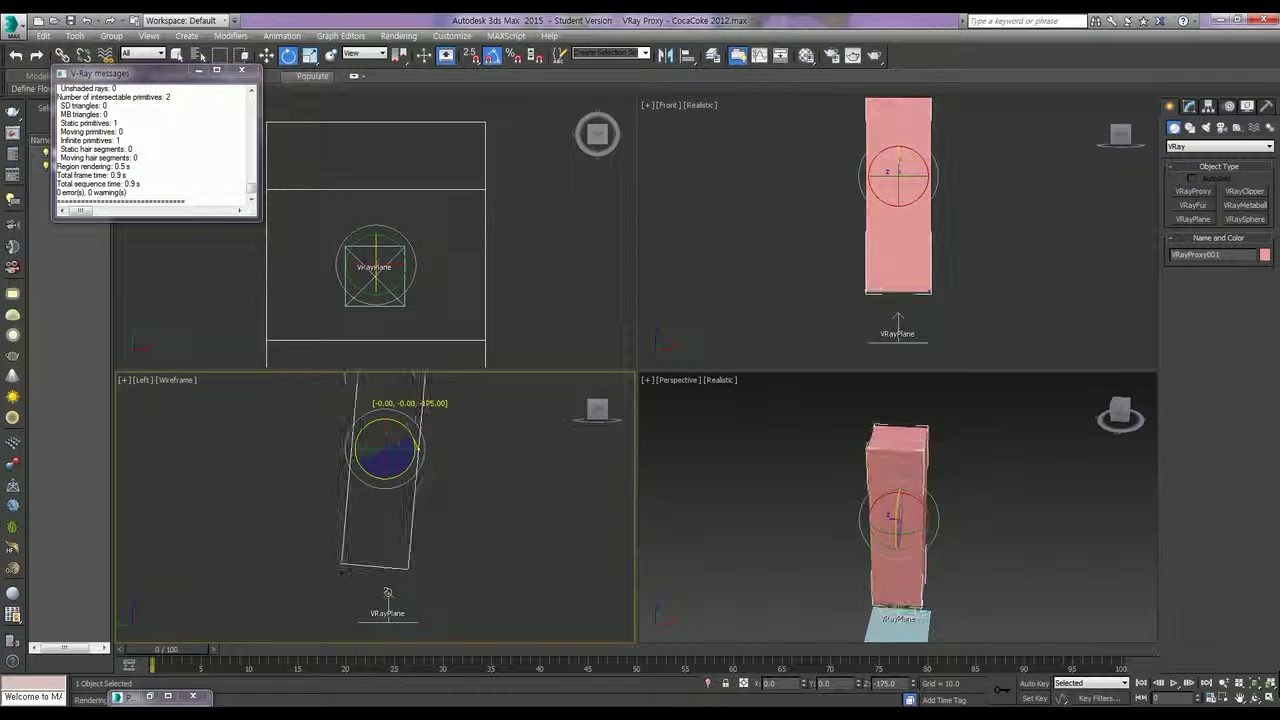
left_click_drag(389, 584, 963, 489)
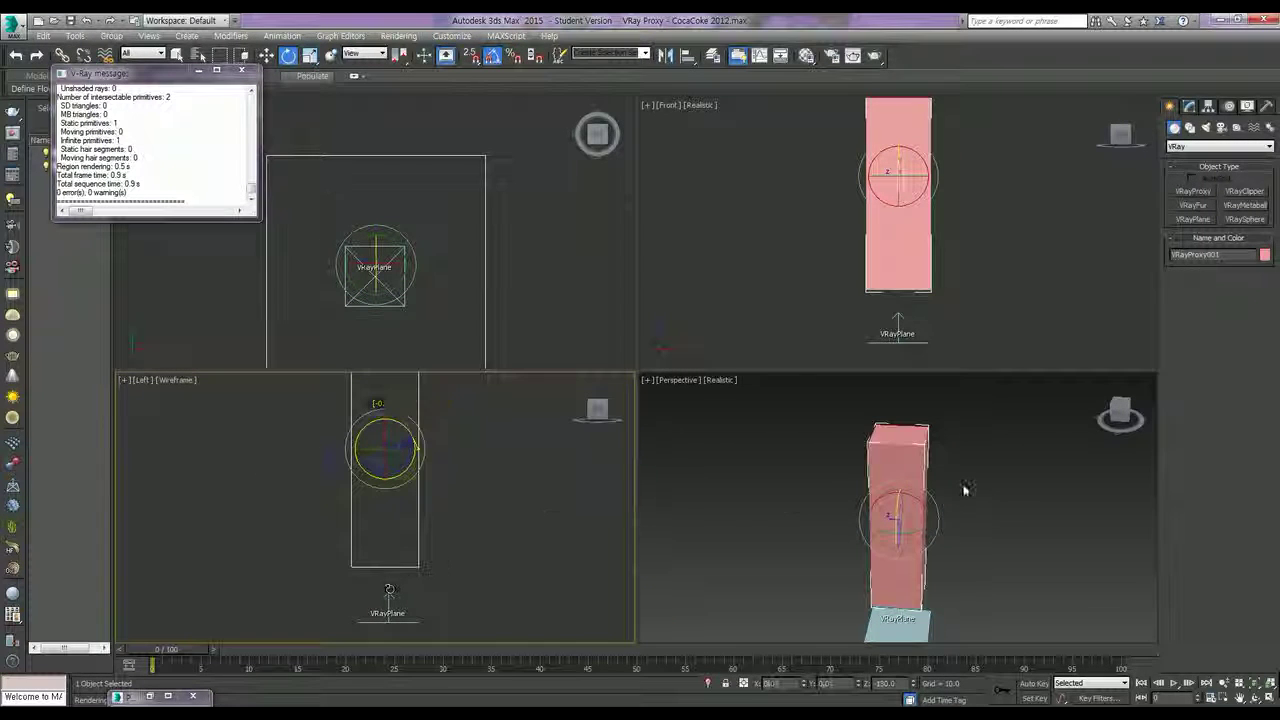
right_click(978, 488)
key("shift+q")
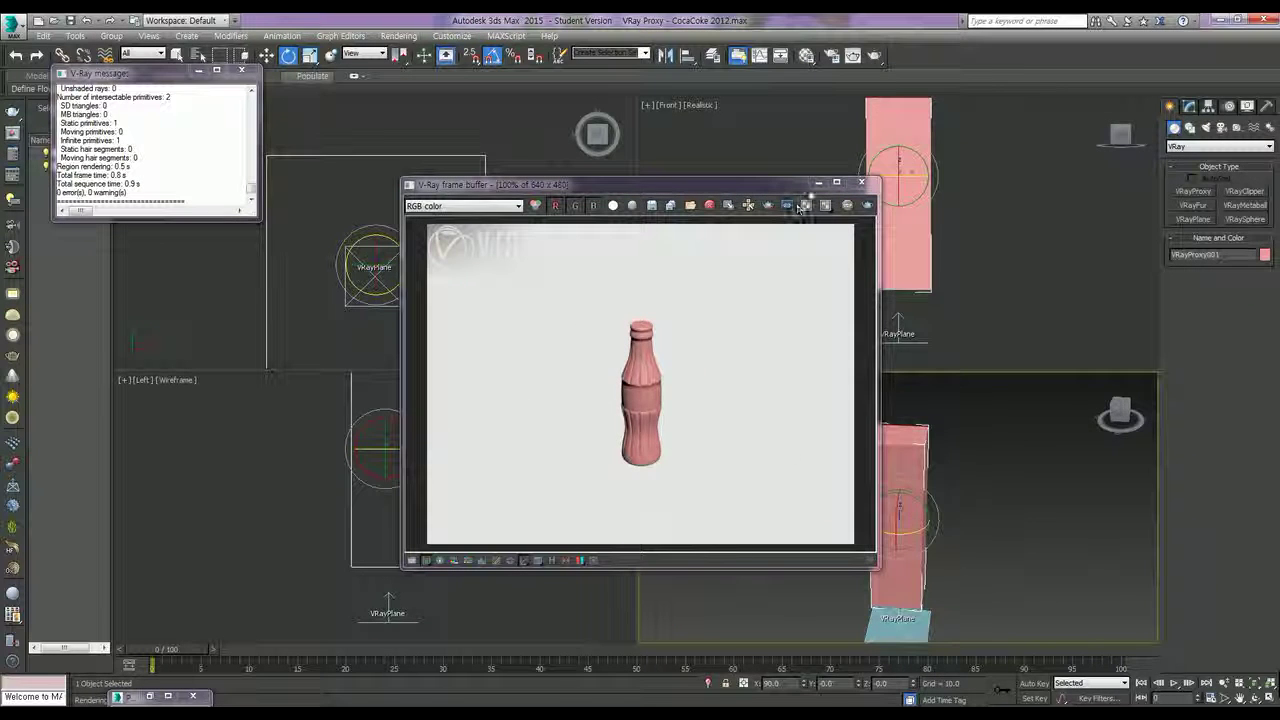
left_click(819, 183)
left_click(1195, 193)
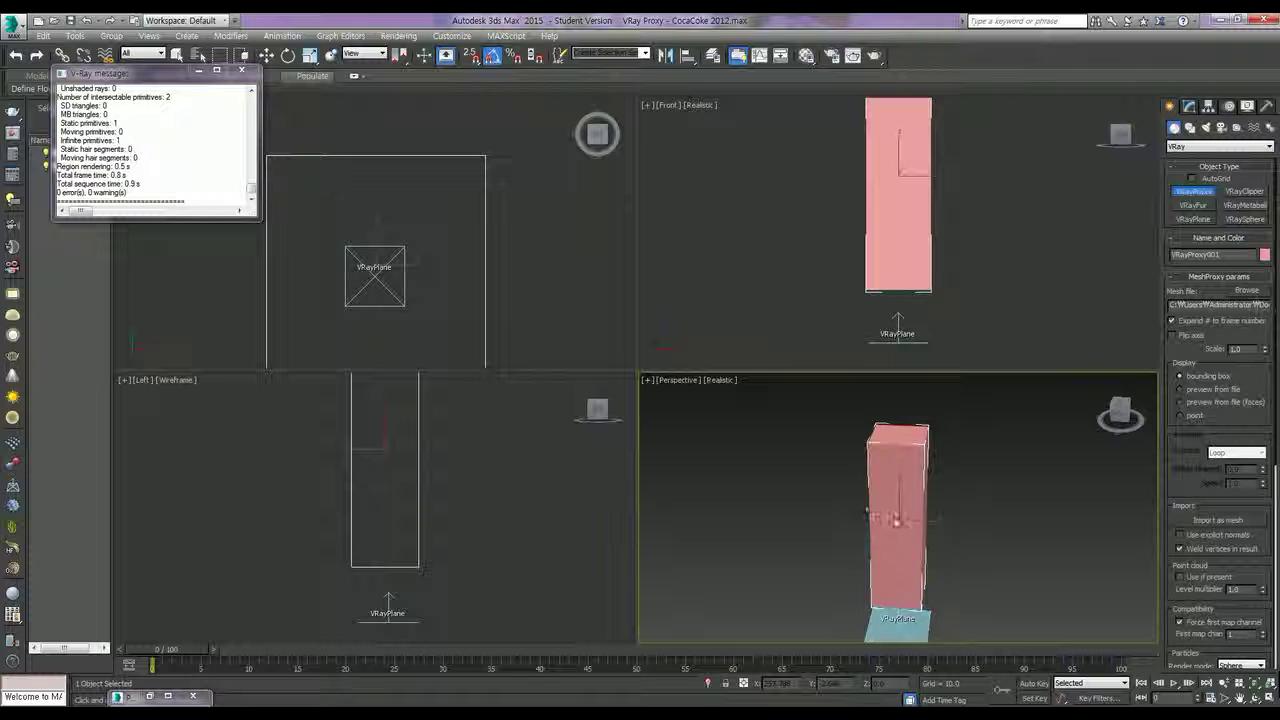
Create VRayProxy002 from Plane003.vrmesh and test-render with both proxies
left_click(895, 516)
left_click(425, 294)
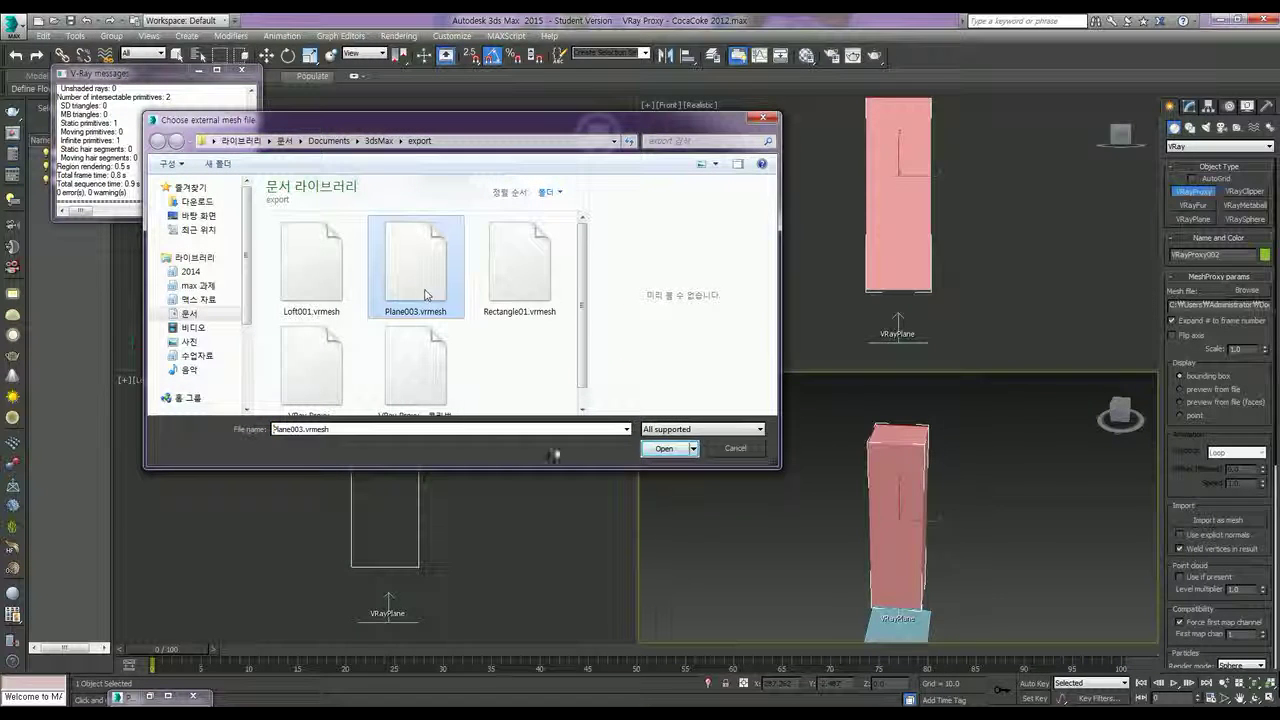
left_click(664, 448)
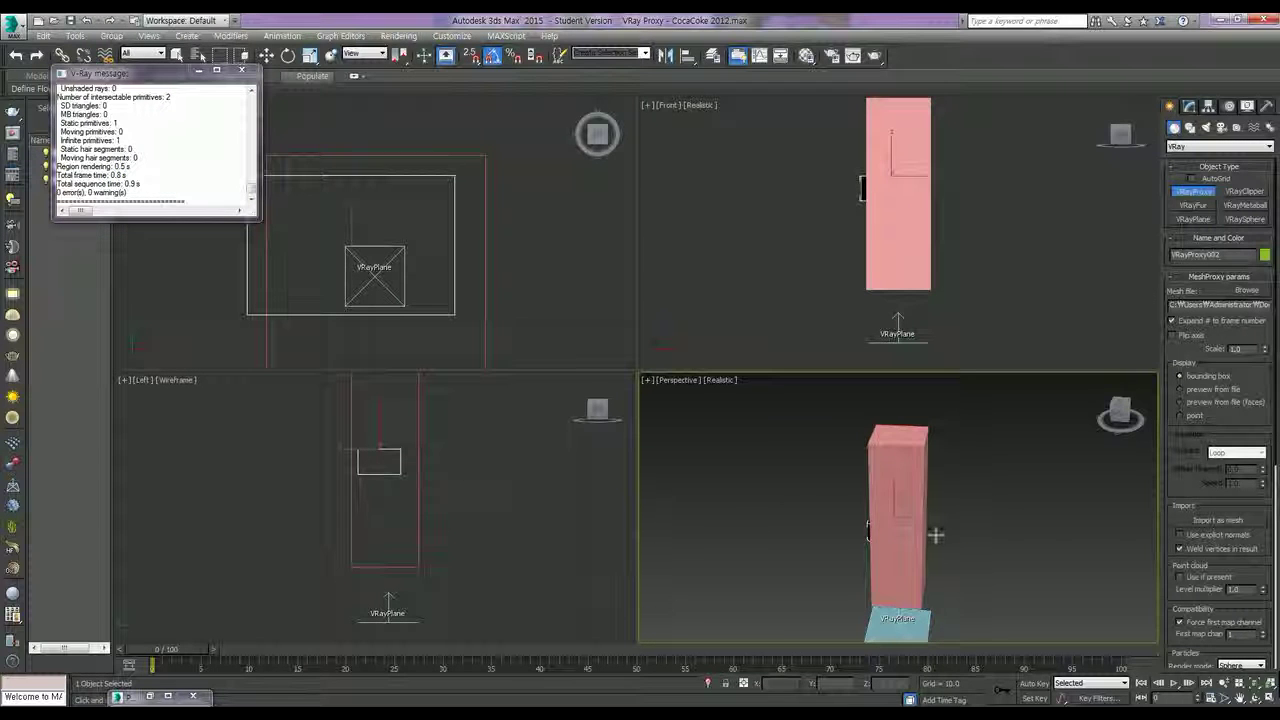
key("shift+q")
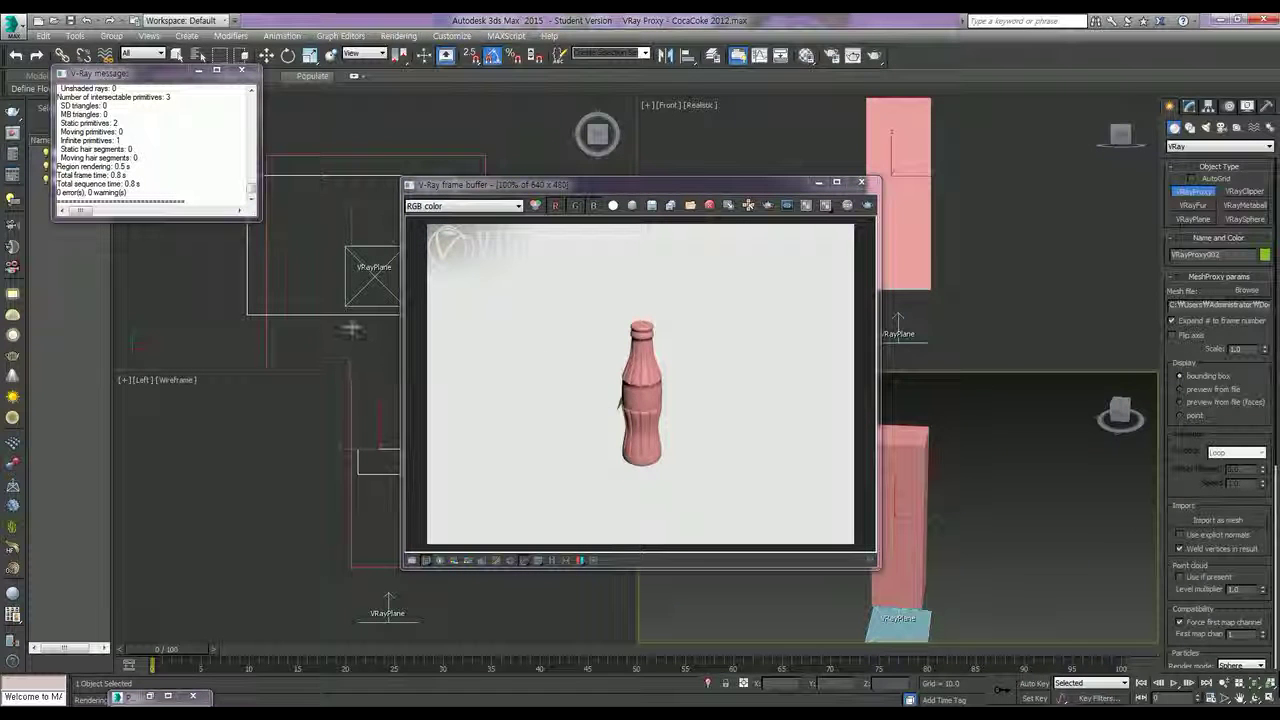
Set VRayProxy002's display to preview from file and place a third proxy, VRayProxy003
left_click(817, 182)
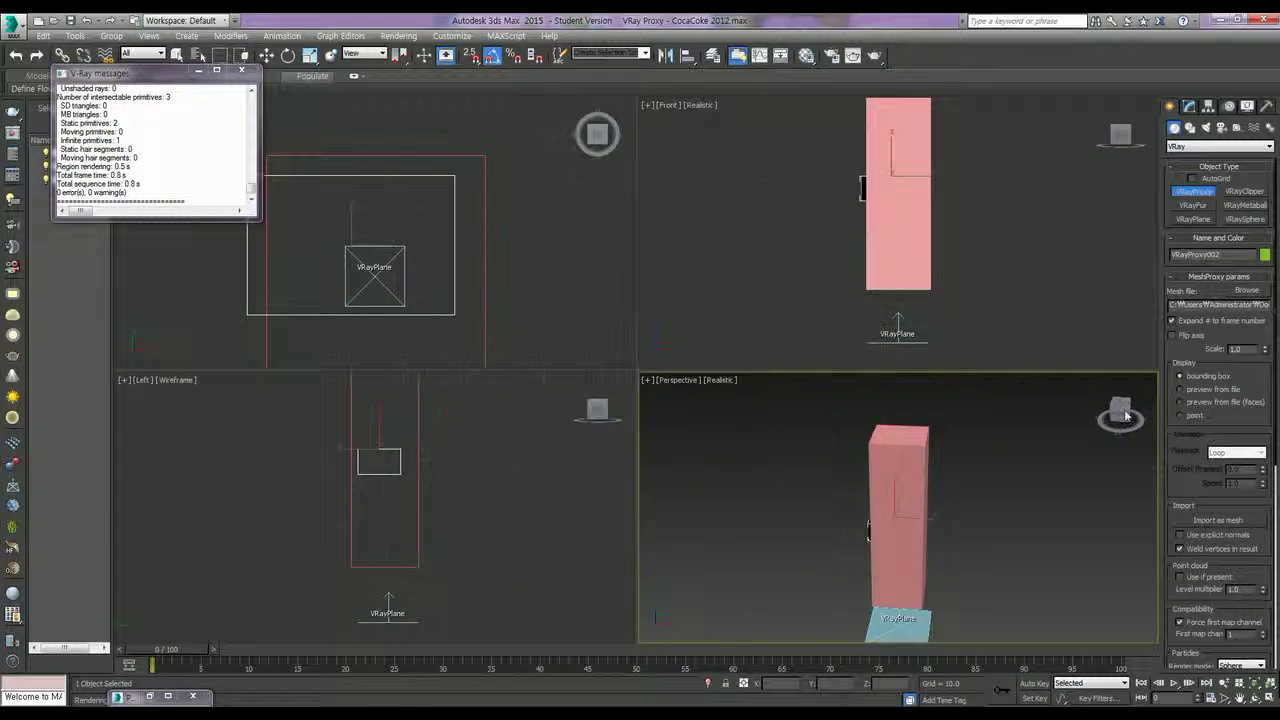
left_click(1181, 402)
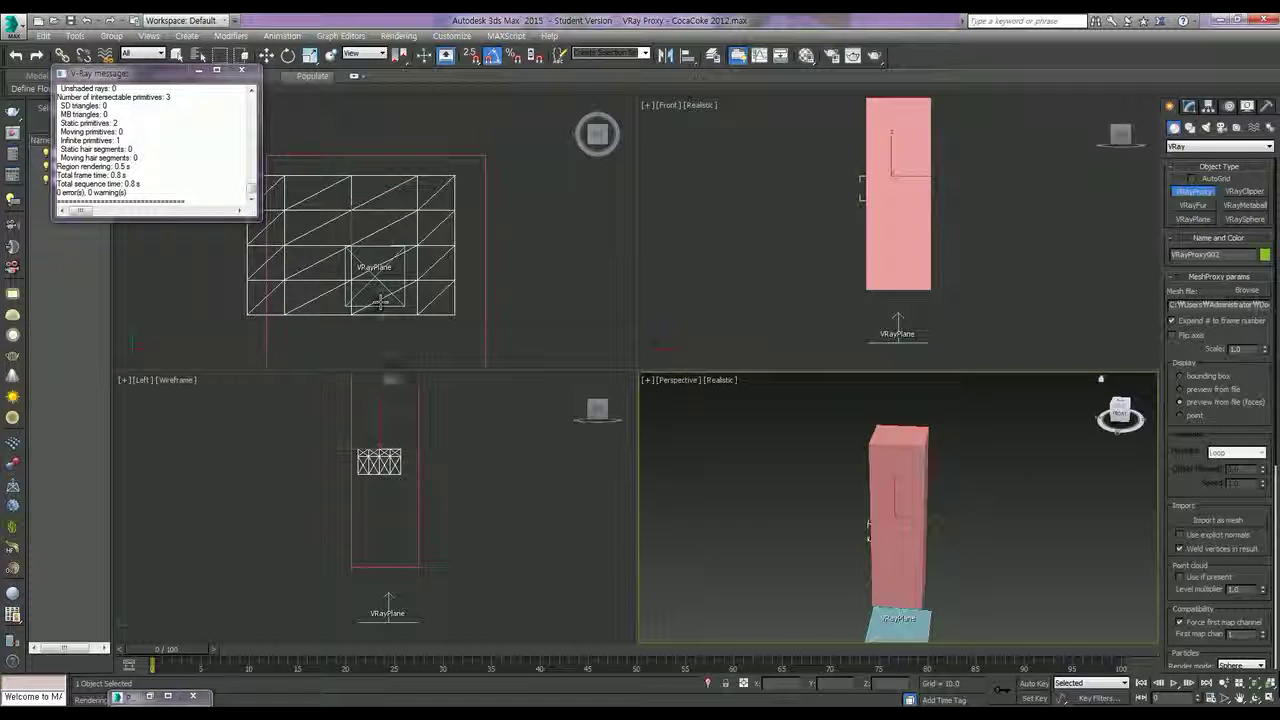
left_click(400, 462)
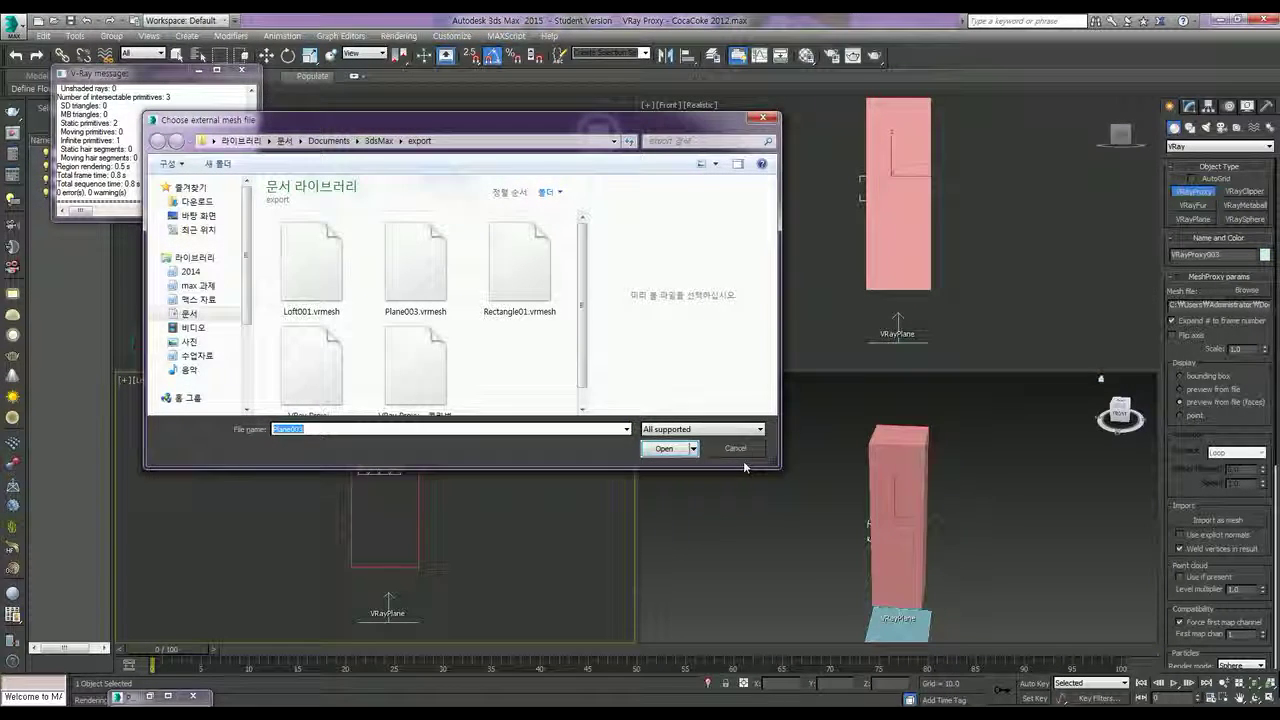
Cancel the mesh file chooser and move the proxy to the right in the Left view
left_click(745, 452)
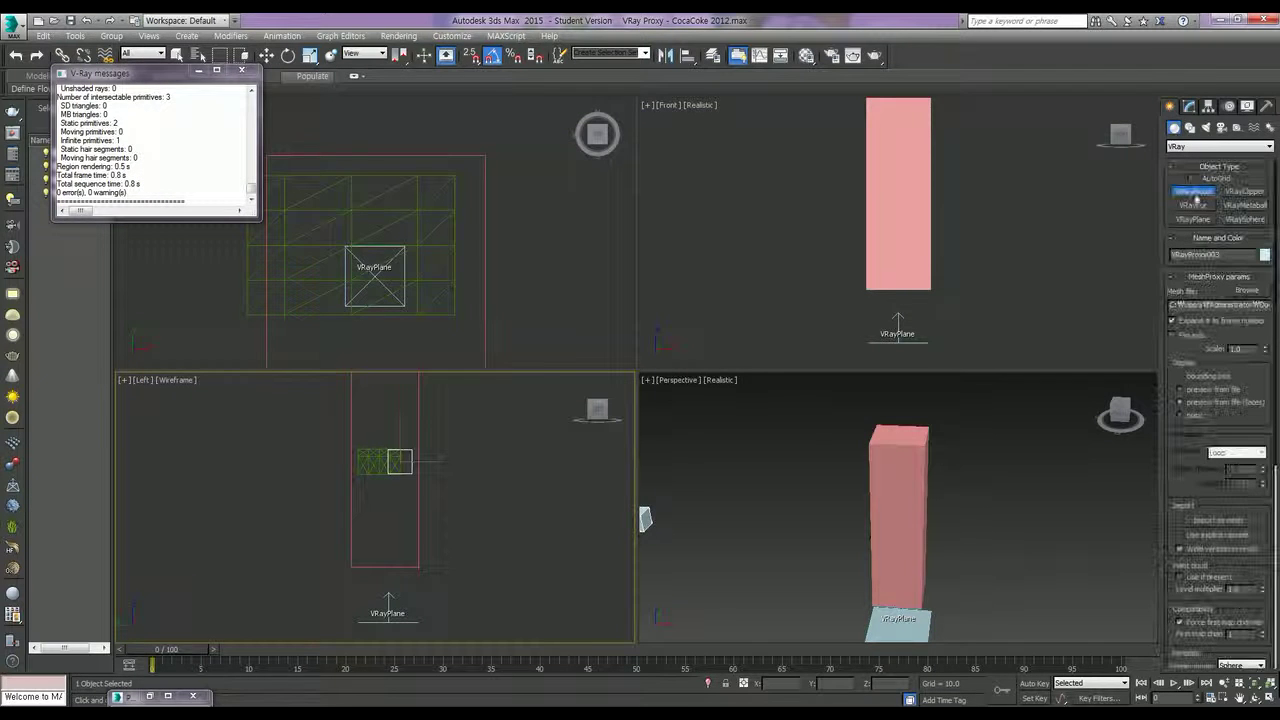
key("e")
key("w")
middle_click_drag(437, 471, 375, 474)
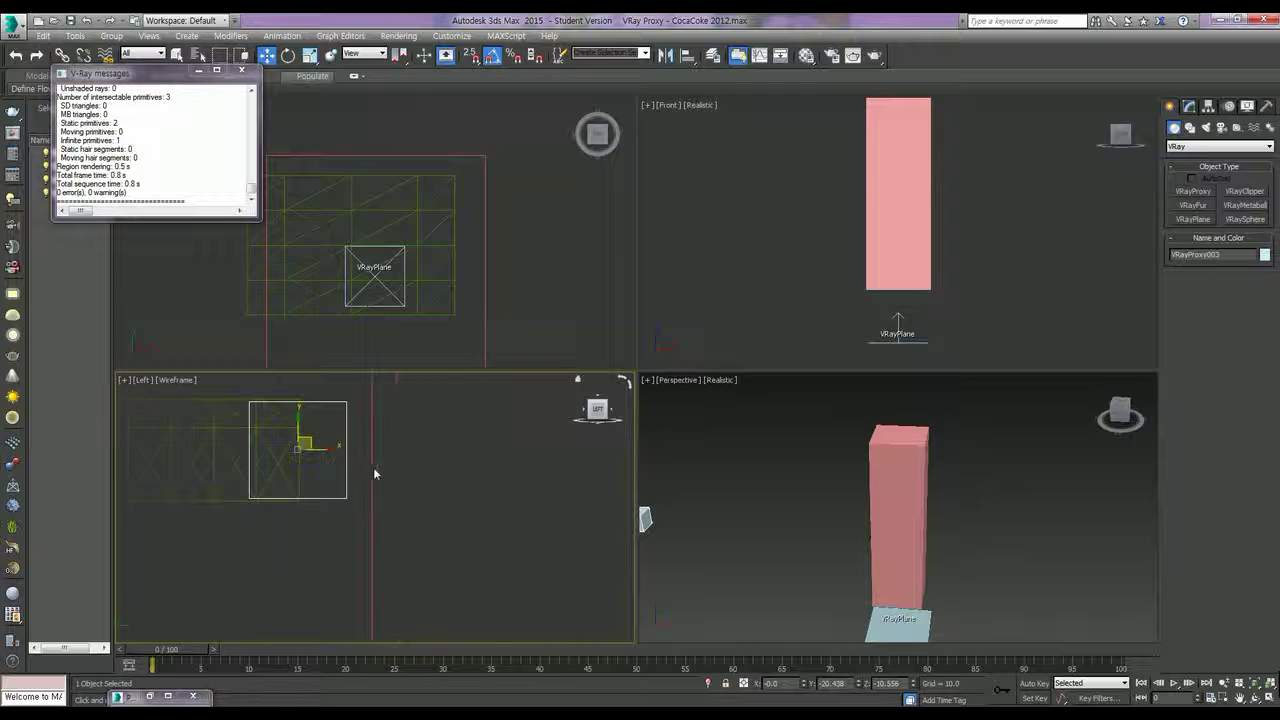
left_click_drag(303, 444, 528, 462)
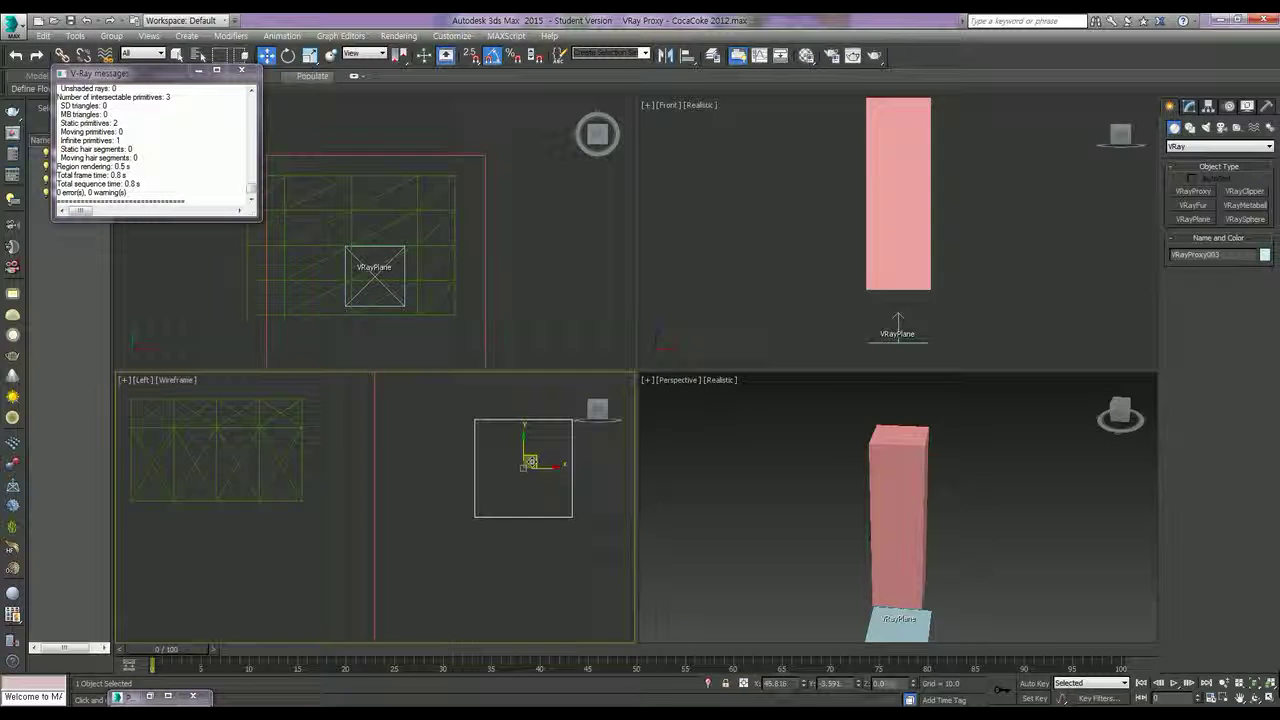
Show the pink bottle proxy's full mesh faces, then render the Perspective view
left_click(900, 500)
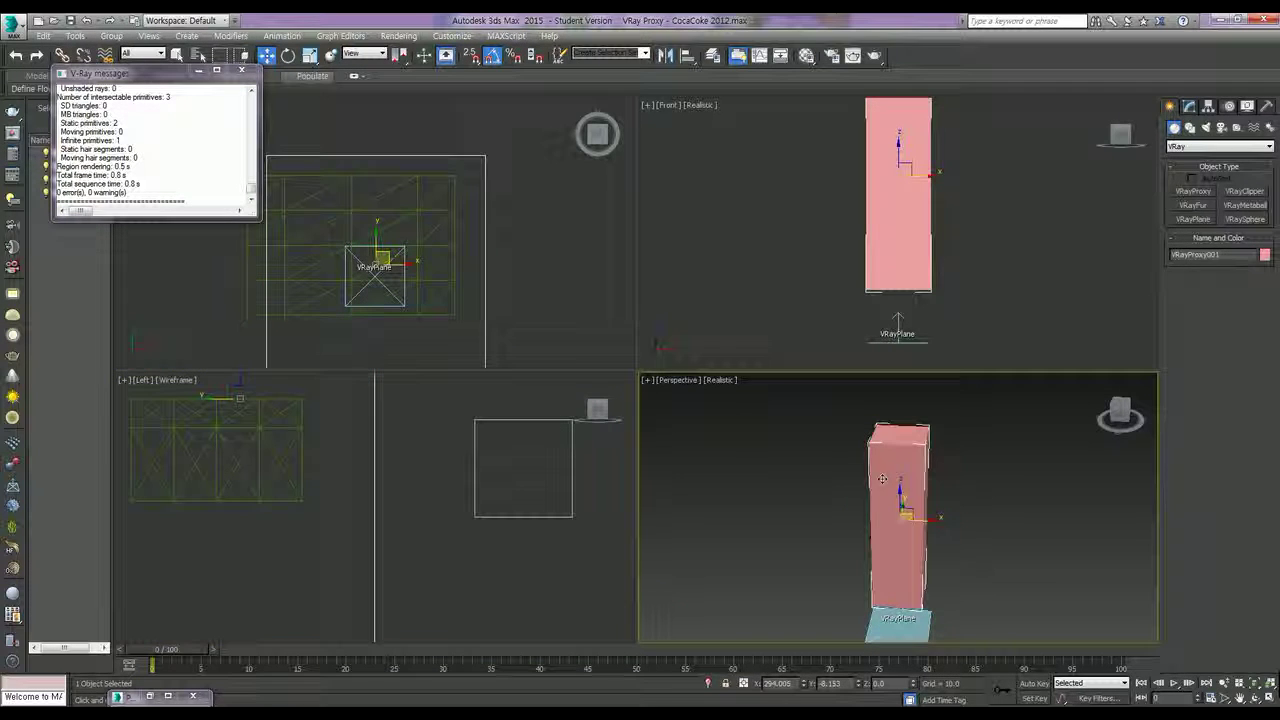
left_click(1189, 105)
left_click(1203, 388)
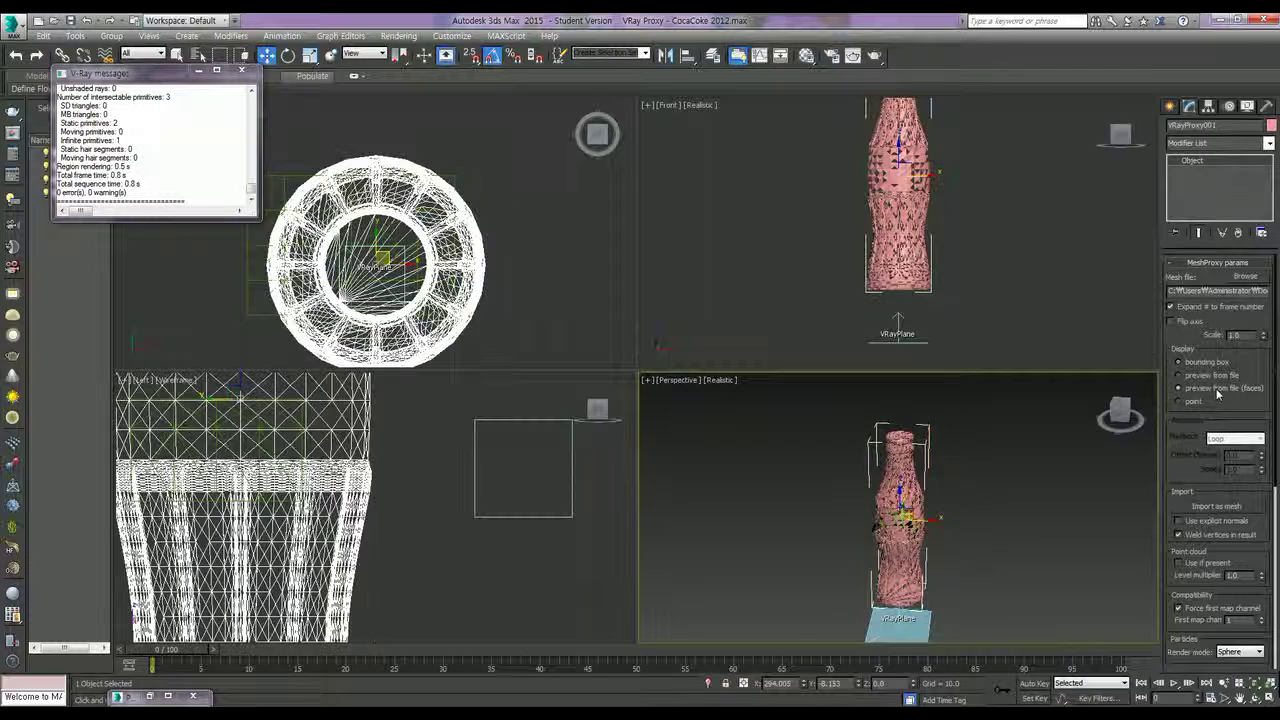
left_click(619, 458)
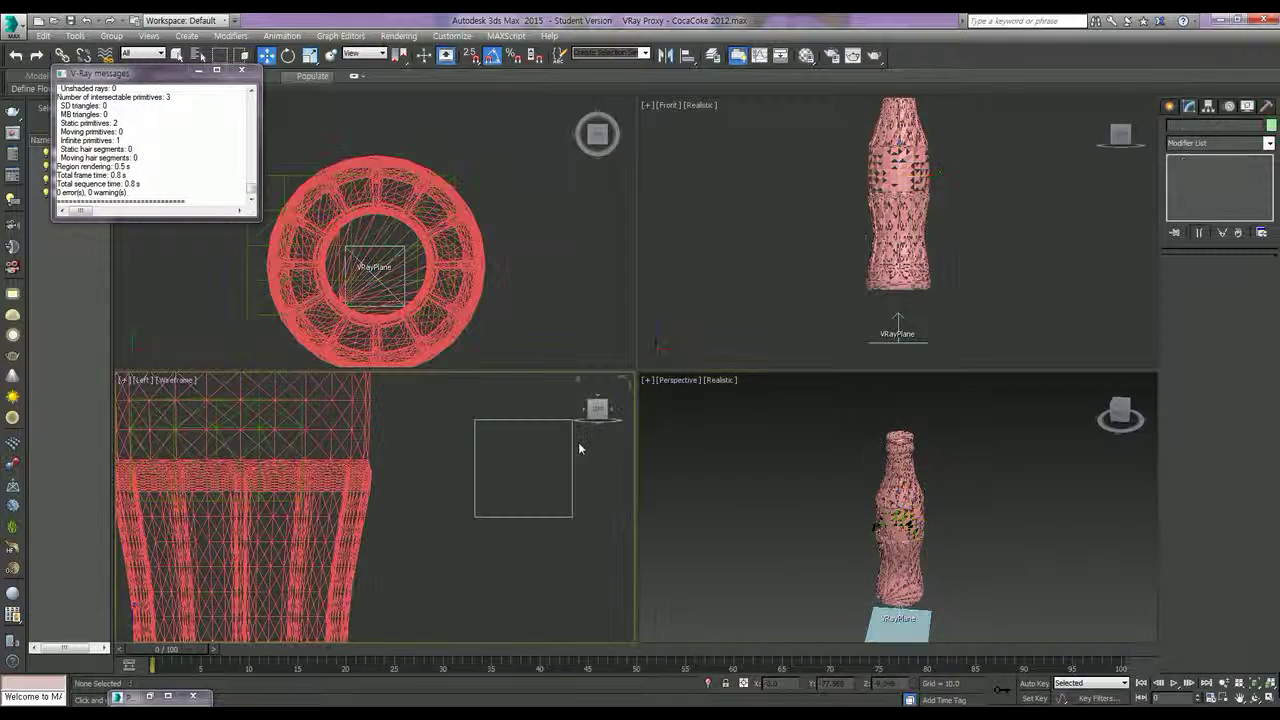
left_click(568, 452)
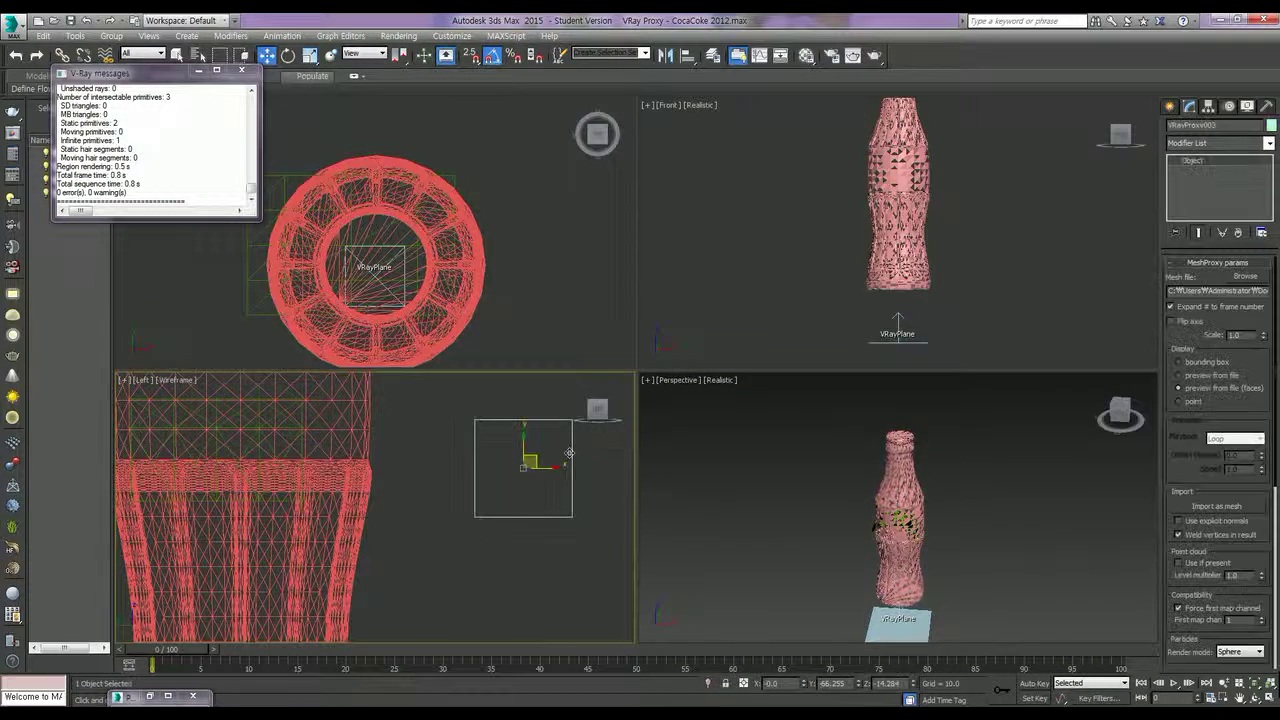
left_click(563, 464)
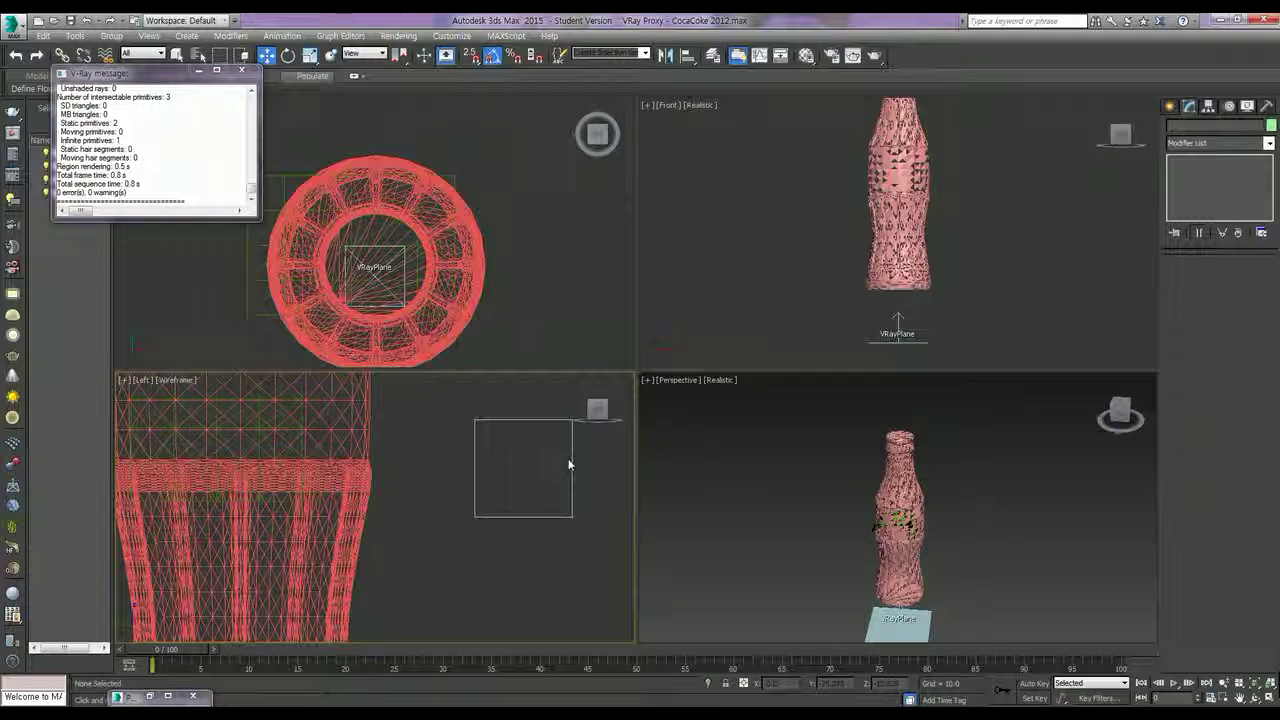
left_click(1005, 486)
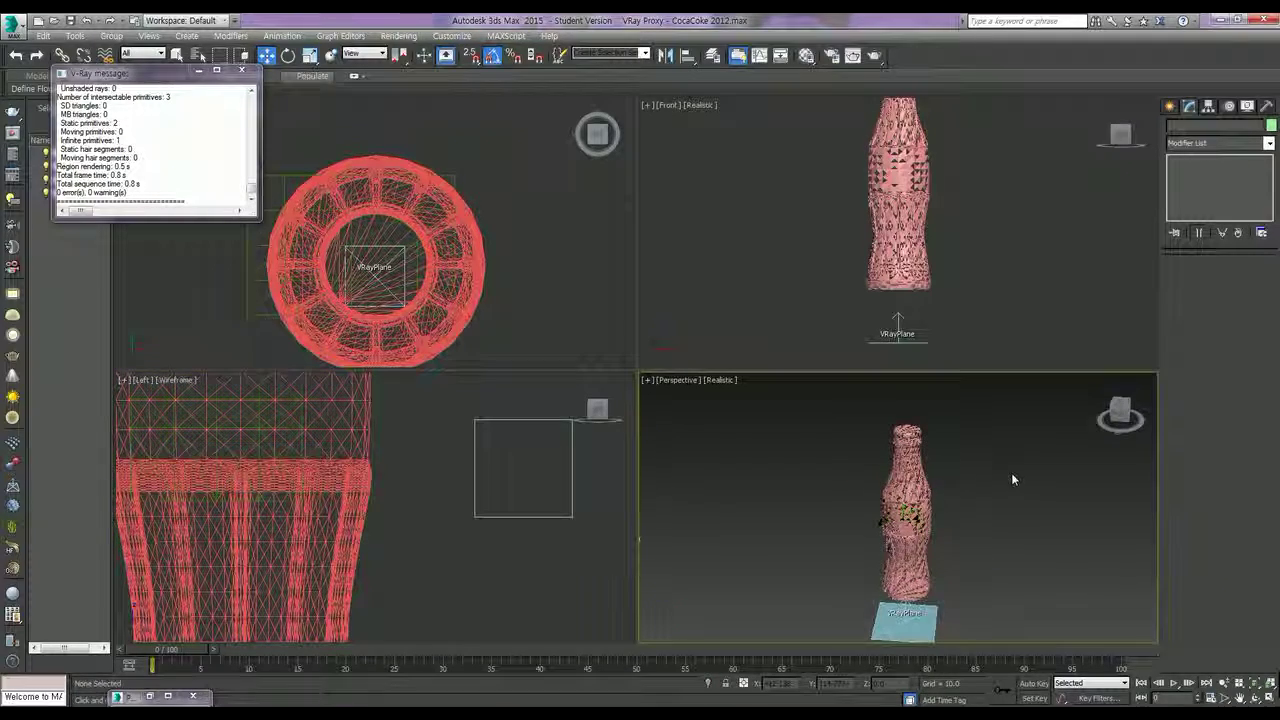
key("shift+q")
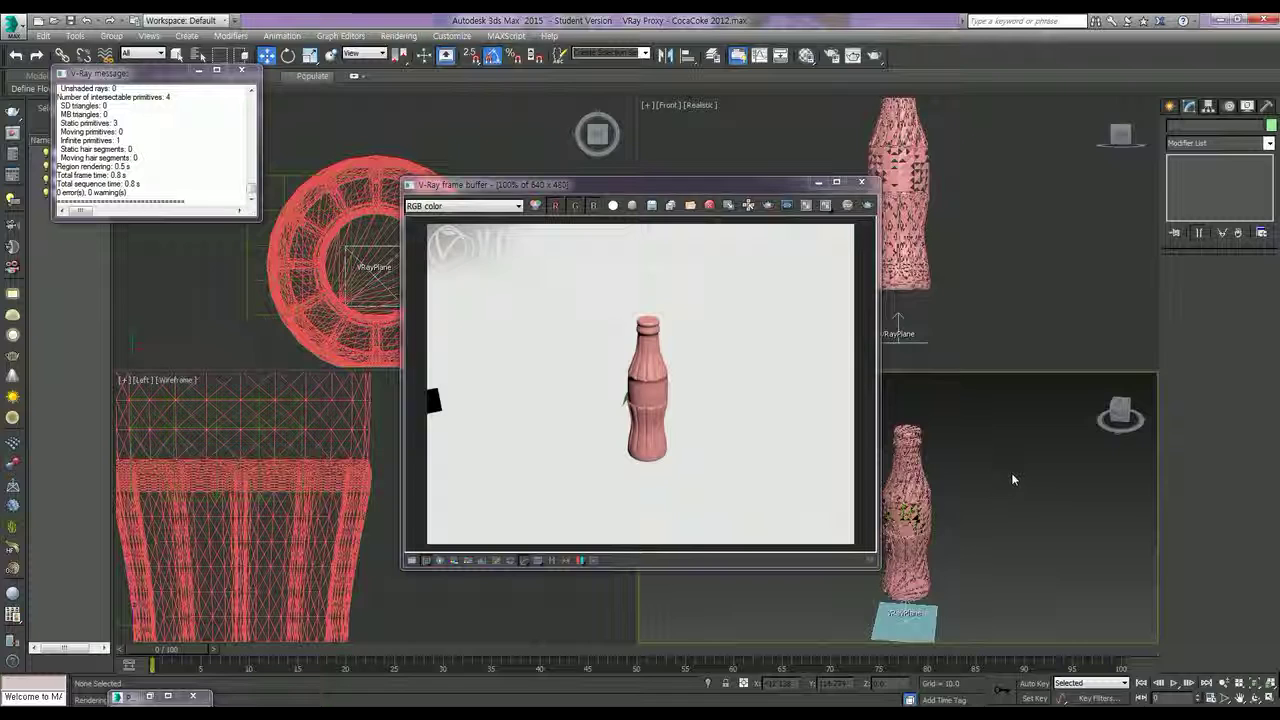
Select the label proxy VRayProxy002 and rotate it -90° around X
middle_click_drag(950, 459, 817, 520, "alt")
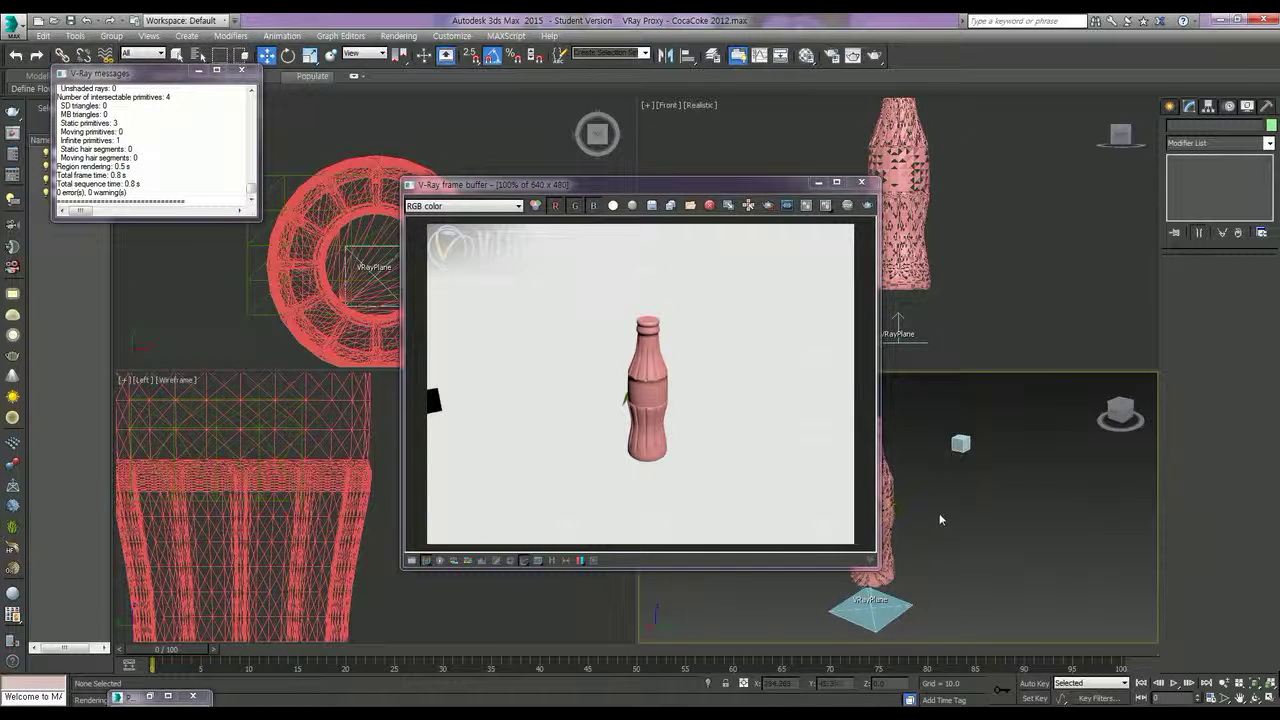
scroll(1043, 530, "up", 3)
scroll(1043, 533, "up", 3)
middle_click_drag(1043, 533, 995, 548, "alt")
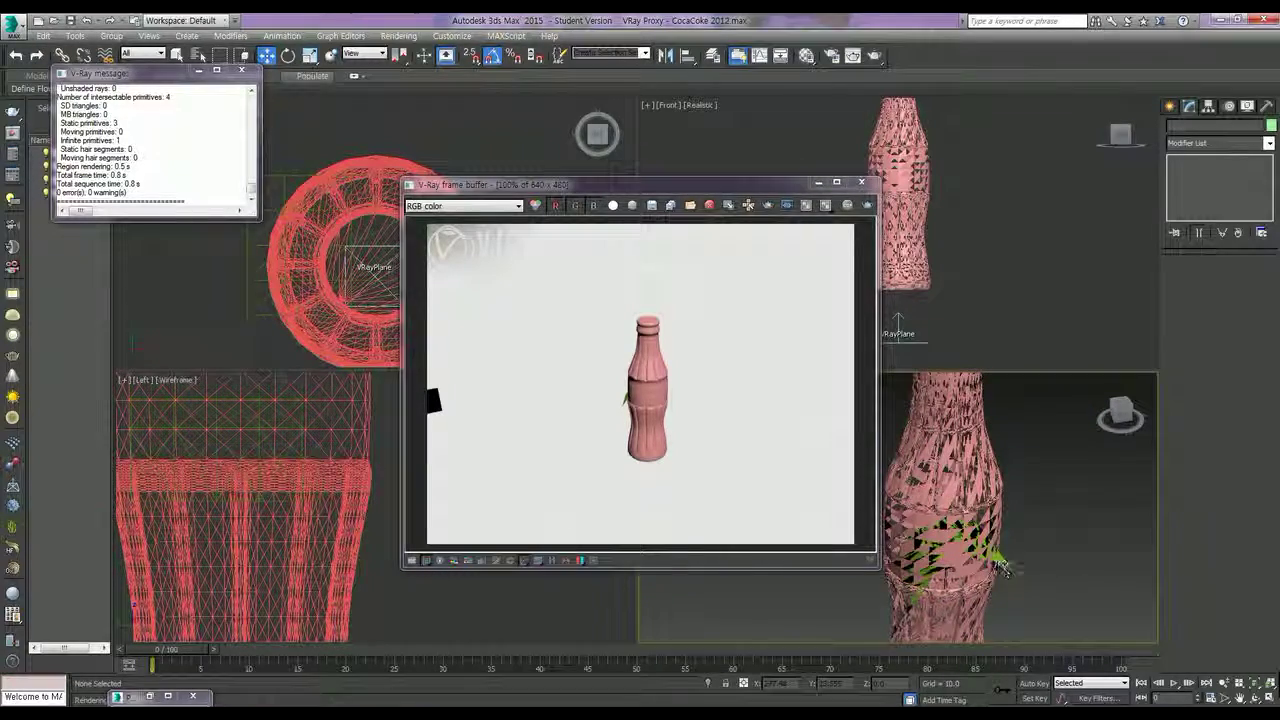
left_click(1002, 566)
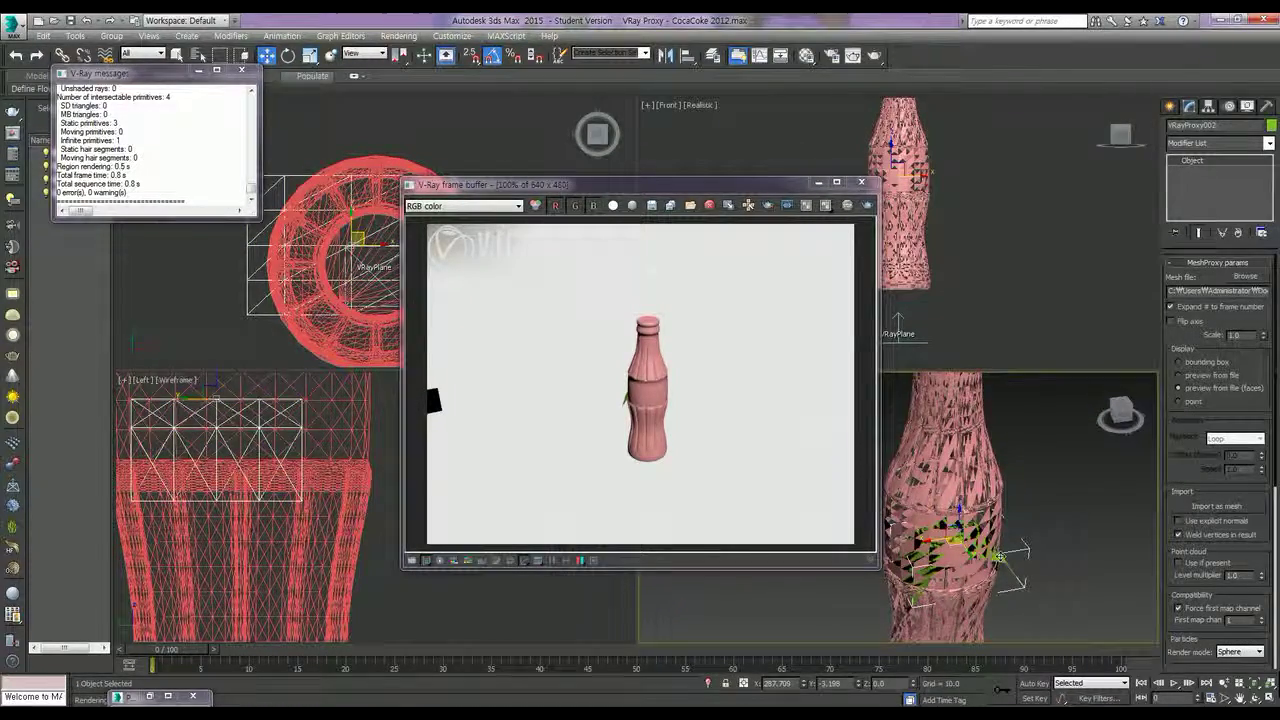
key("r")
key("e")
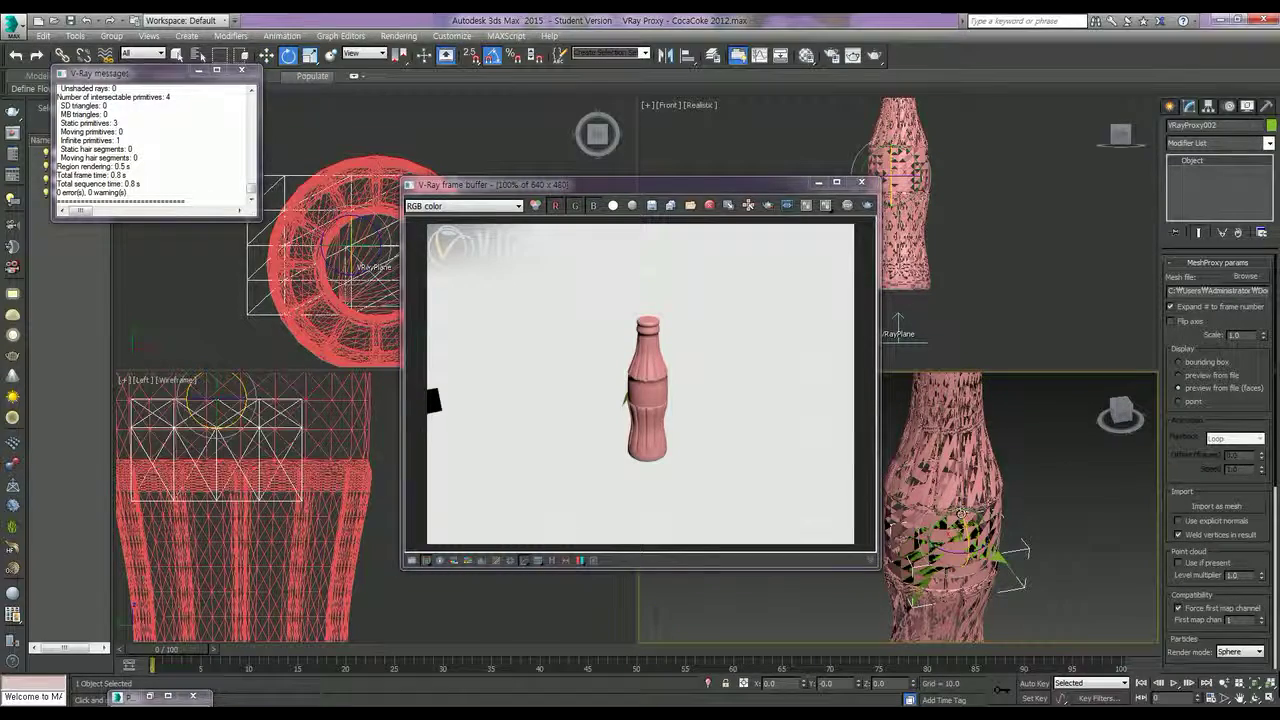
left_click_drag(958, 518, 1010, 502)
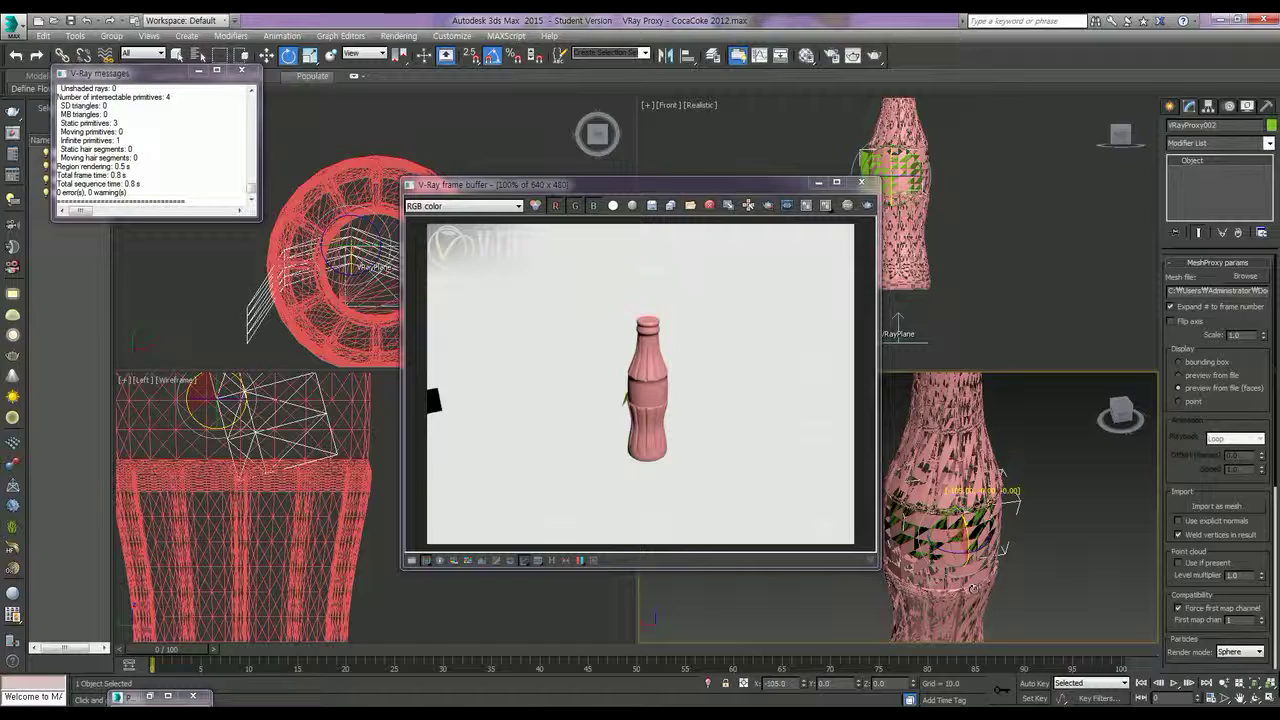
left_click_drag(1010, 502, 1008, 500)
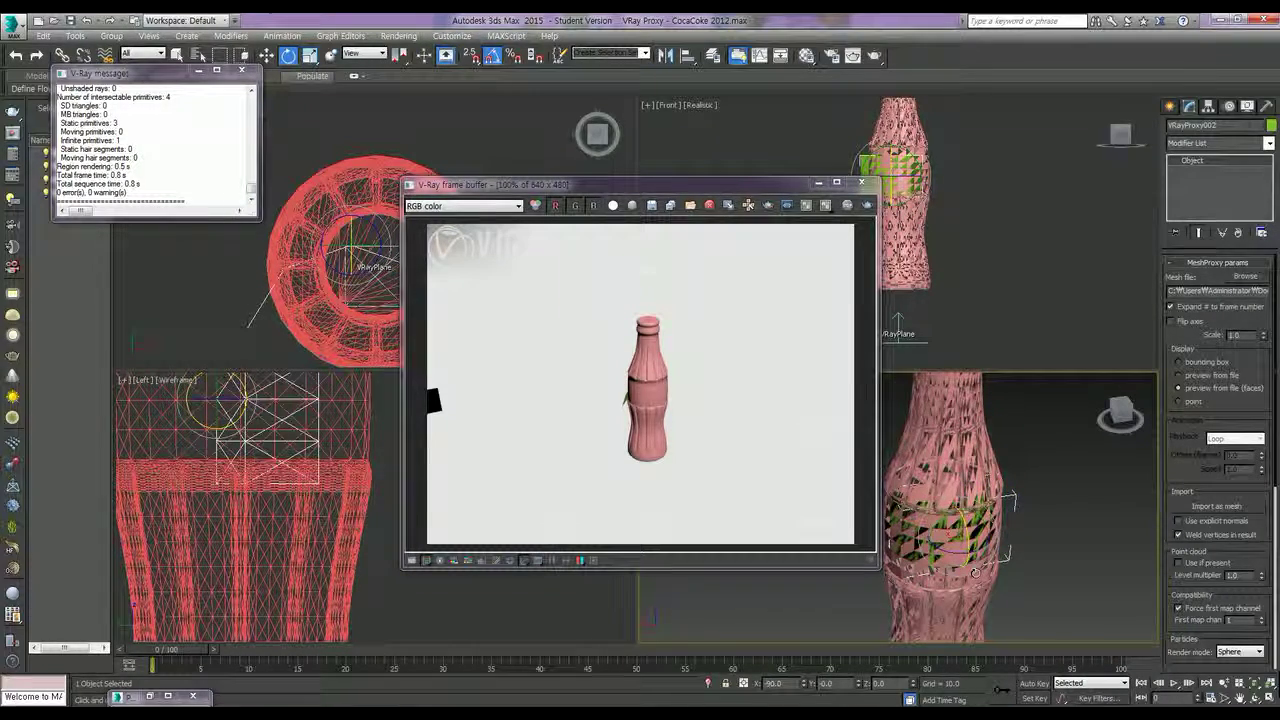
Move the label proxy in the Left viewport so it sits around the bottle's midsection
scroll(283, 527, "down", 2)
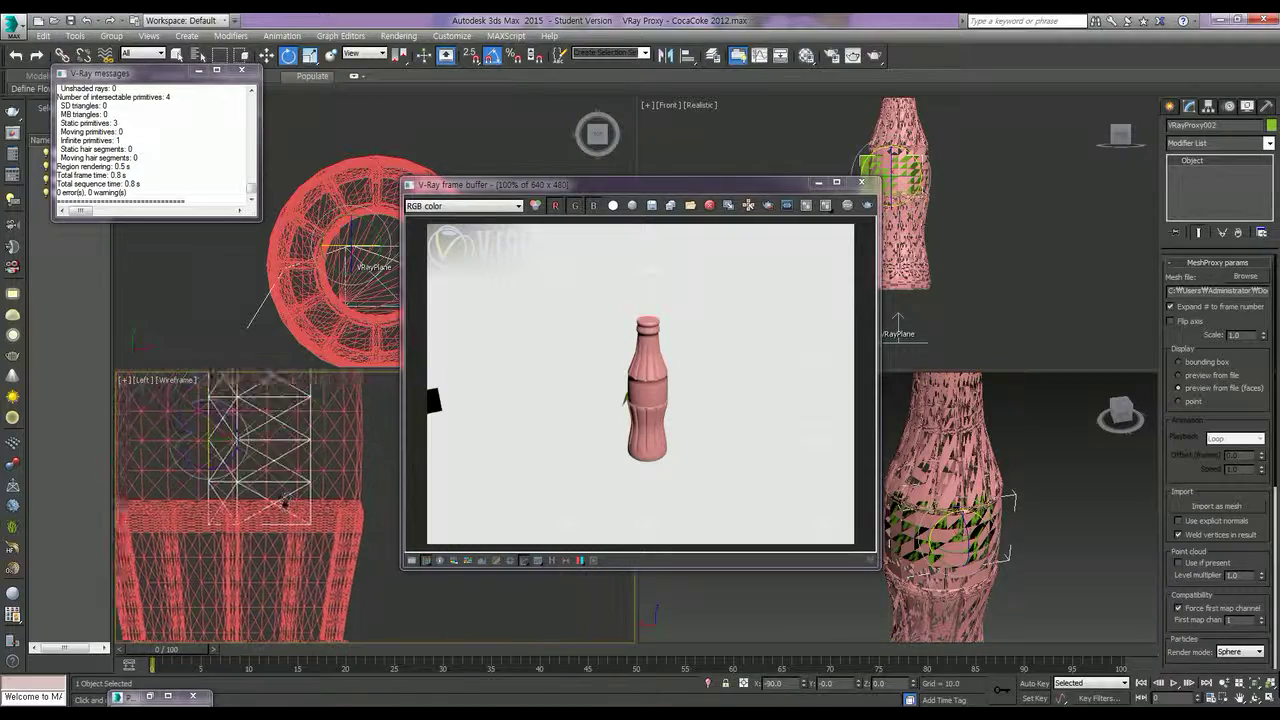
key("w")
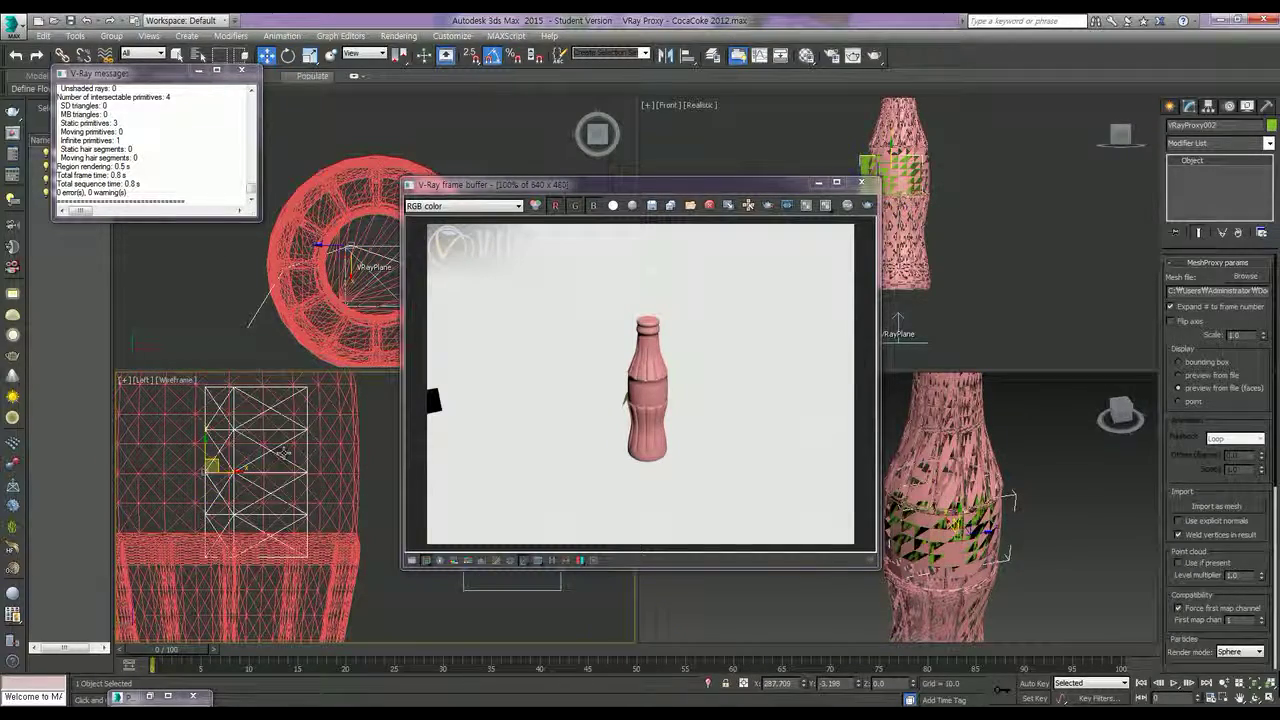
mouse_move(241, 470)
left_mouse_down()
mouse_move(296, 480)
mouse_move(291, 525)
mouse_move(266, 475)
left_mouse_up()
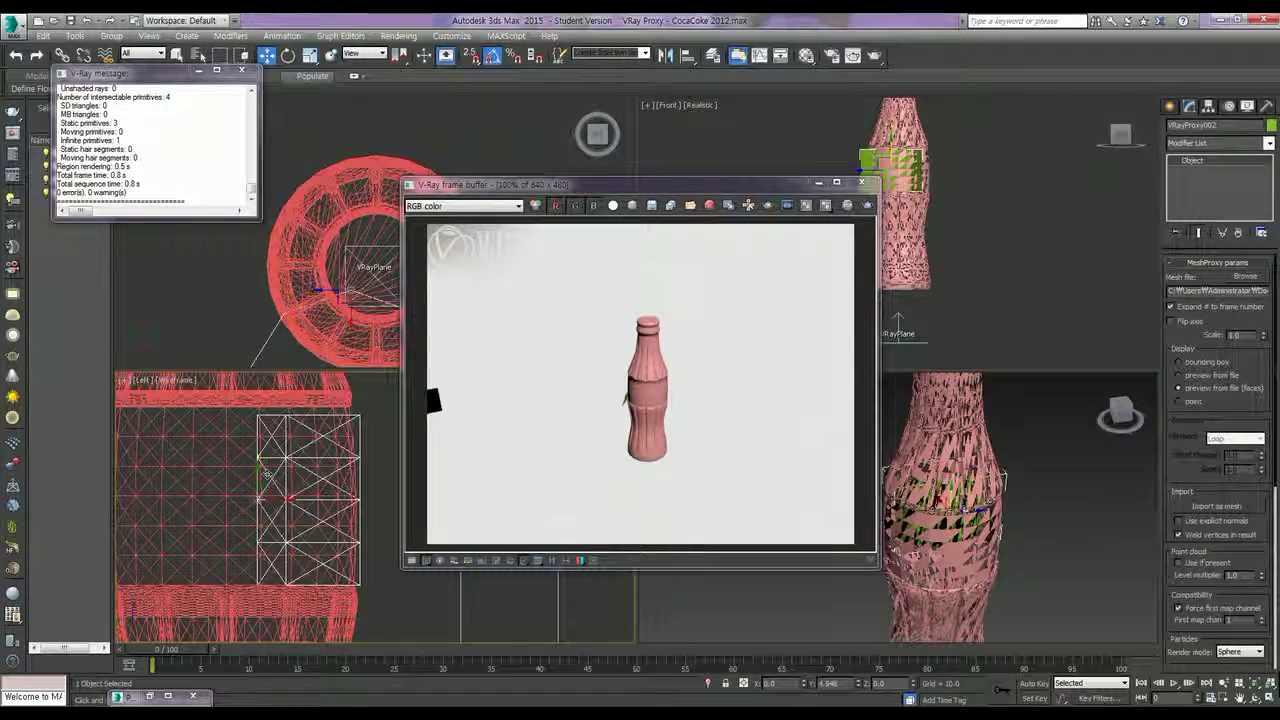
left_click_drag(266, 475, 262, 478)
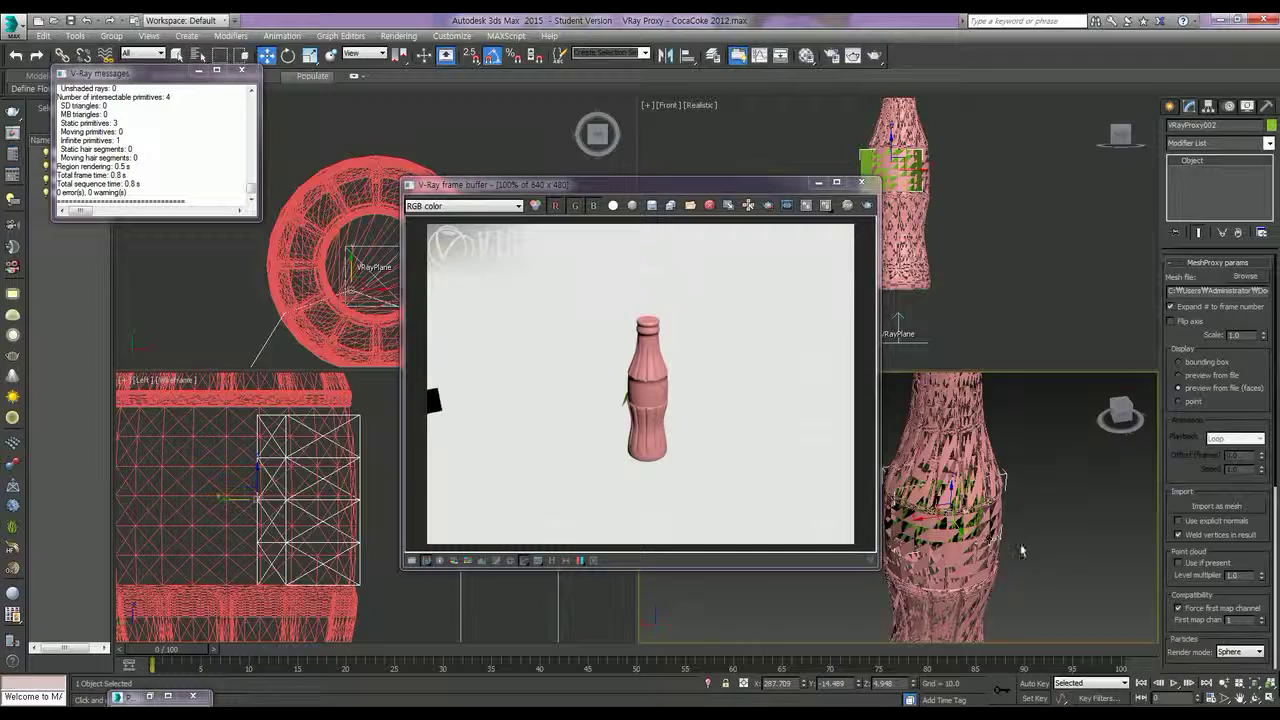
middle_click_drag(1020, 550, 1031, 556, "alt")
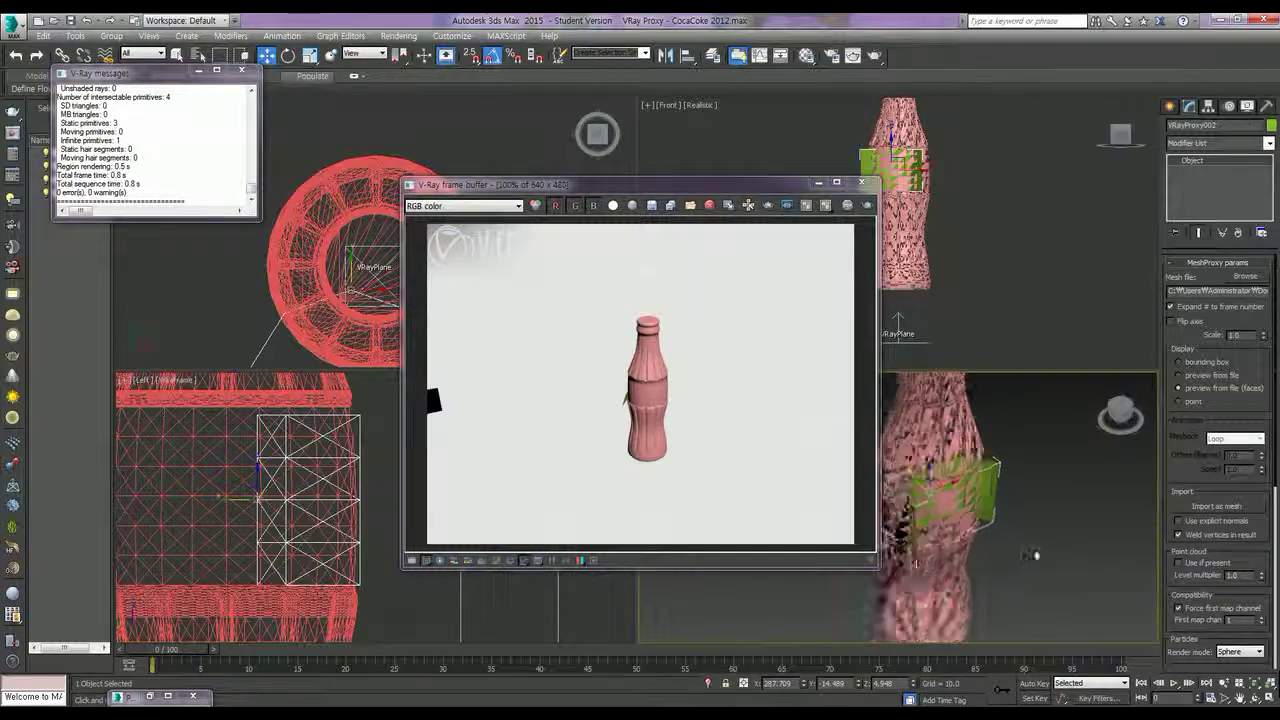
middle_click_drag(316, 490, 333, 490)
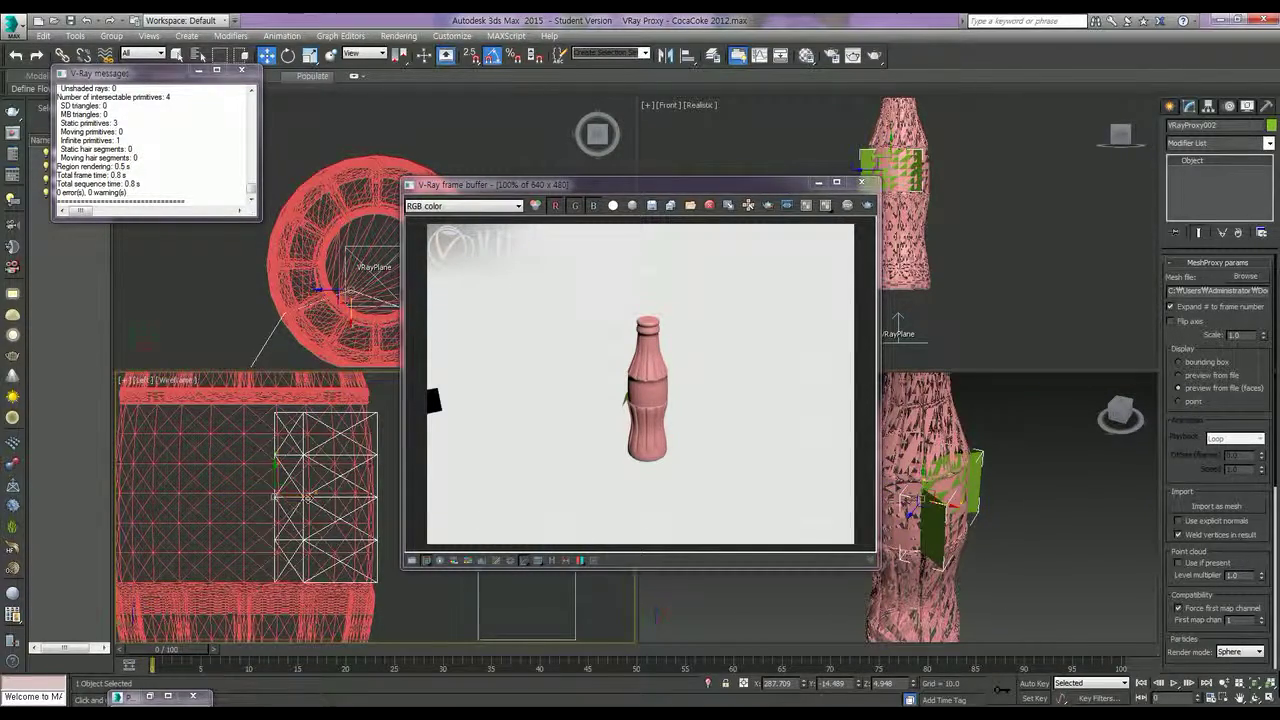
left_click_drag(308, 495, 151, 495)
middle_click_drag(161, 495, 248, 497)
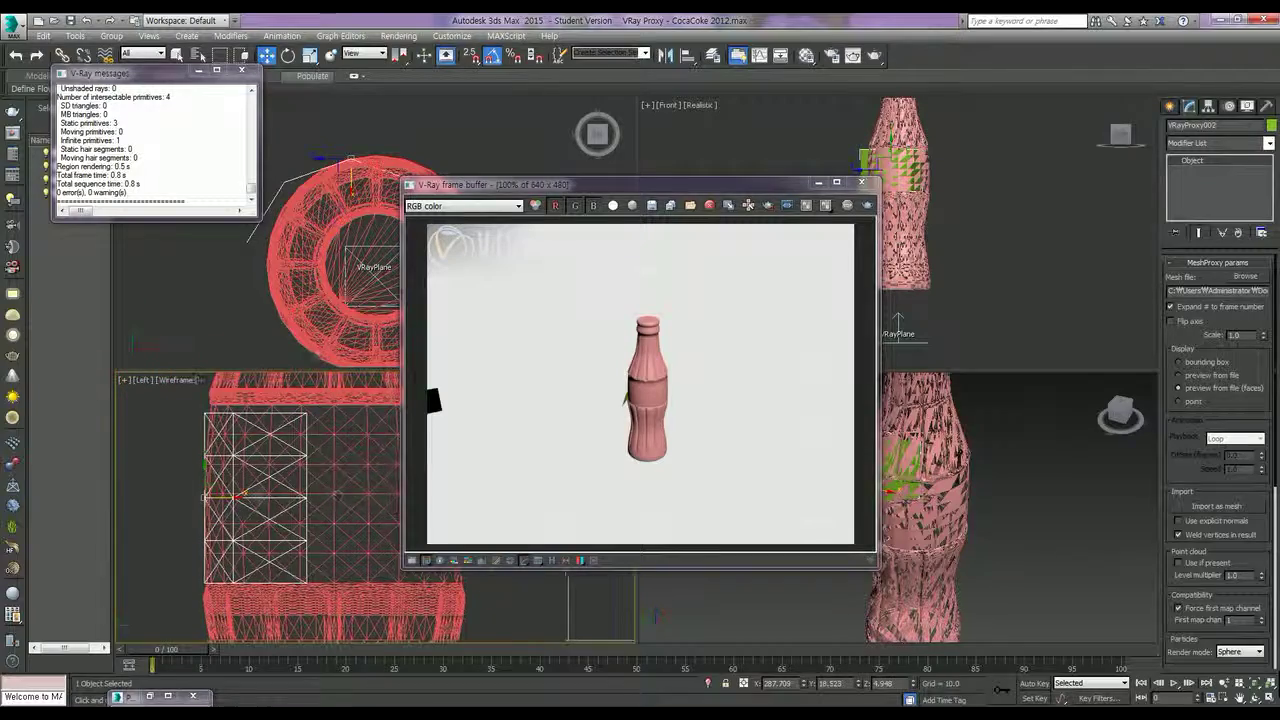
left_click_drag(248, 495, 247, 495)
mouse_move(1158, 566)
middle_mouse_down("alt")
mouse_move(958, 512)
mouse_move(1040, 530)
middle_mouse_up("alt")
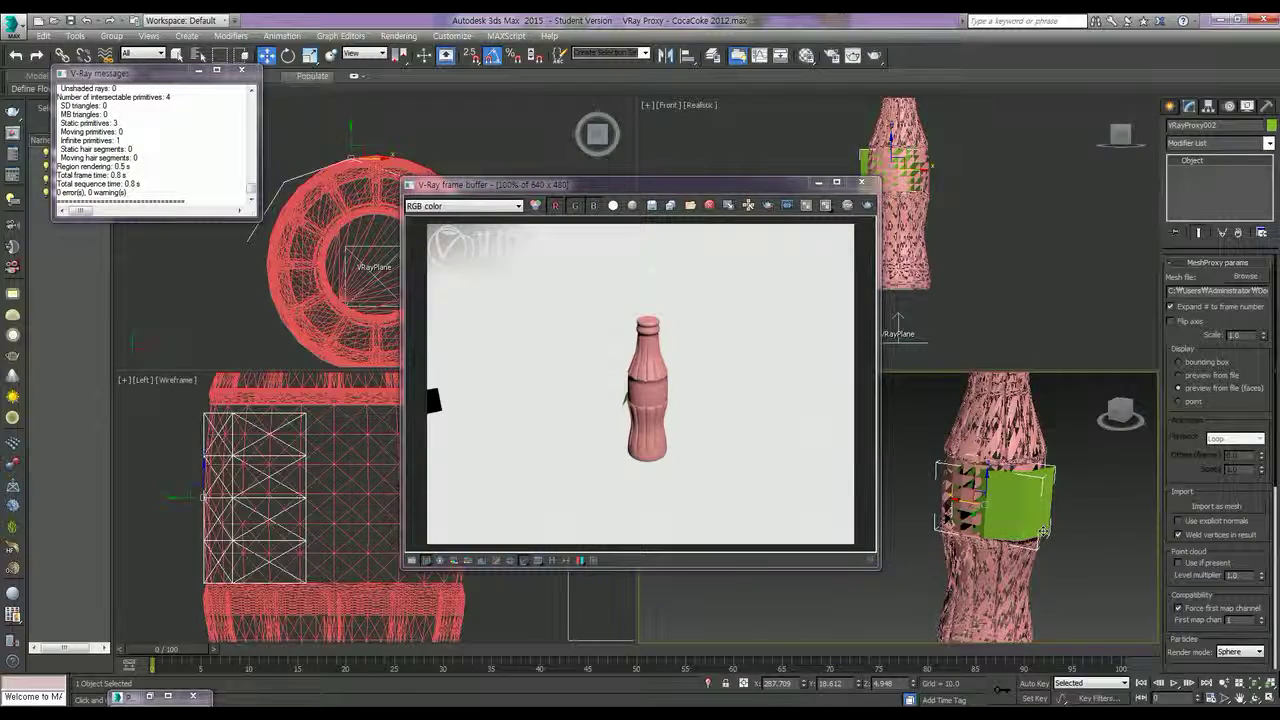
right_click(179, 494)
mouse_move(218, 497)
left_mouse_down()
mouse_move(122, 510)
mouse_move(175, 490)
mouse_move(163, 496)
left_mouse_up()
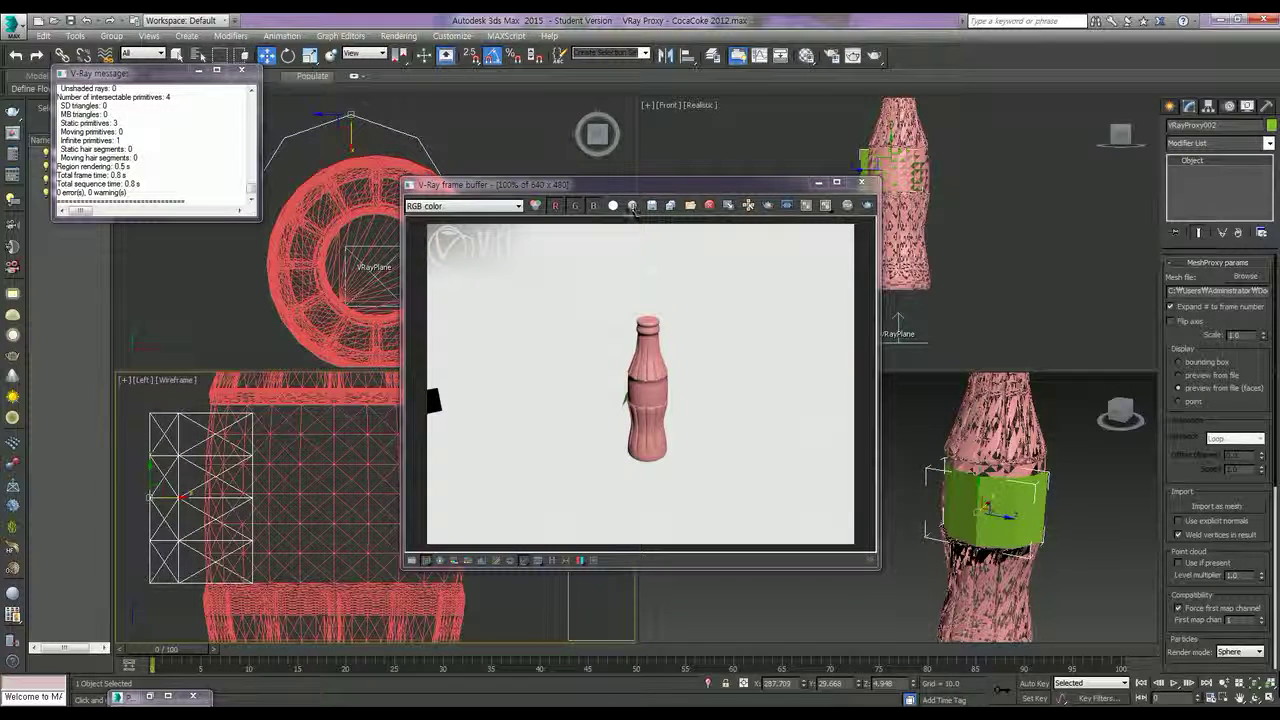
Close the render window and align the label proxy to the bottle in X and Y position
left_click(861, 182)
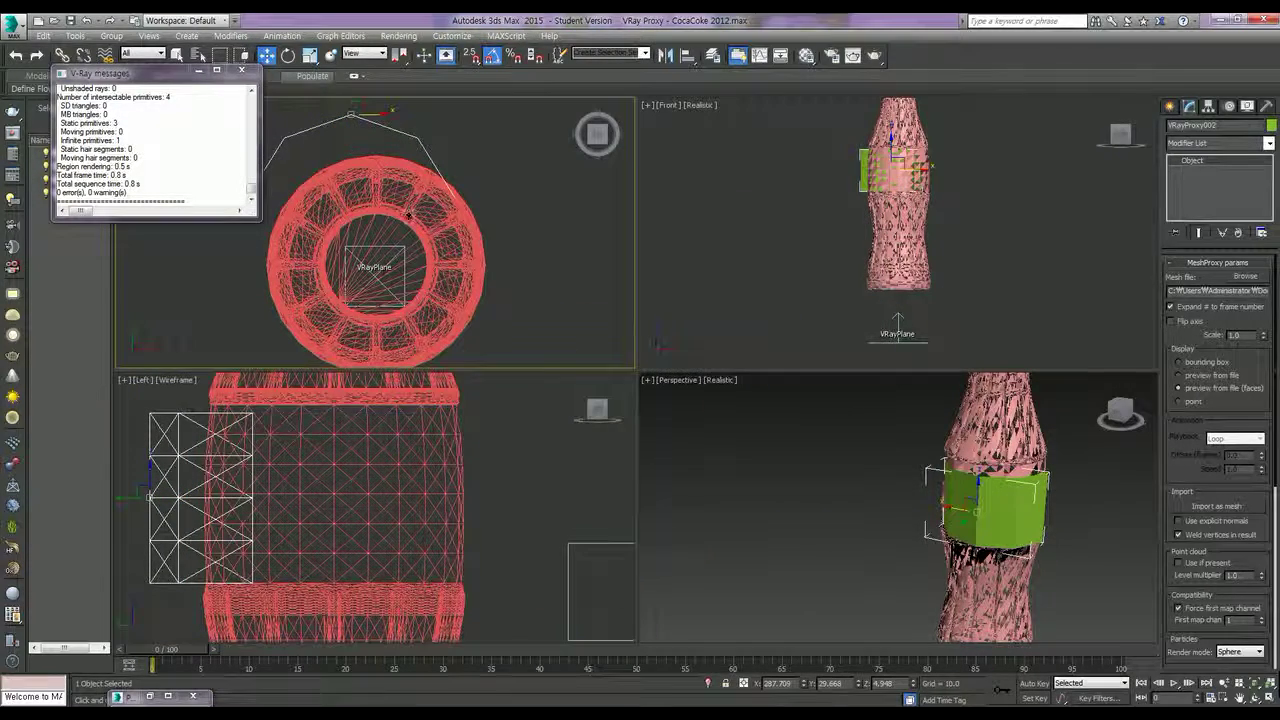
key("alt+a")
left_click(403, 172)
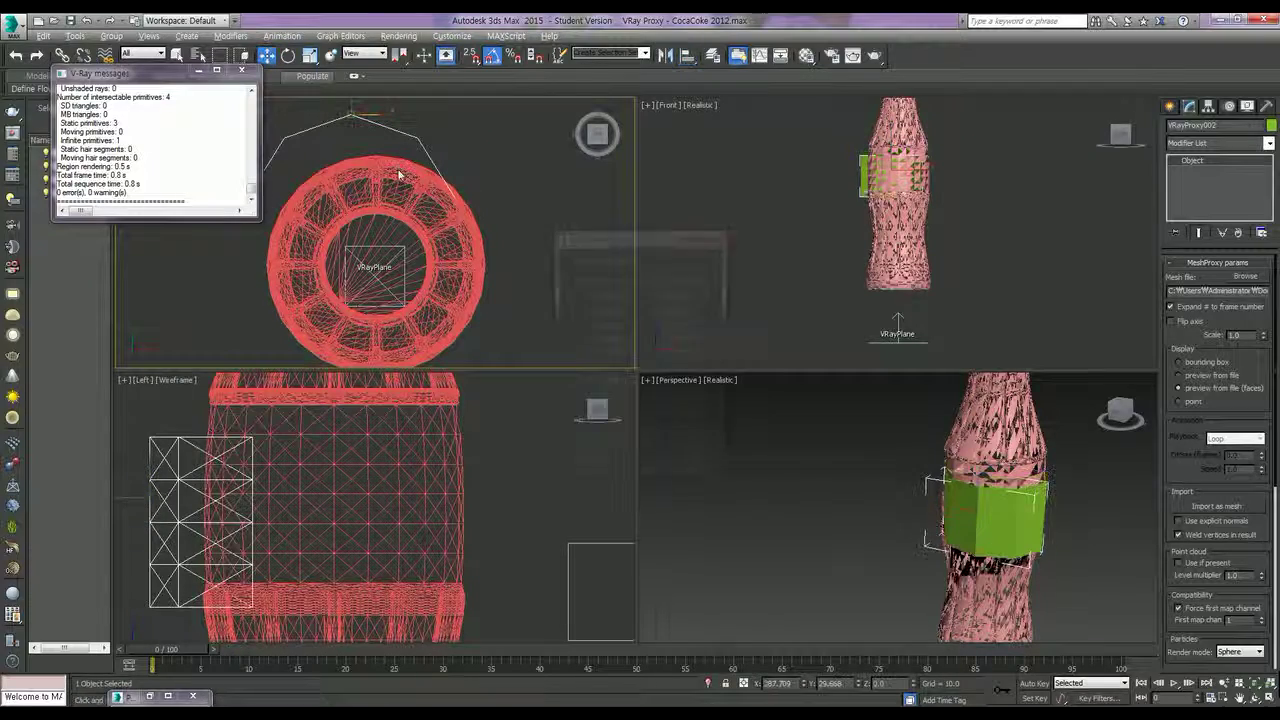
left_click(628, 279)
left_click(577, 279)
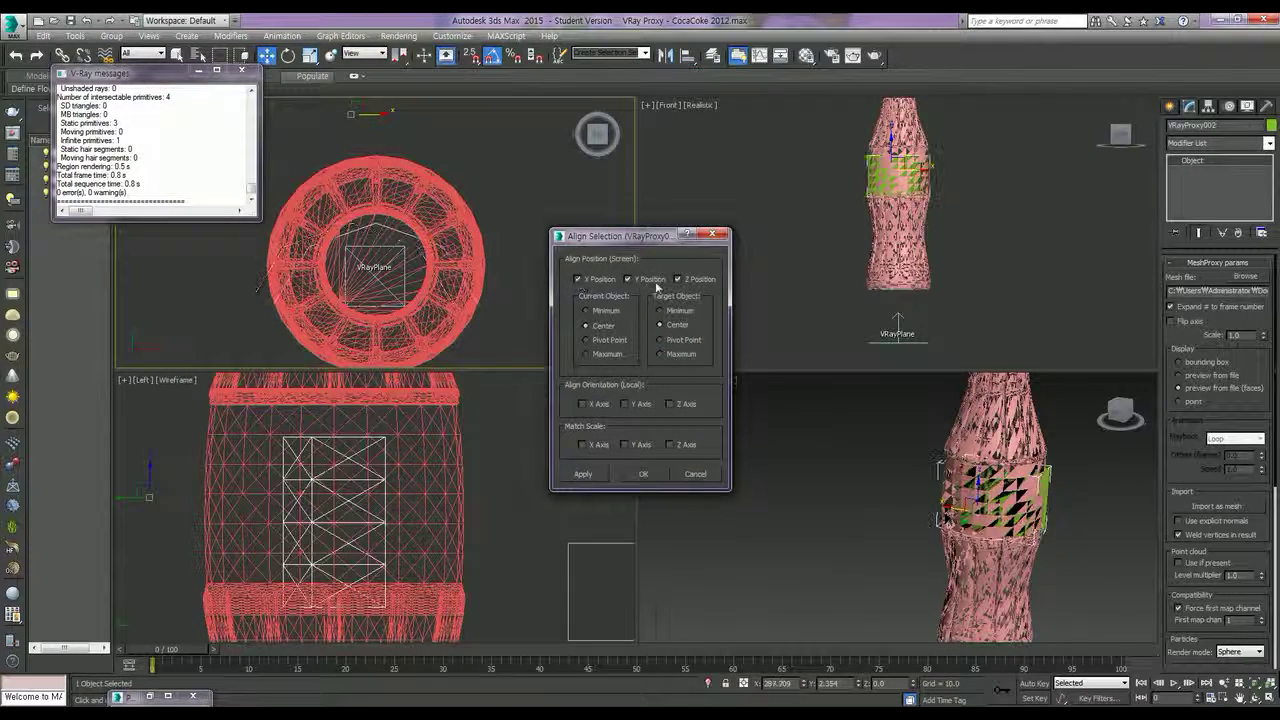
left_click(678, 280)
left_click(590, 476)
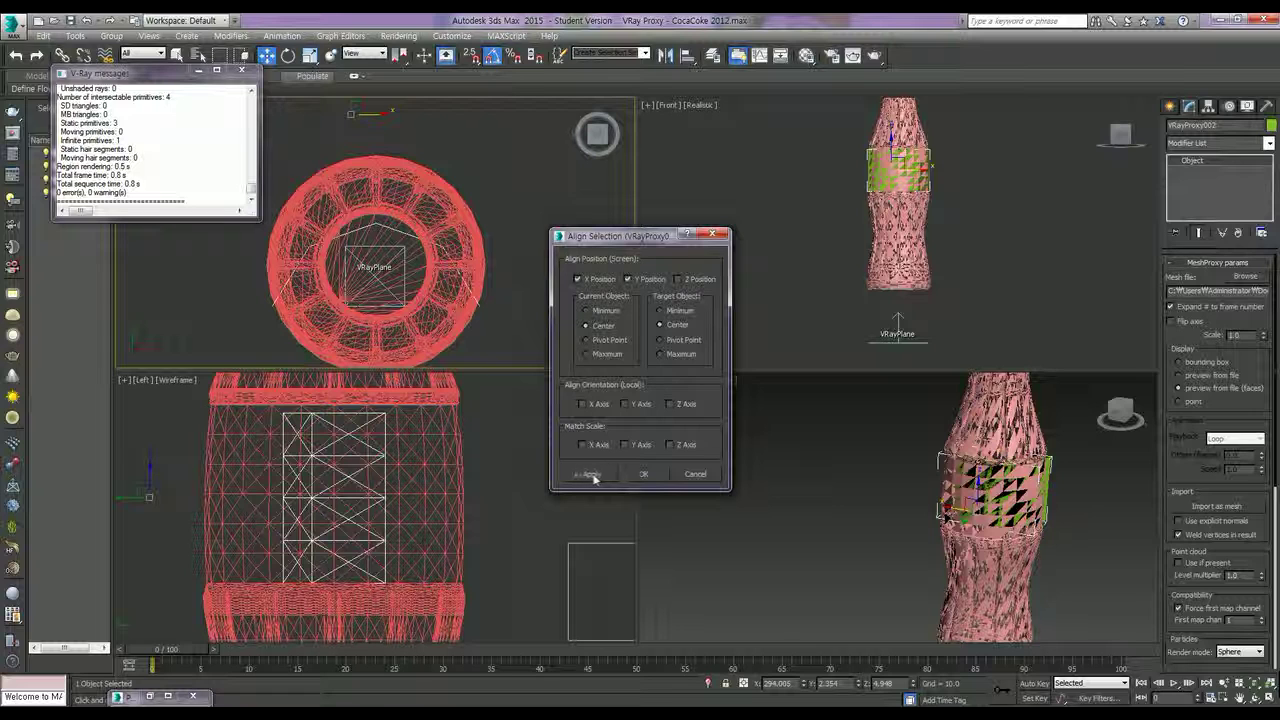
left_click(581, 475)
Align the label along Y to the bottle's centre, nudge it along Y, and centre the bottle in Perspective
left_click(680, 280)
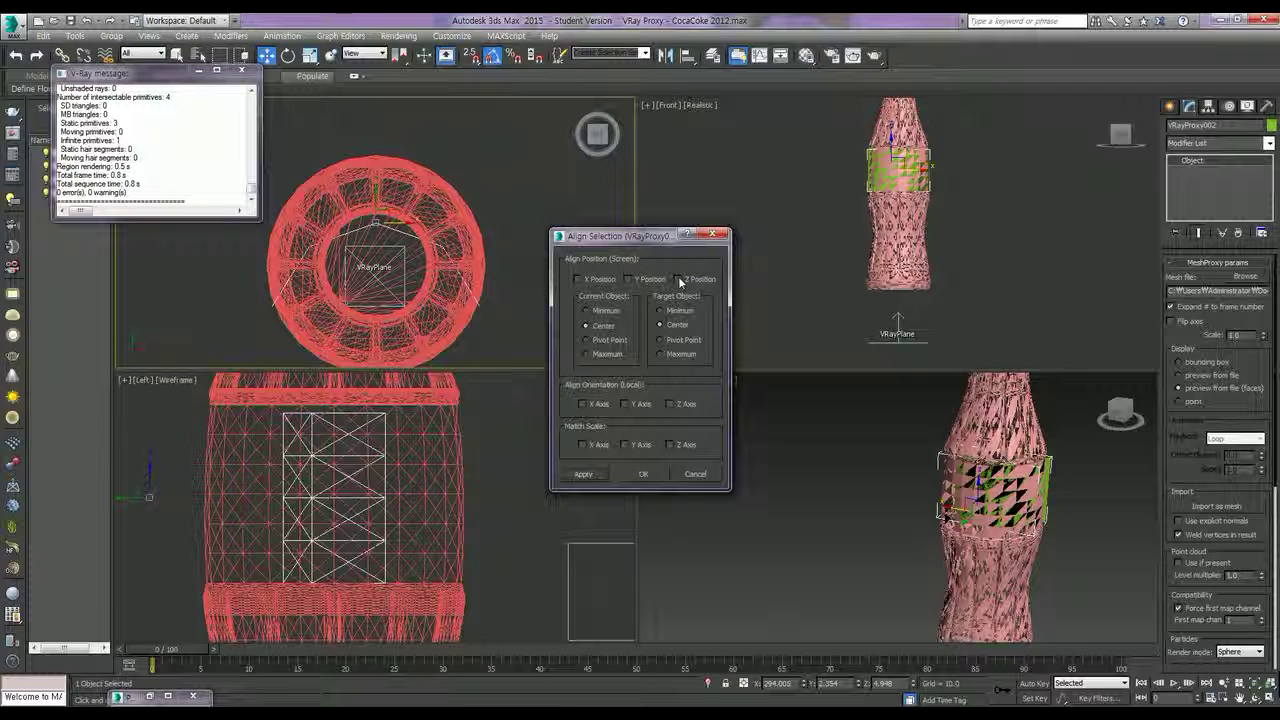
left_click(644, 281)
left_click(604, 312)
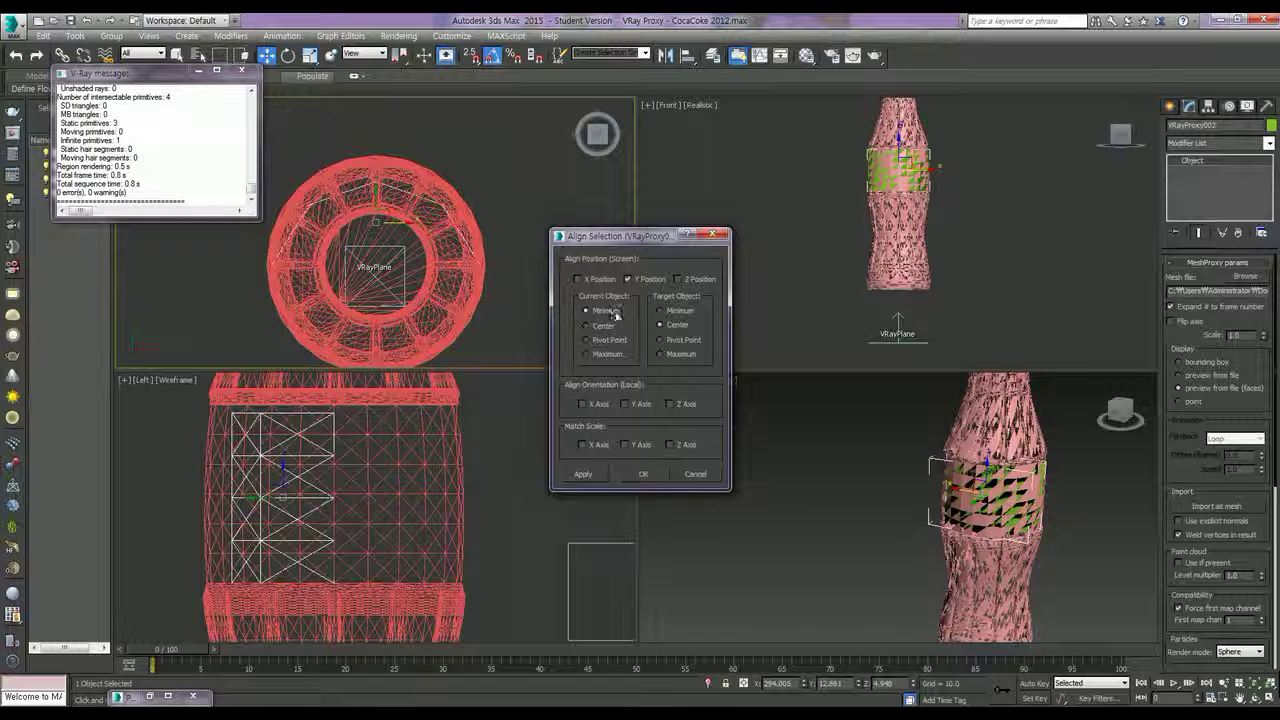
left_click(661, 355)
left_click(661, 311)
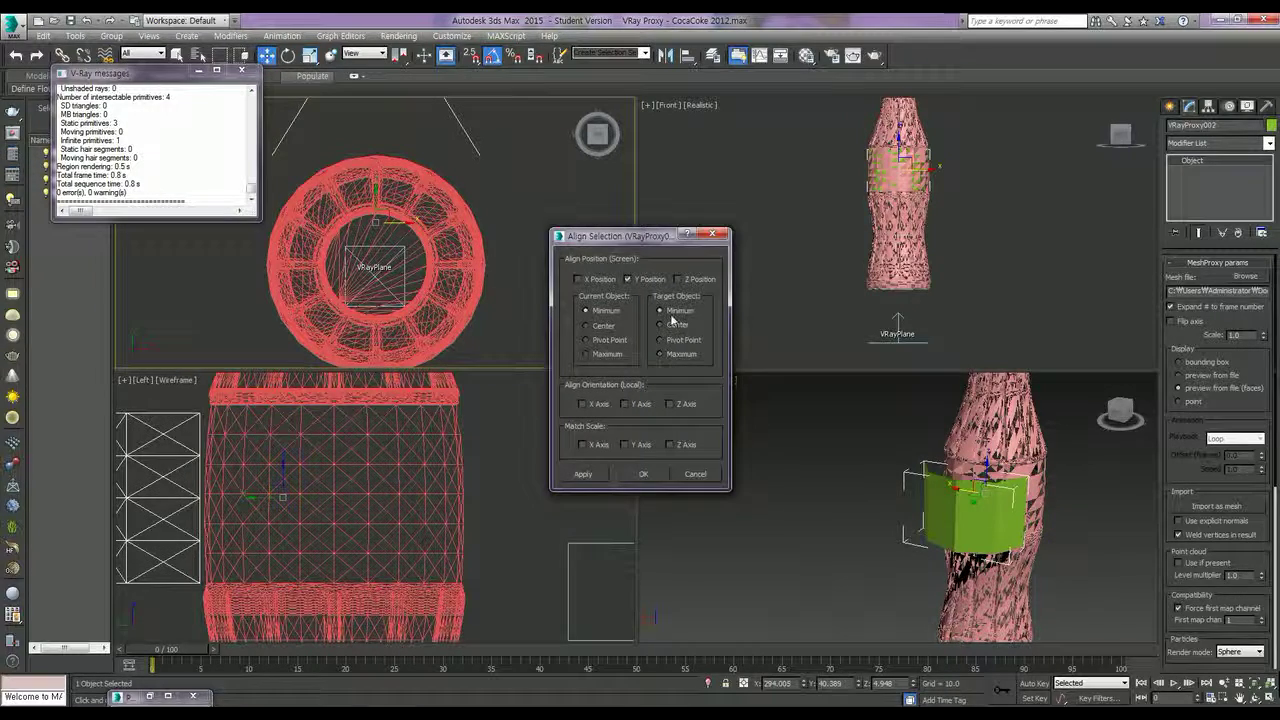
left_click(661, 325)
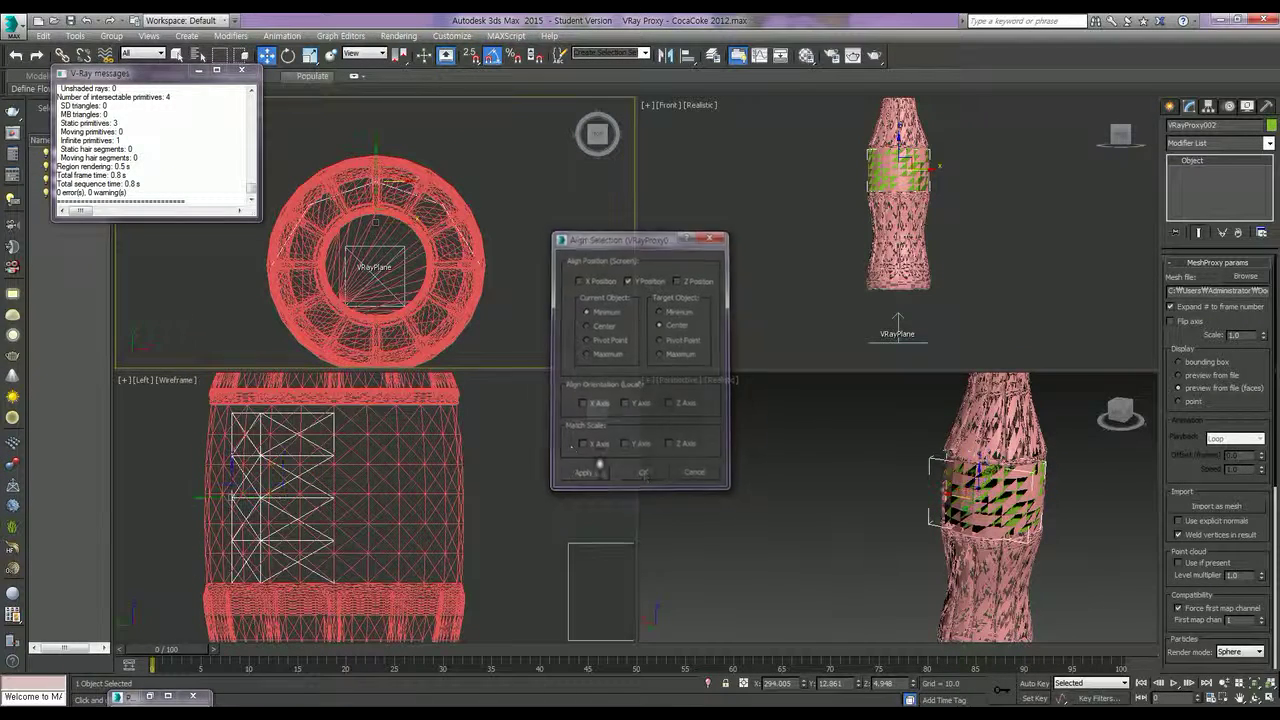
left_click(643, 474)
left_click_drag(376, 152, 377, 128)
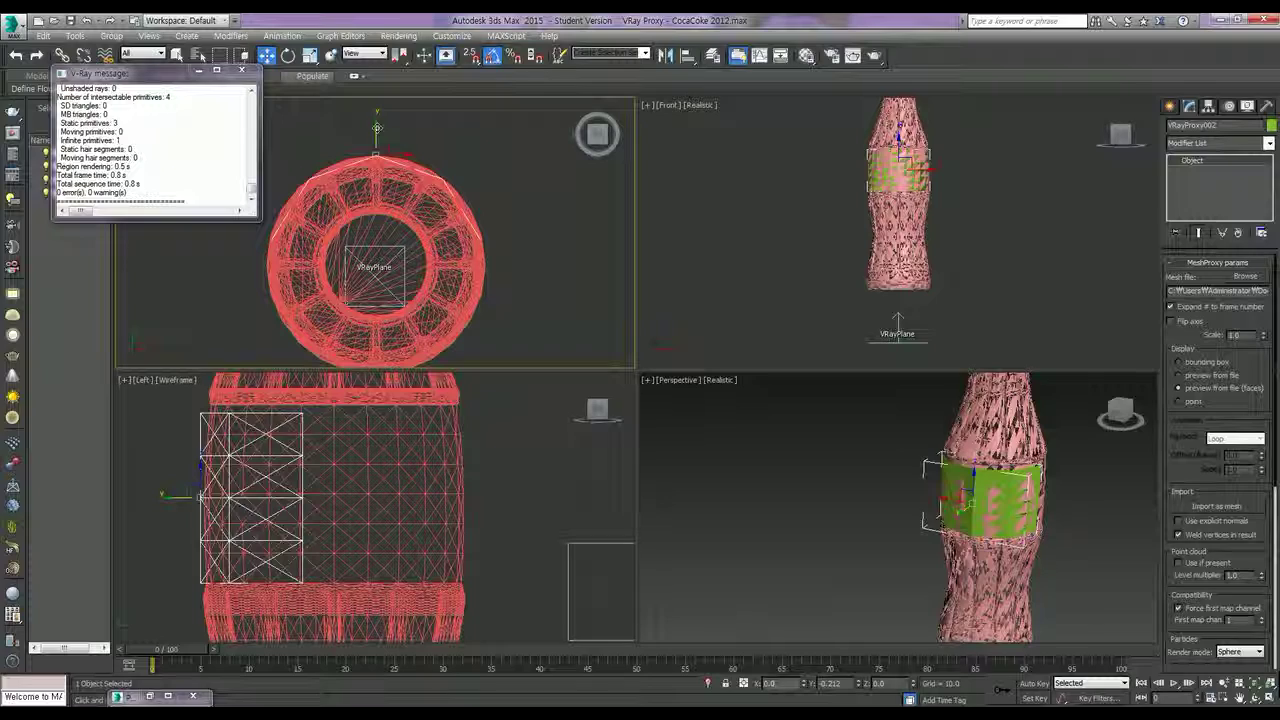
middle_click_drag(881, 506, 866, 512)
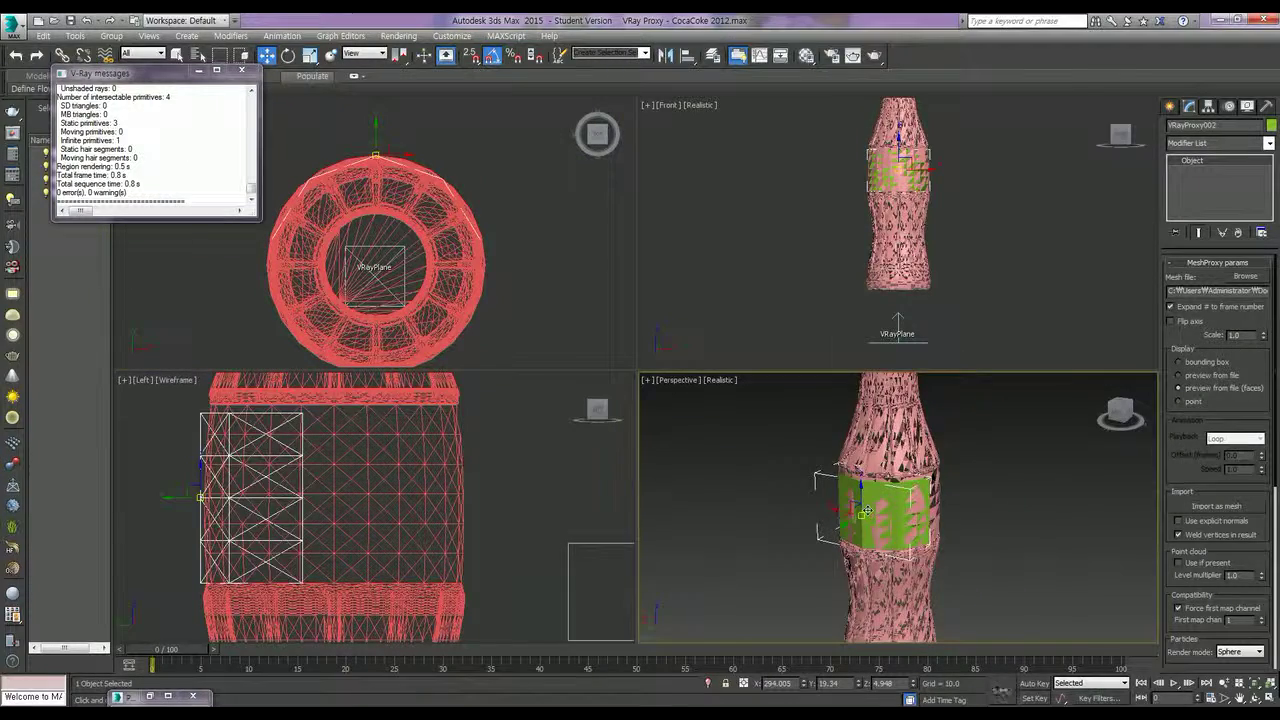
Test-render the bottle, then open the 09 - Default label material with the coca coke logo map
key("shift+q")
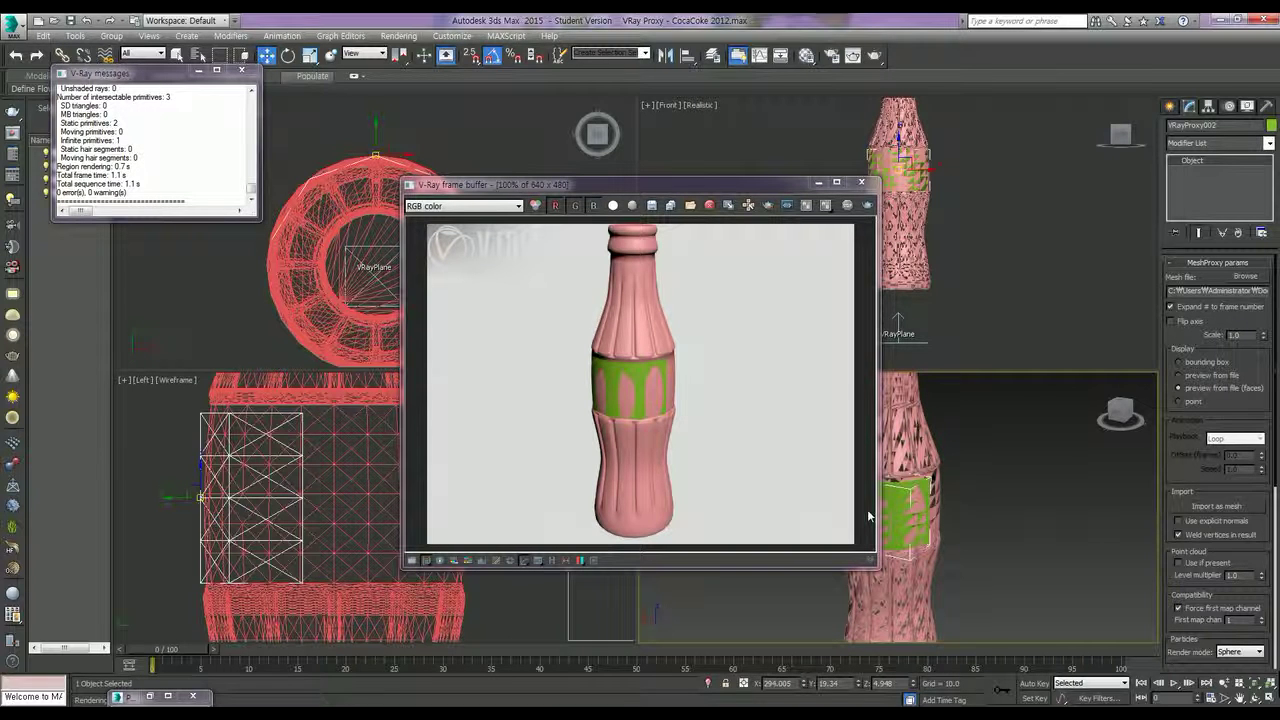
left_click(826, 185)
left_click(806, 56)
left_click(603, 170)
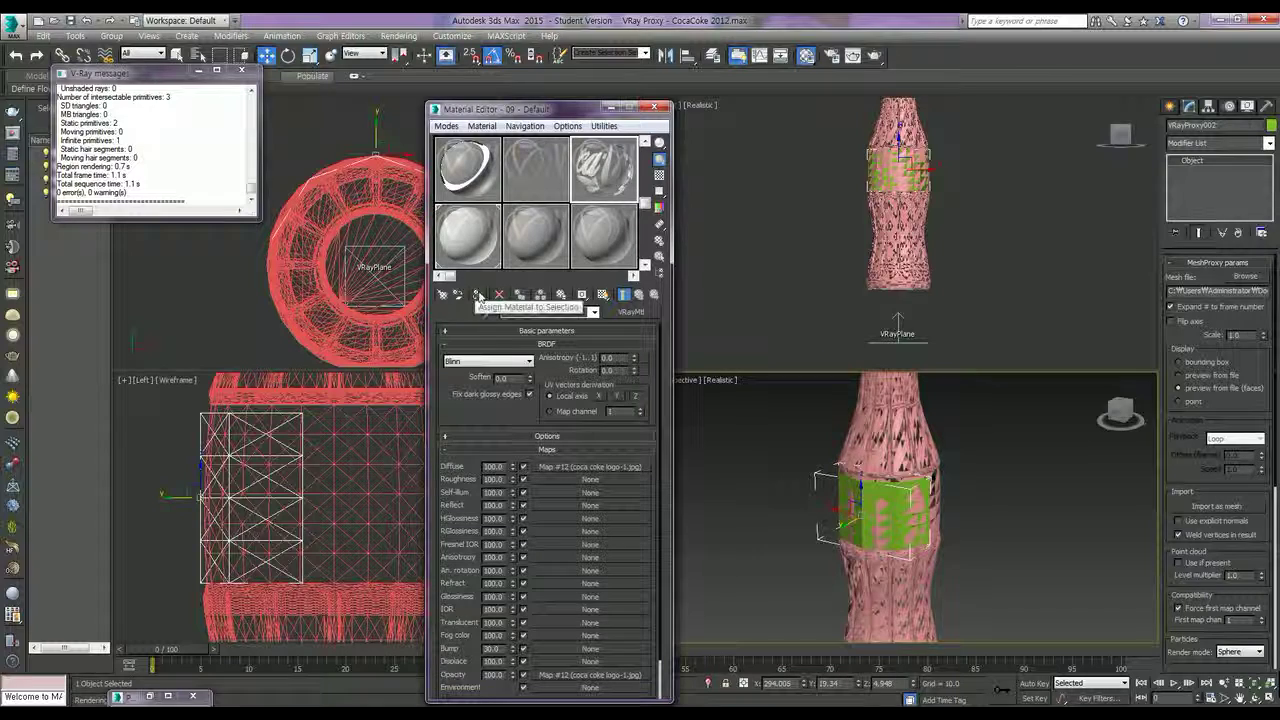
Assign 09 - Default to the label with viewport texture display, then select the bottle and review 08 - Default
left_click(478, 294)
left_click(603, 294)
left_click(850, 540)
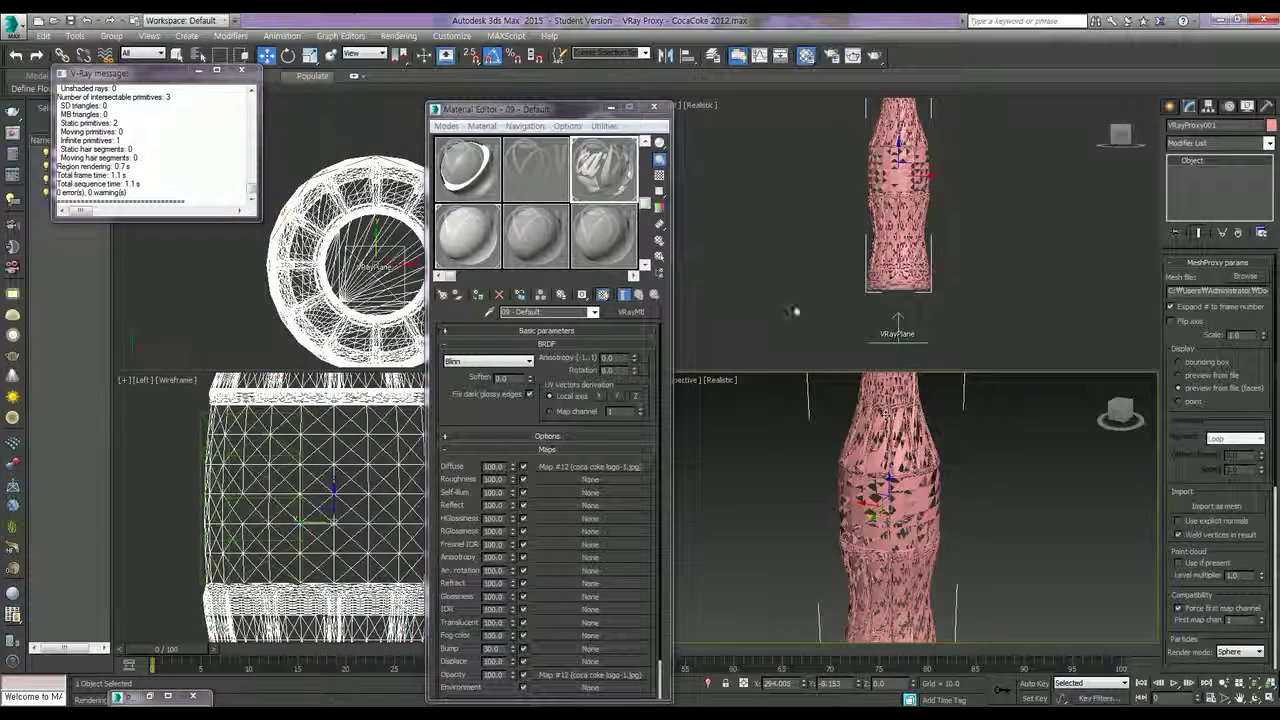
left_click(545, 193)
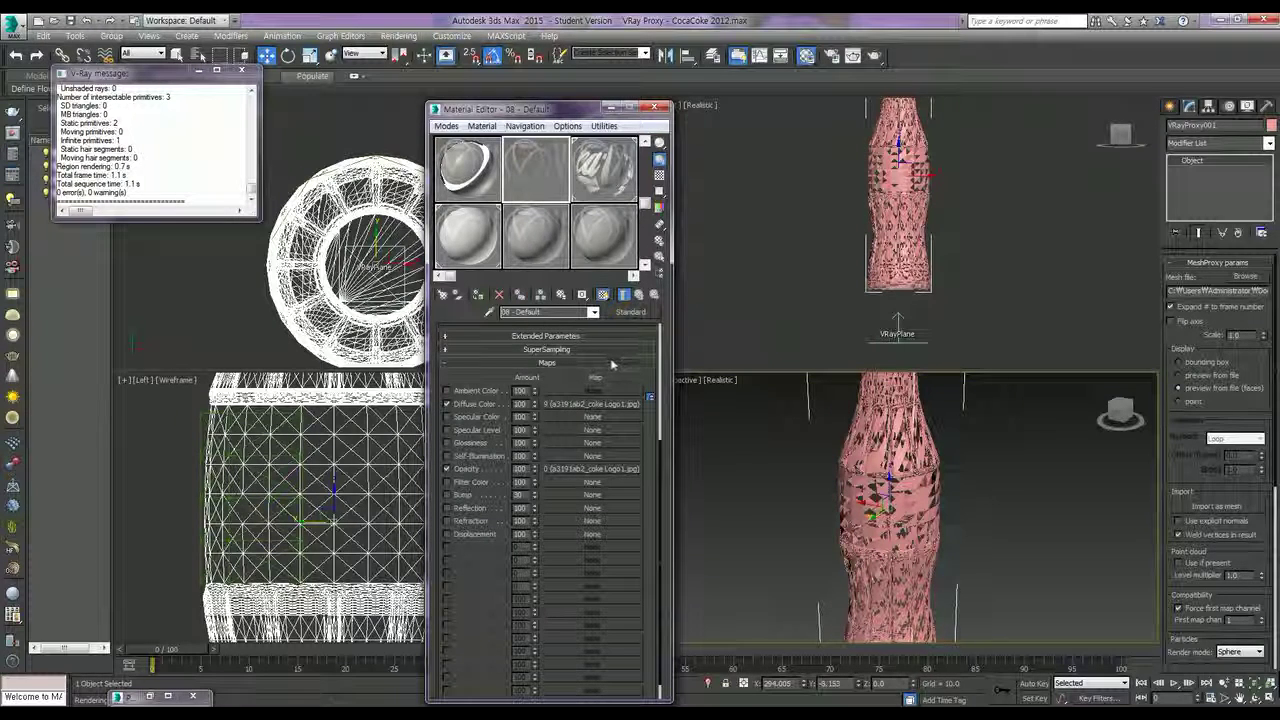
left_click(551, 339)
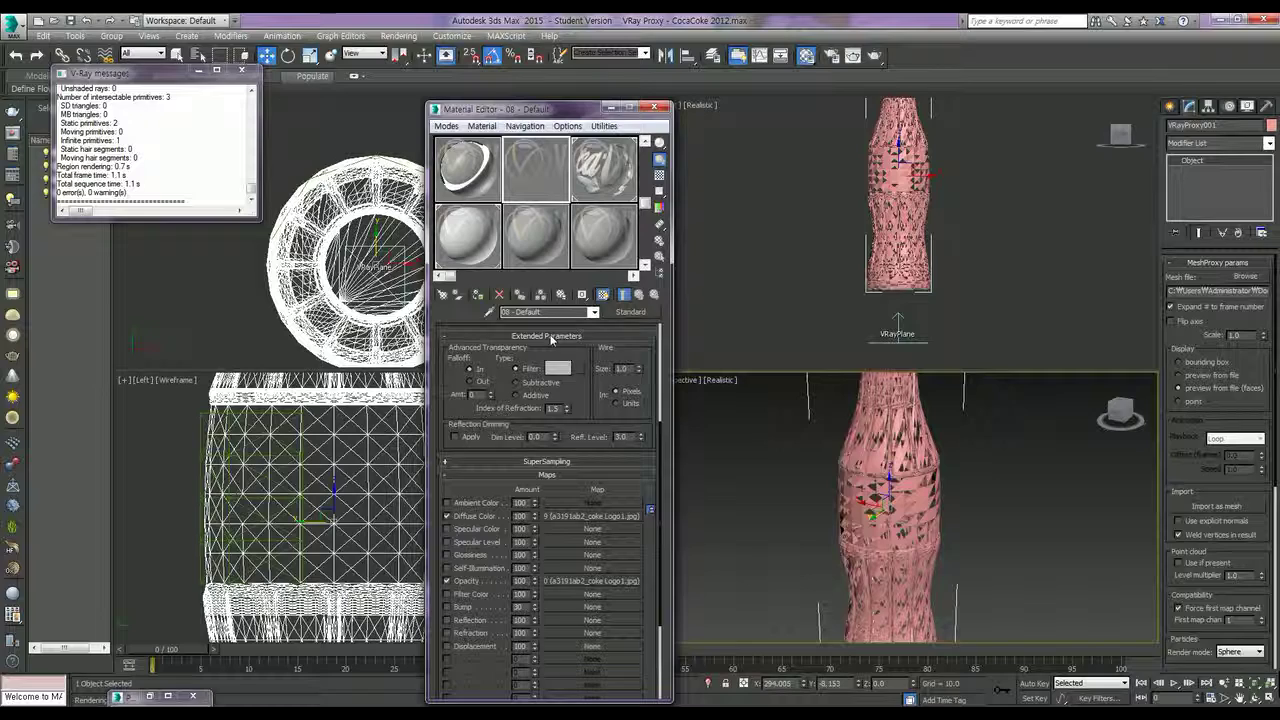
scroll(549, 336, "up", 3)
scroll(549, 336, "up", 2)
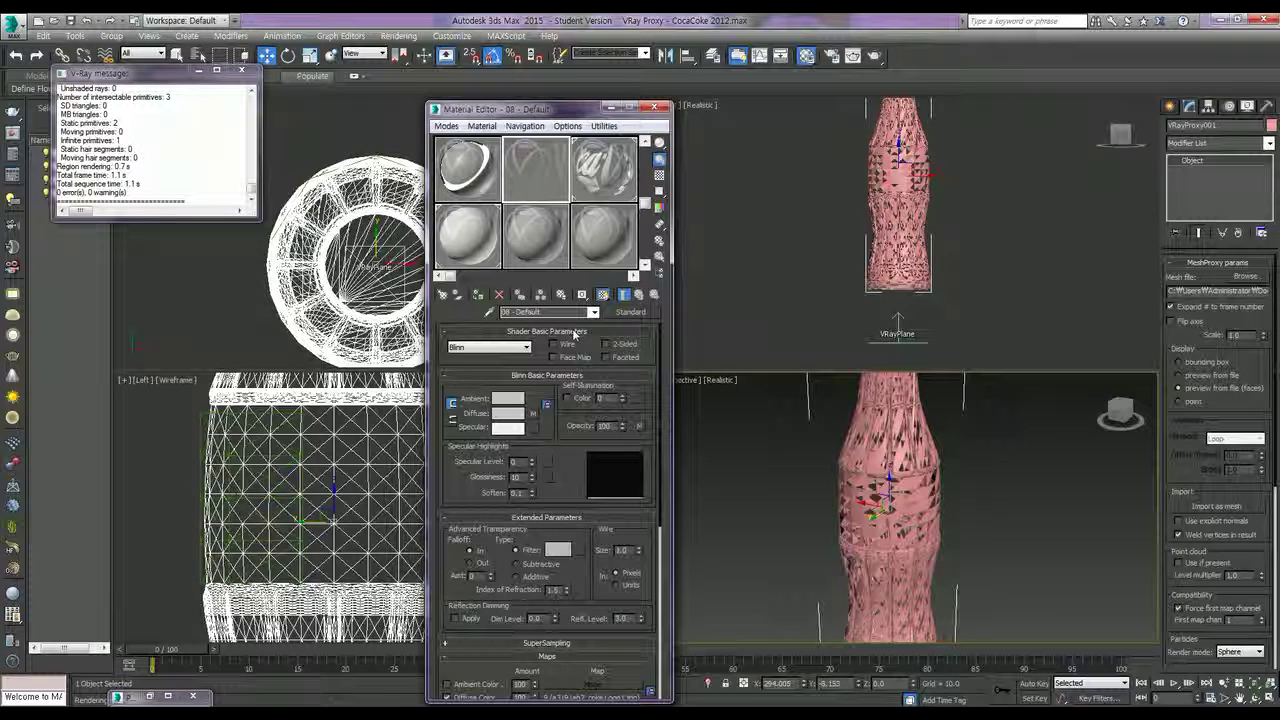
left_click(574, 333)
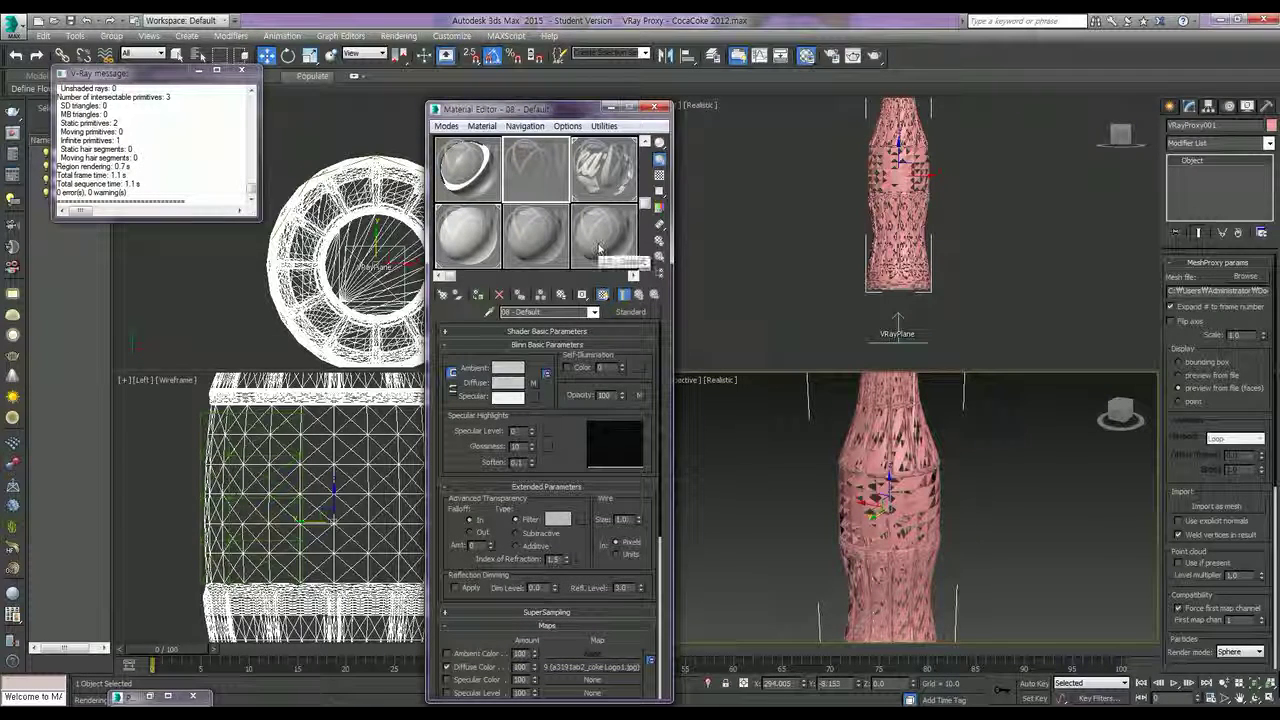
left_click_drag(645, 262, 645, 150)
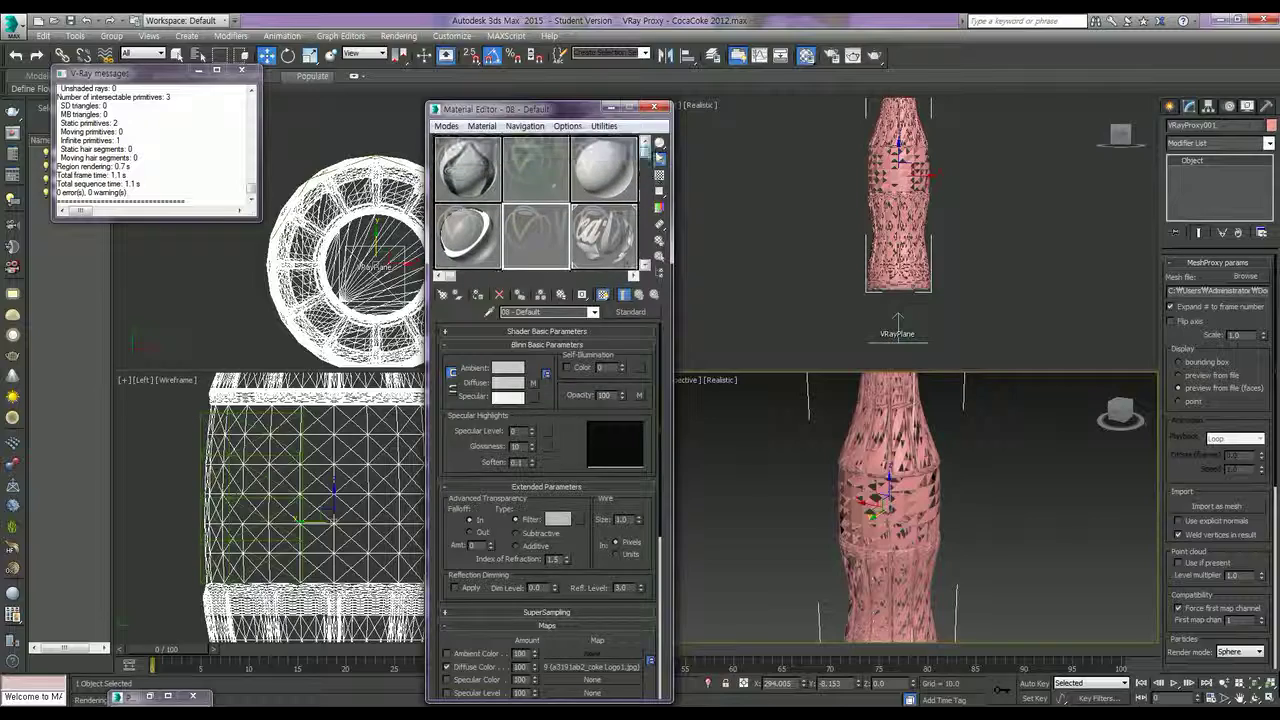
Assign the 02 - Default glass material to the bottle, show it in viewports, and render
left_click(528, 173)
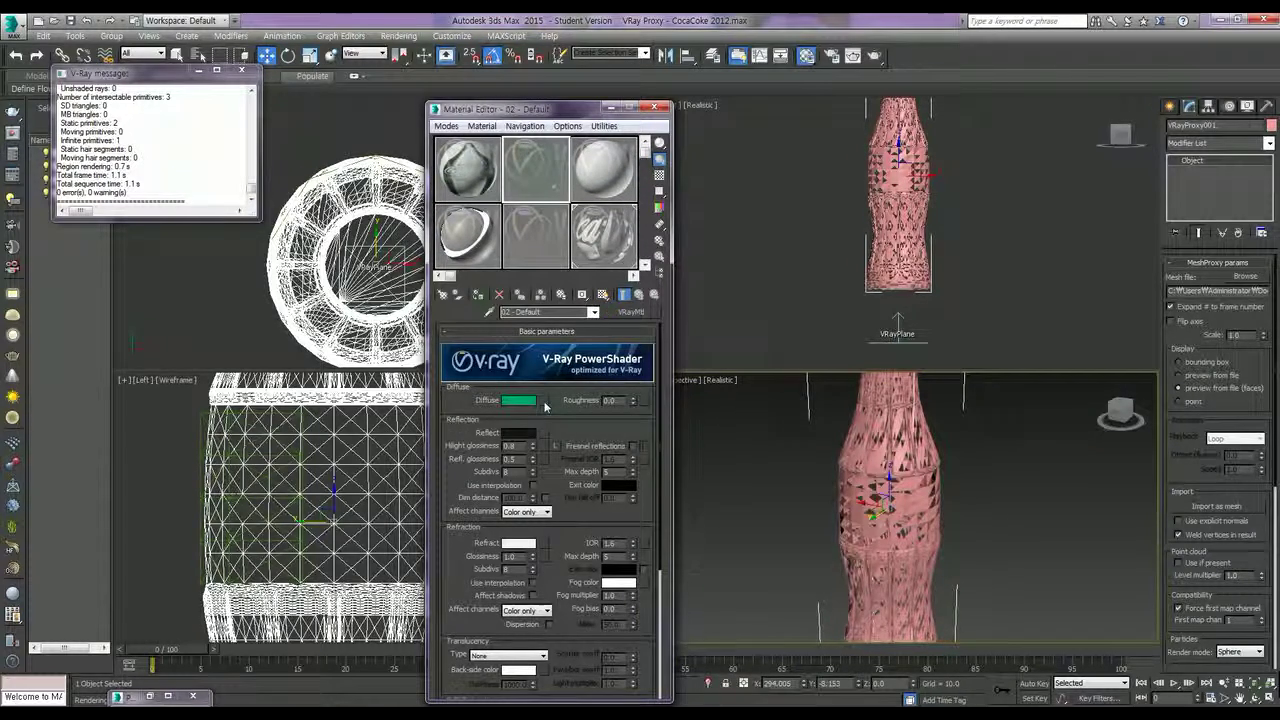
left_click(478, 294)
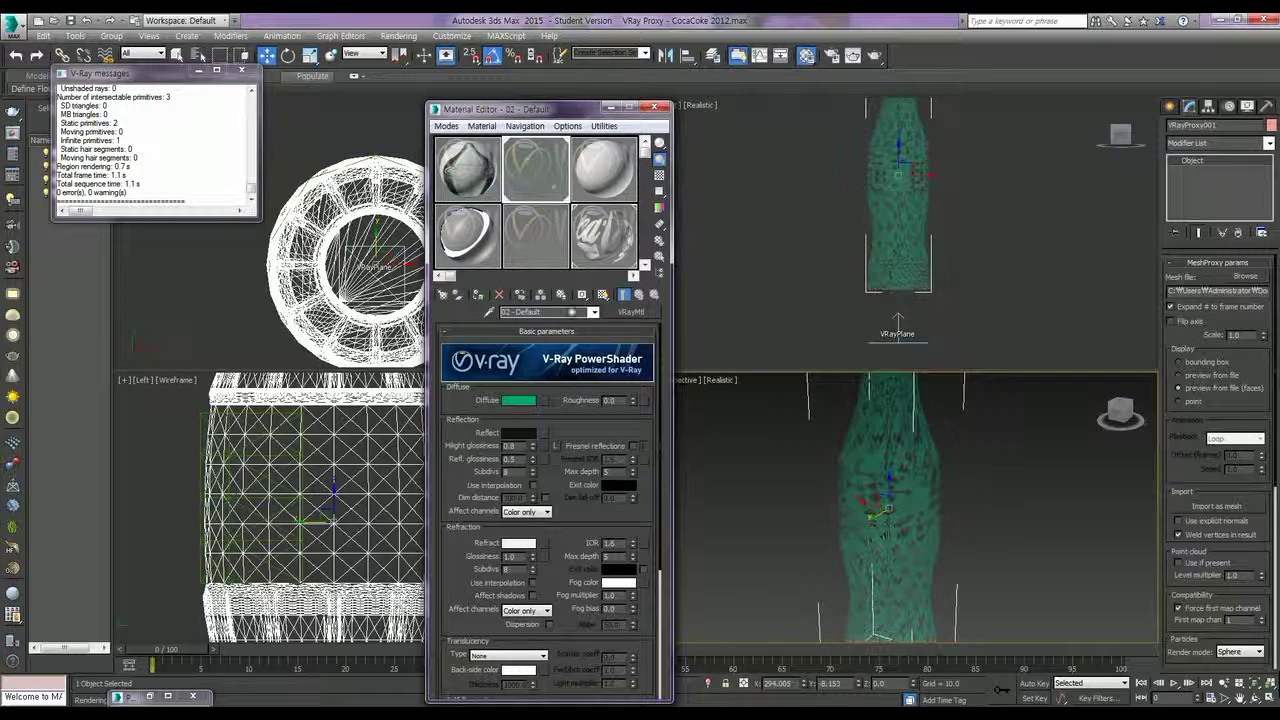
left_click(602, 294)
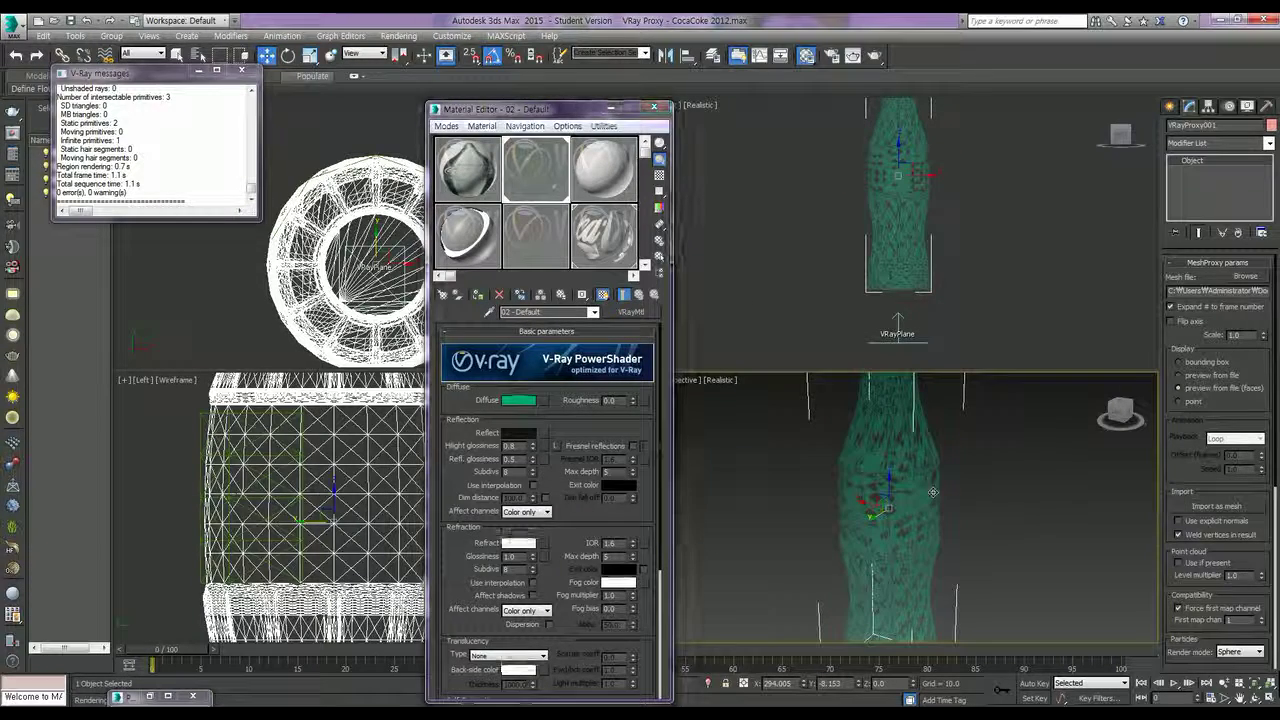
key("shift+q")
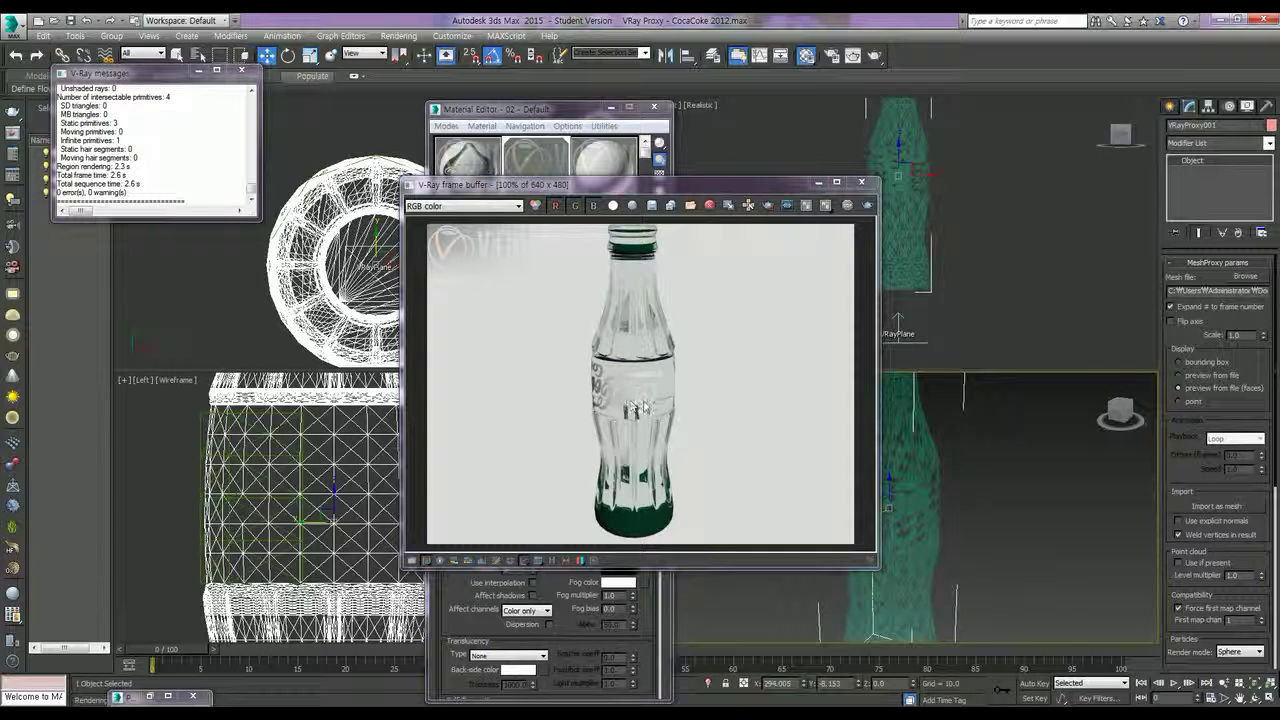
Put away the render window, inspect the bottle in the Perspective and Left views, and select the label proxy
left_click(815, 181)
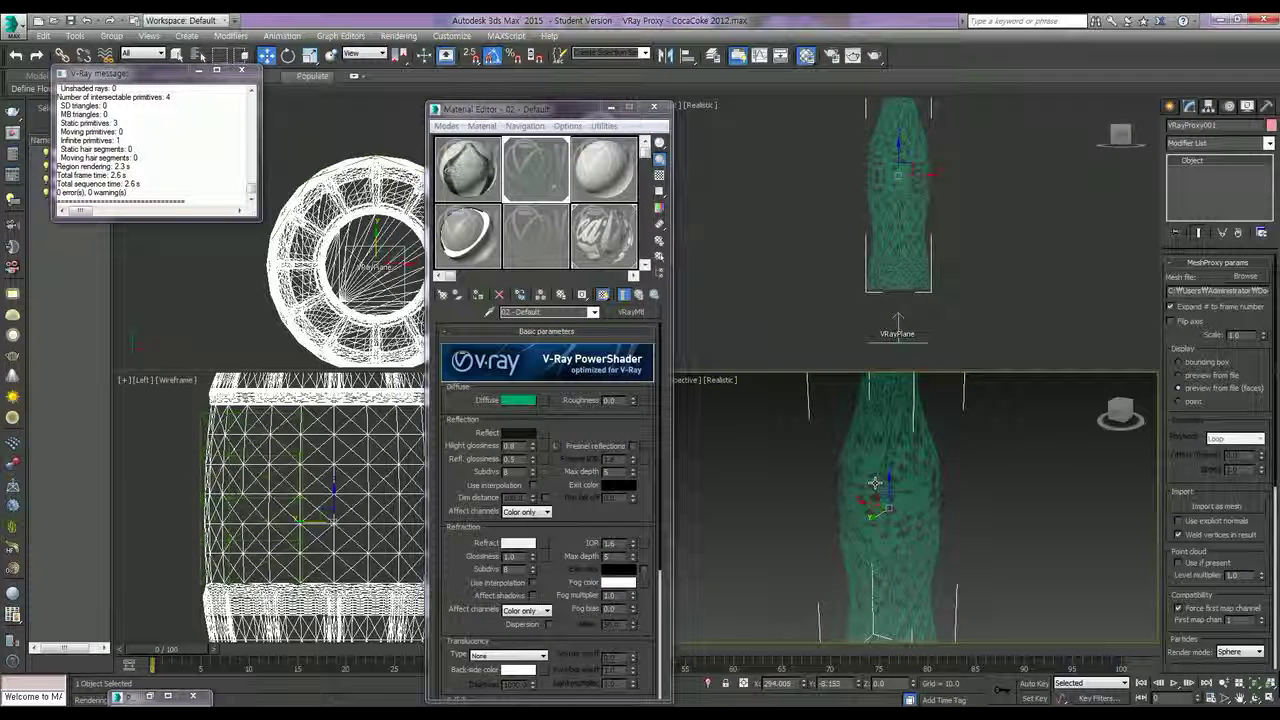
scroll(900, 200, "up", 3)
scroll(900, 200, "up", 2)
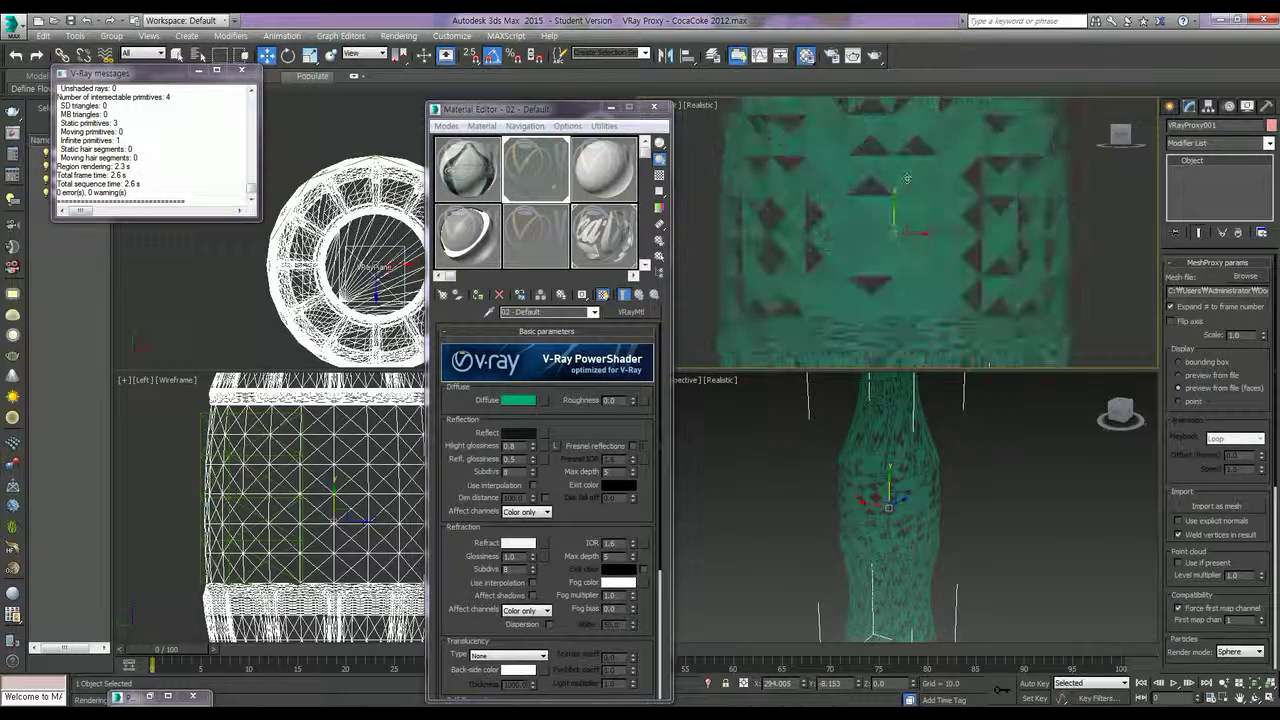
scroll(900, 200, "down", 4)
middle_click_drag(951, 444, 1001, 524, "alt")
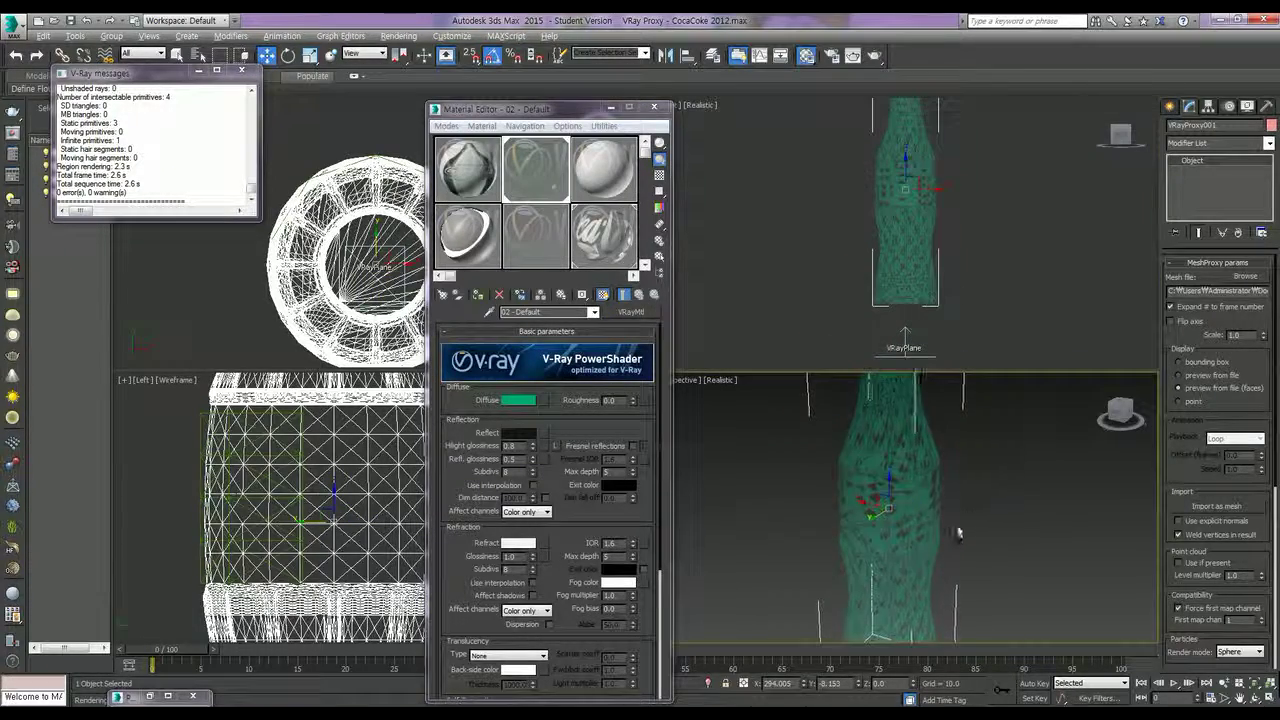
left_click(257, 501)
middle_click_drag(257, 501, 202, 503)
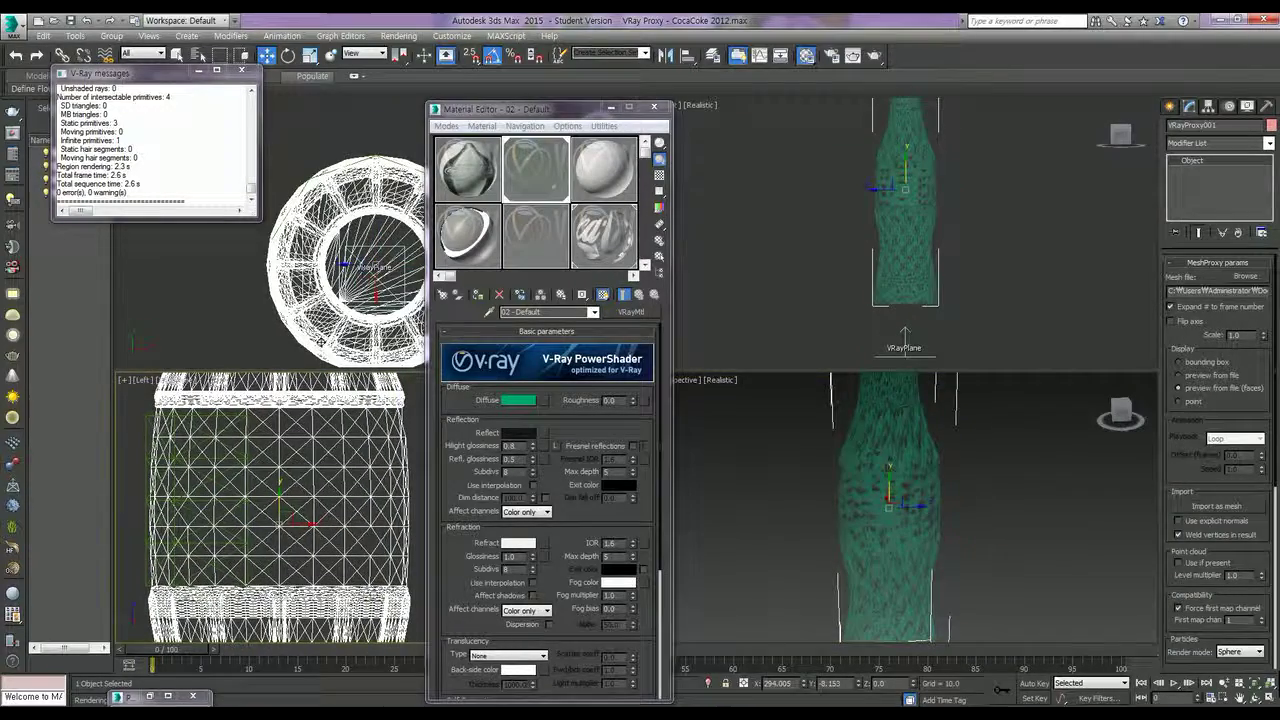
scroll(370, 230, "down", 2)
left_click(910, 504)
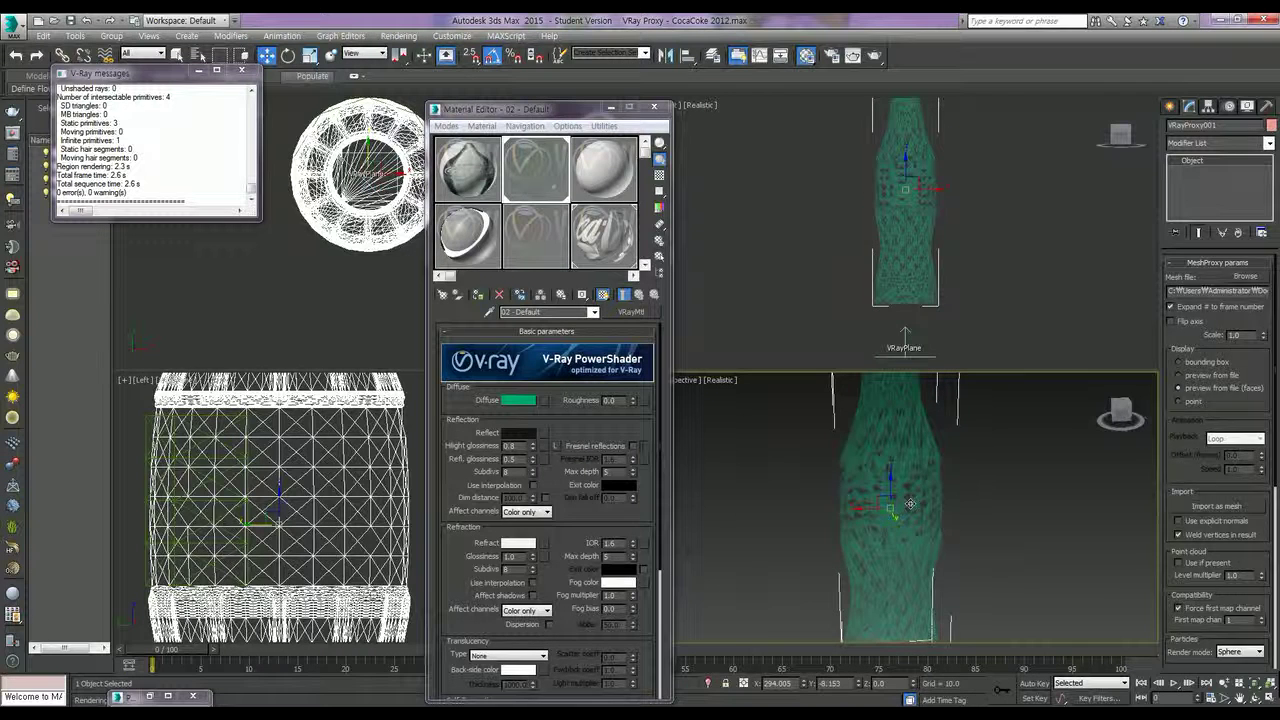
left_click(147, 424)
Rotate the label proxy around the bottle to 180°
key("e")
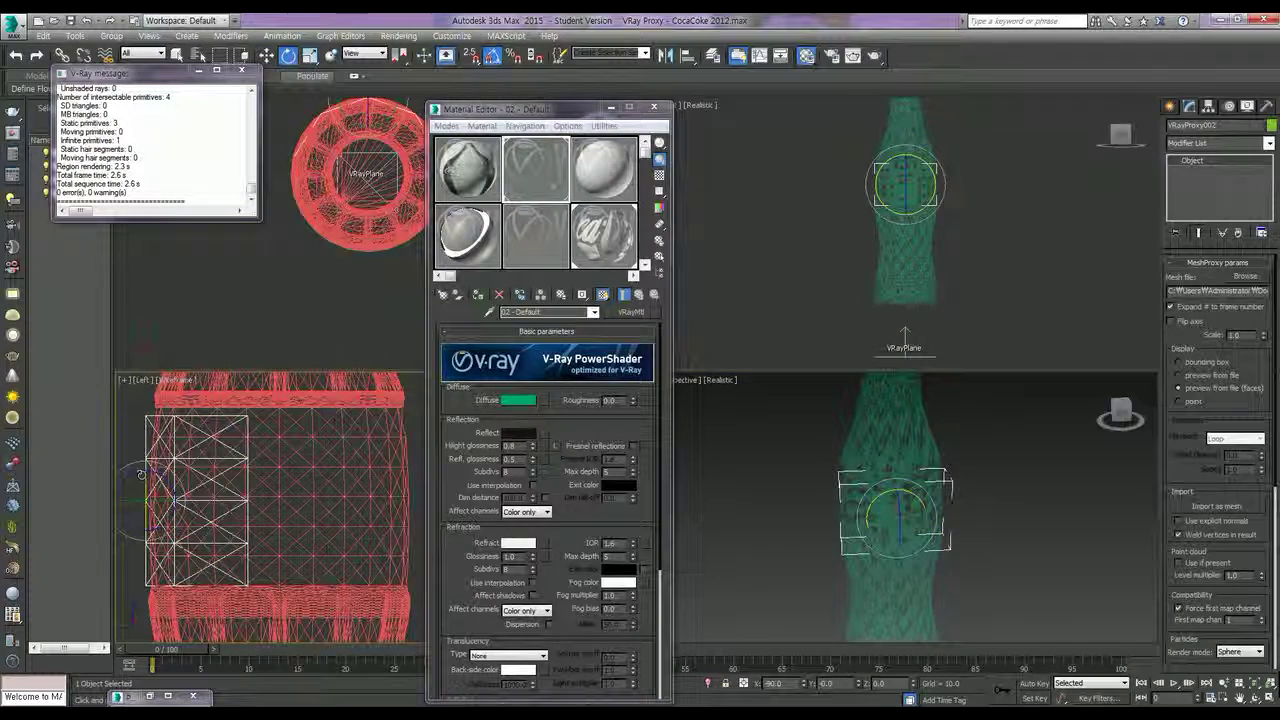
left_click_drag(141, 473, 143, 598)
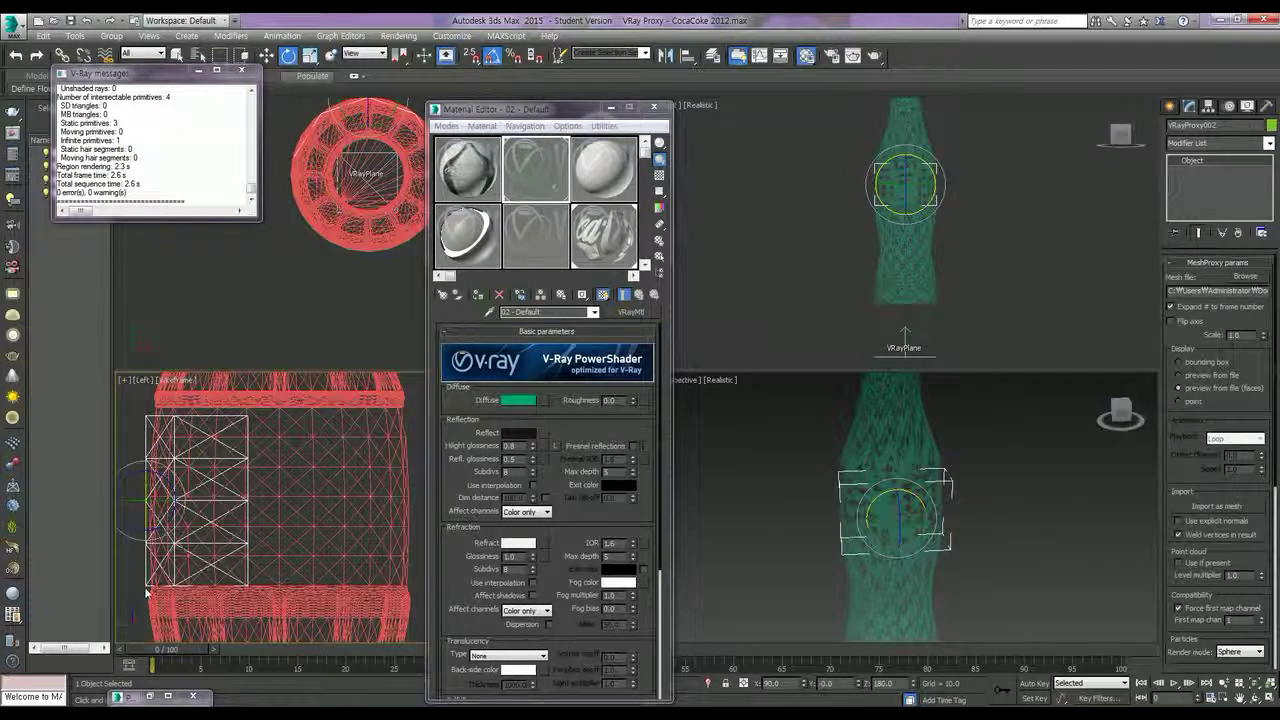
right_click(966, 495)
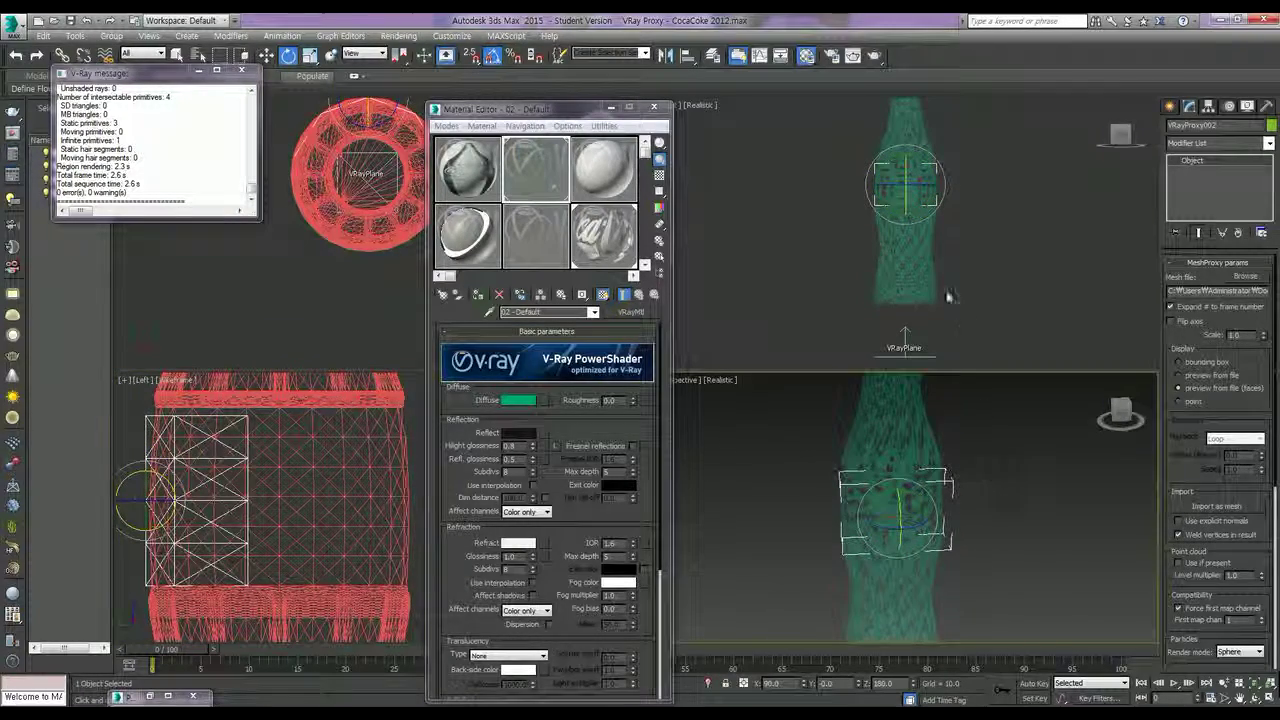
Render the bottle with the rotated logo label, then close the render window and Material Editor
left_click(874, 55)
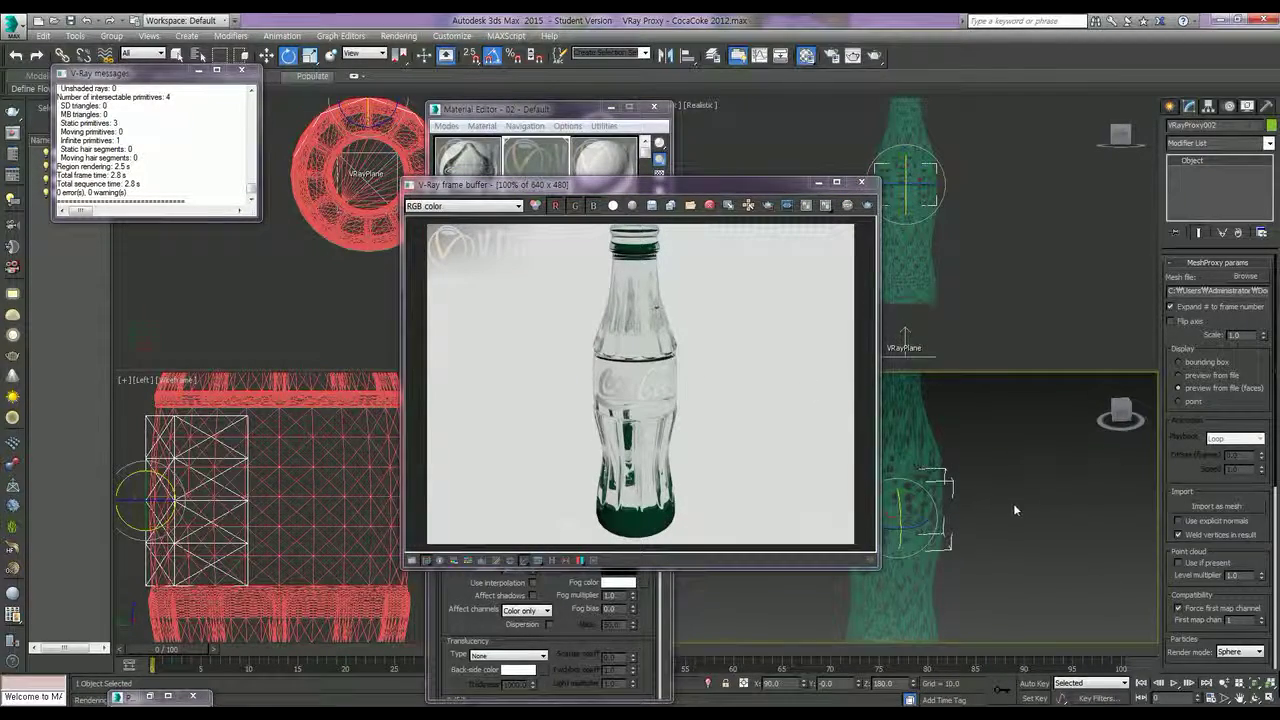
scroll(1002, 506, "down", 2)
scroll(999, 496, "down", 1)
scroll(997, 491, "down", 1)
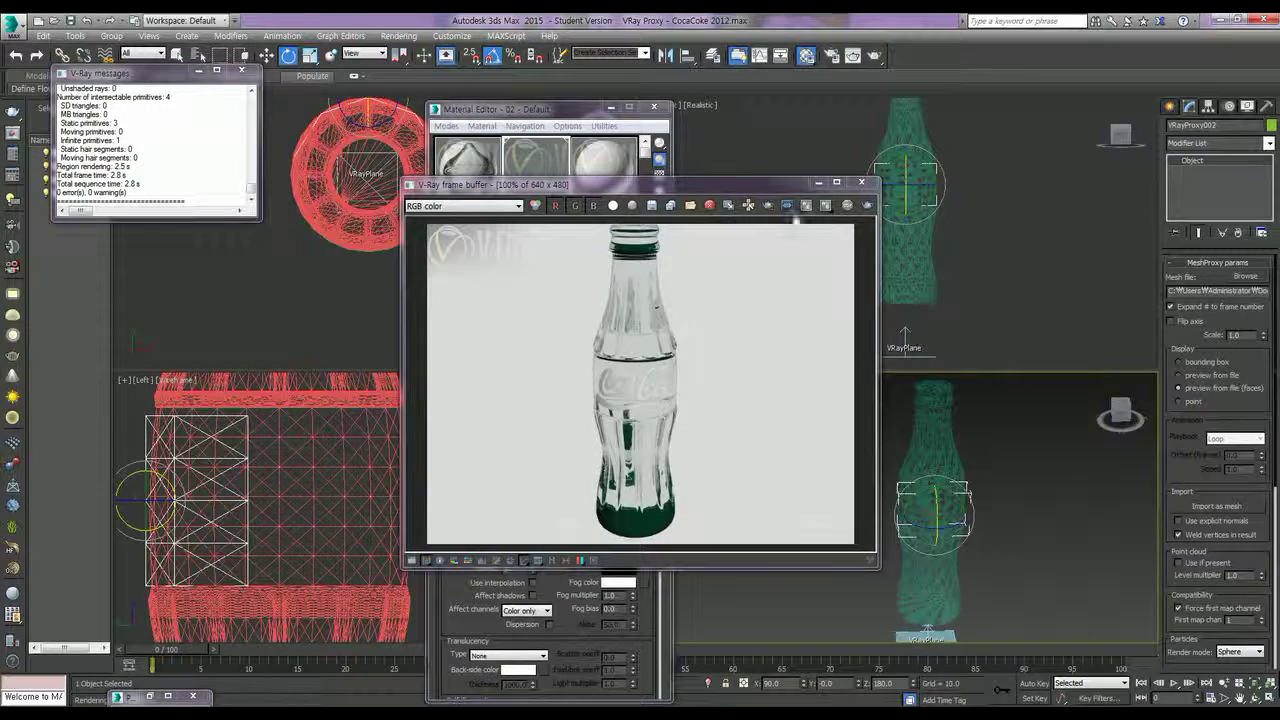
left_click(818, 182)
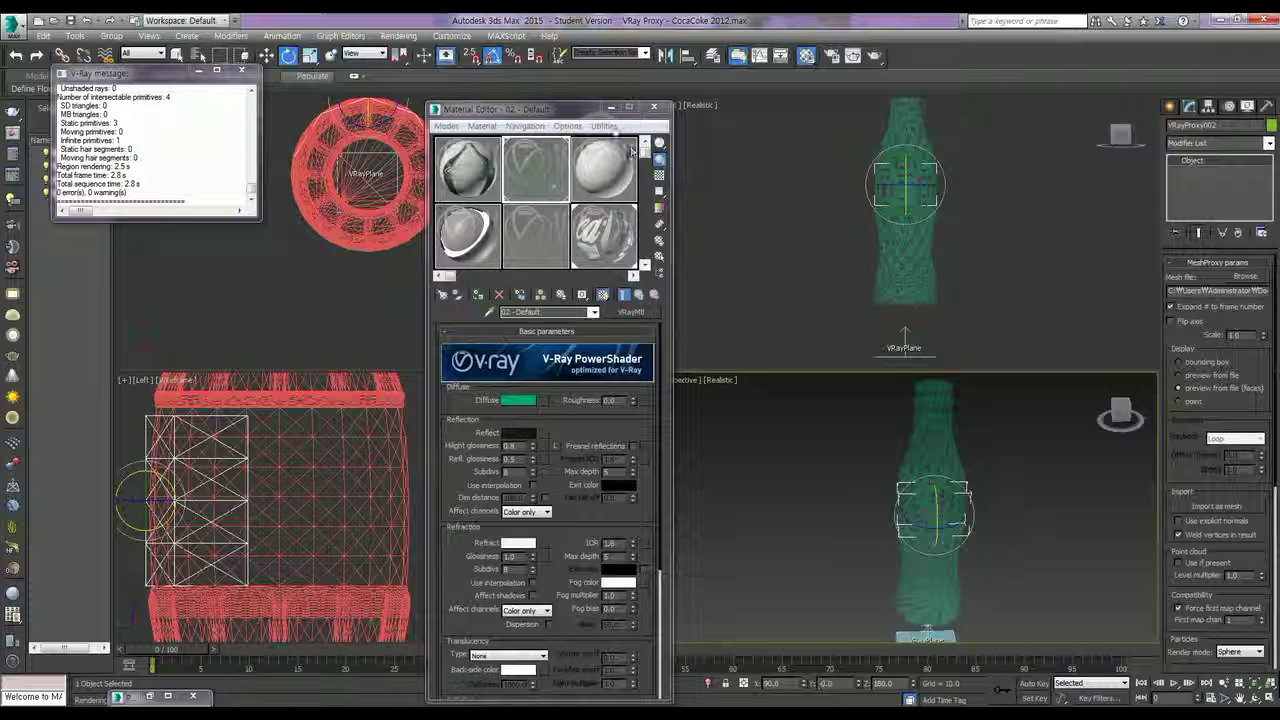
left_click(610, 108)
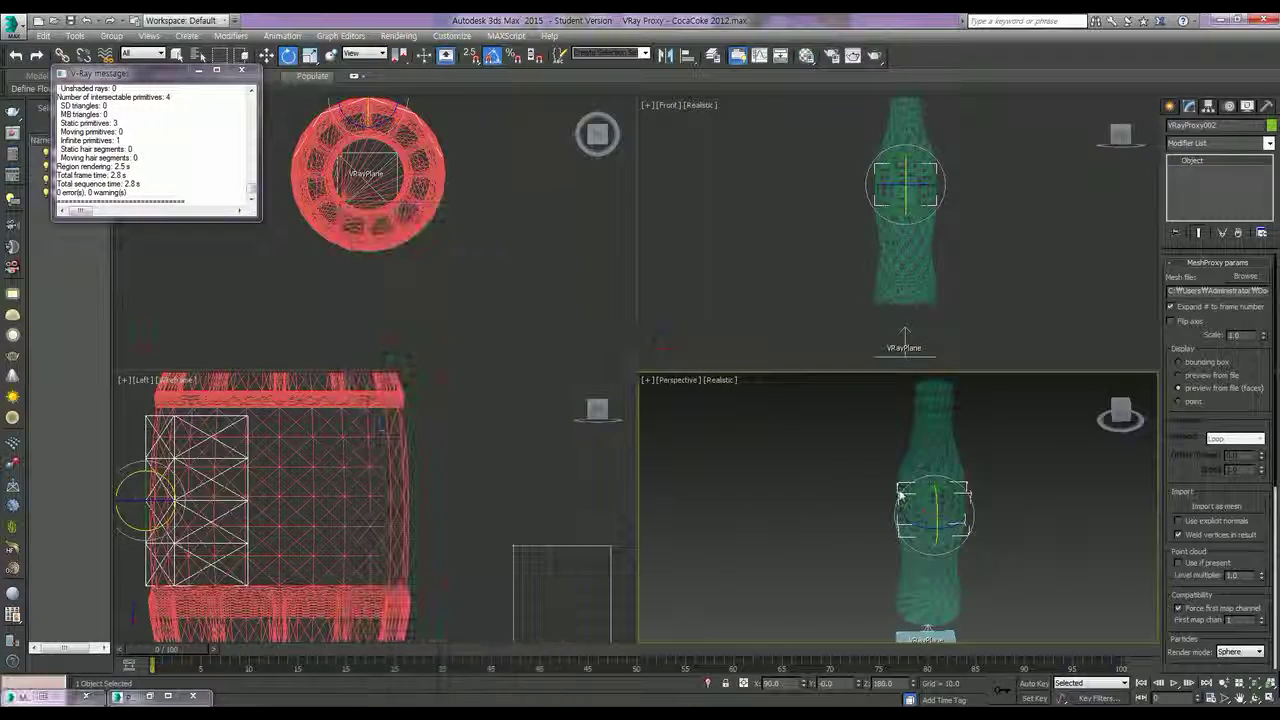
Select the bottle and label together and group them as 콜라병
key("w")
left_click(1042, 506)
left_click_drag(1020, 542, 864, 466)
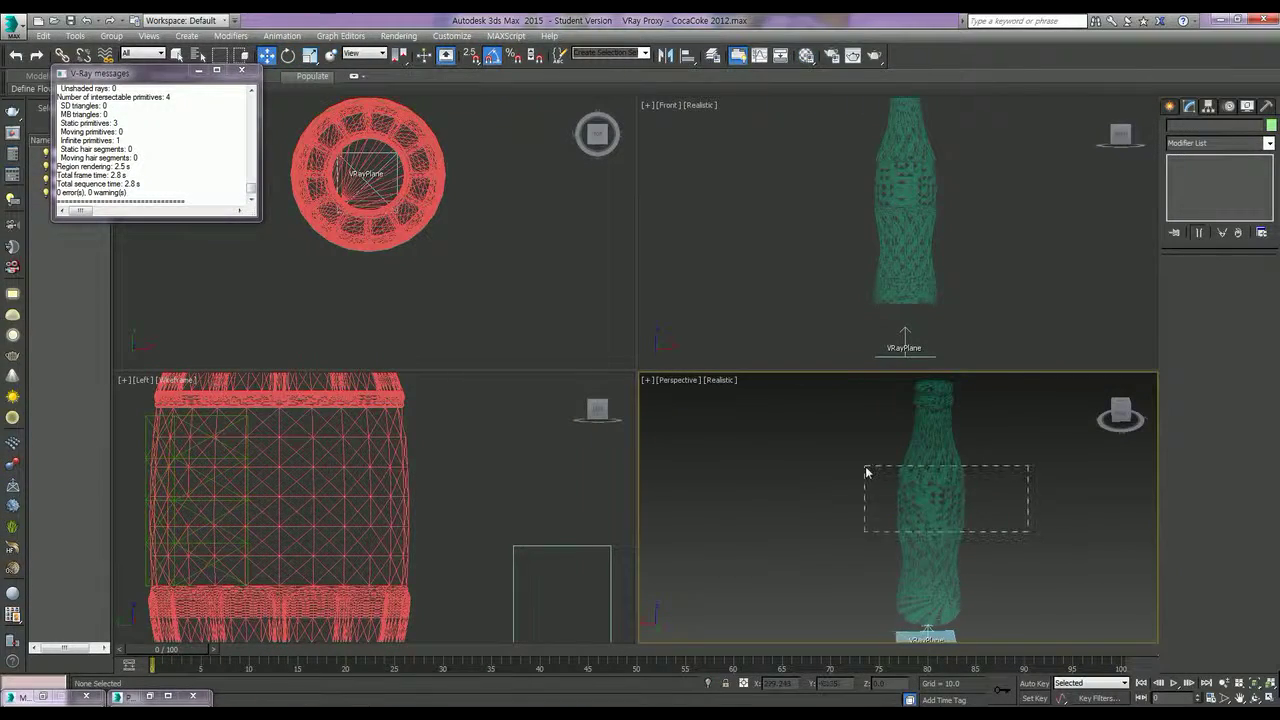
left_click(111, 35)
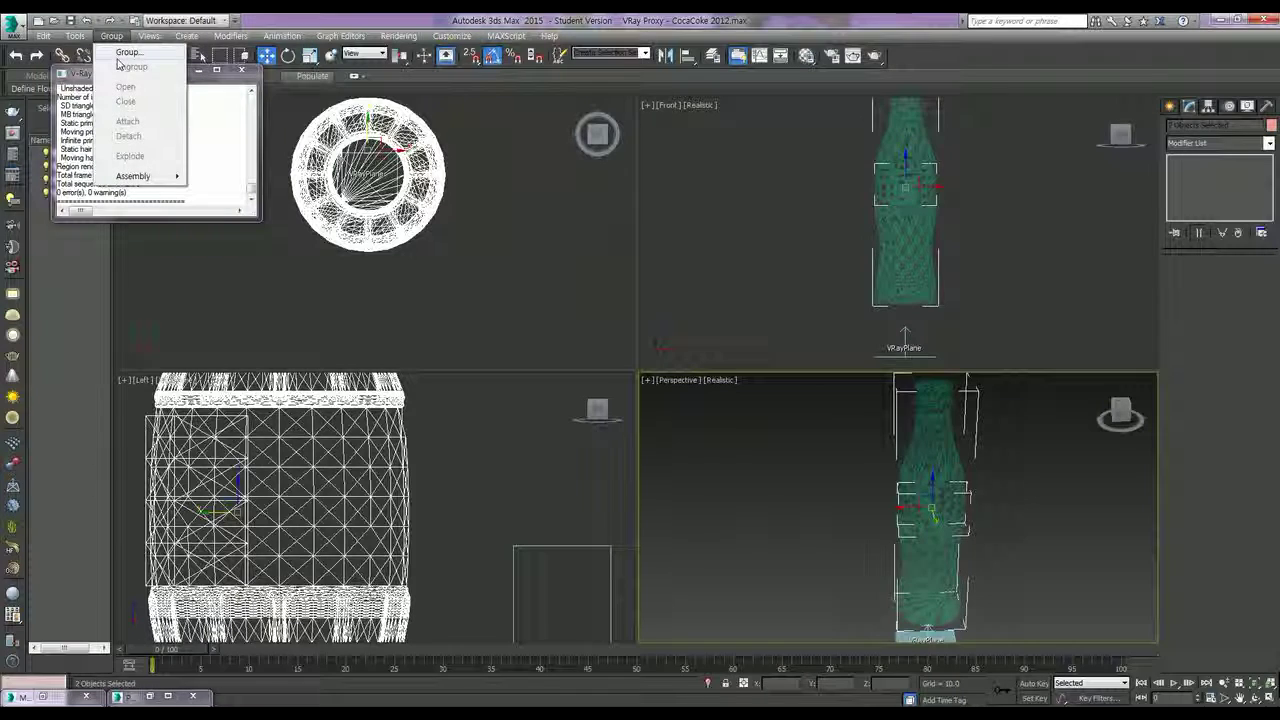
left_click(122, 47)
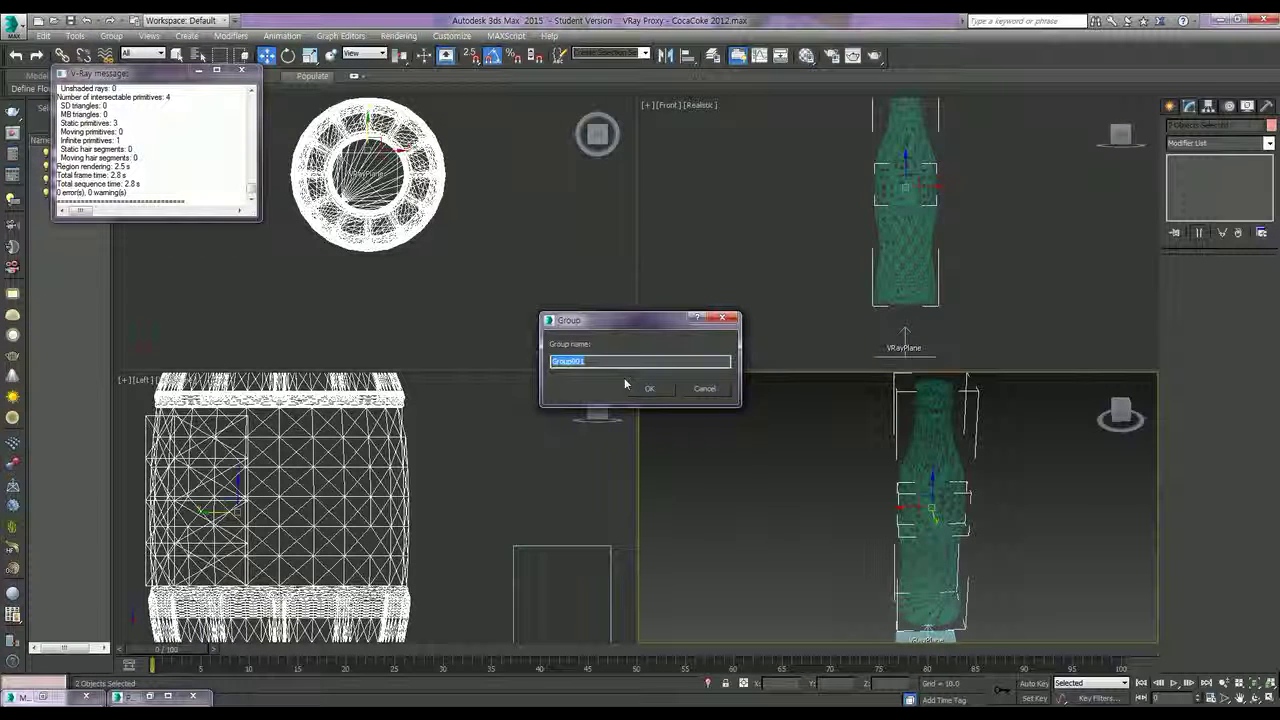
type("콜라병")
key("Return")
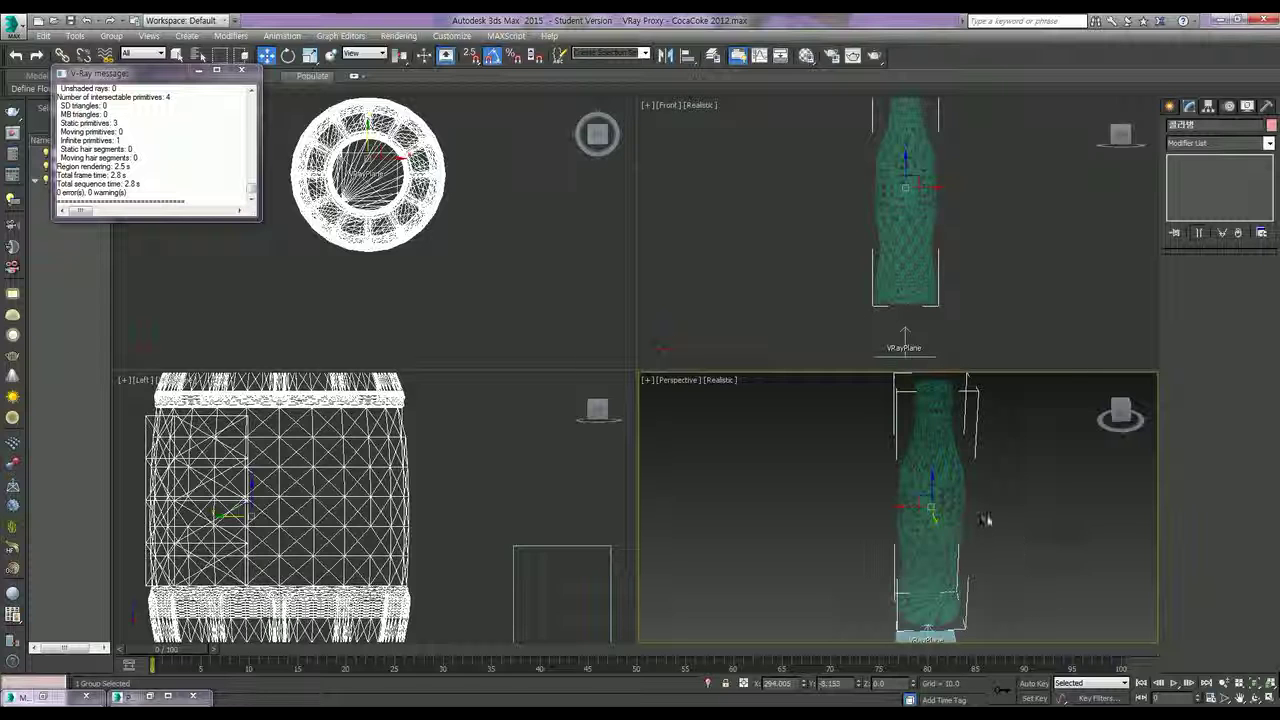
Pan the Top view and select the 콜라병 bottle group
scroll(440, 250, "down", 5)
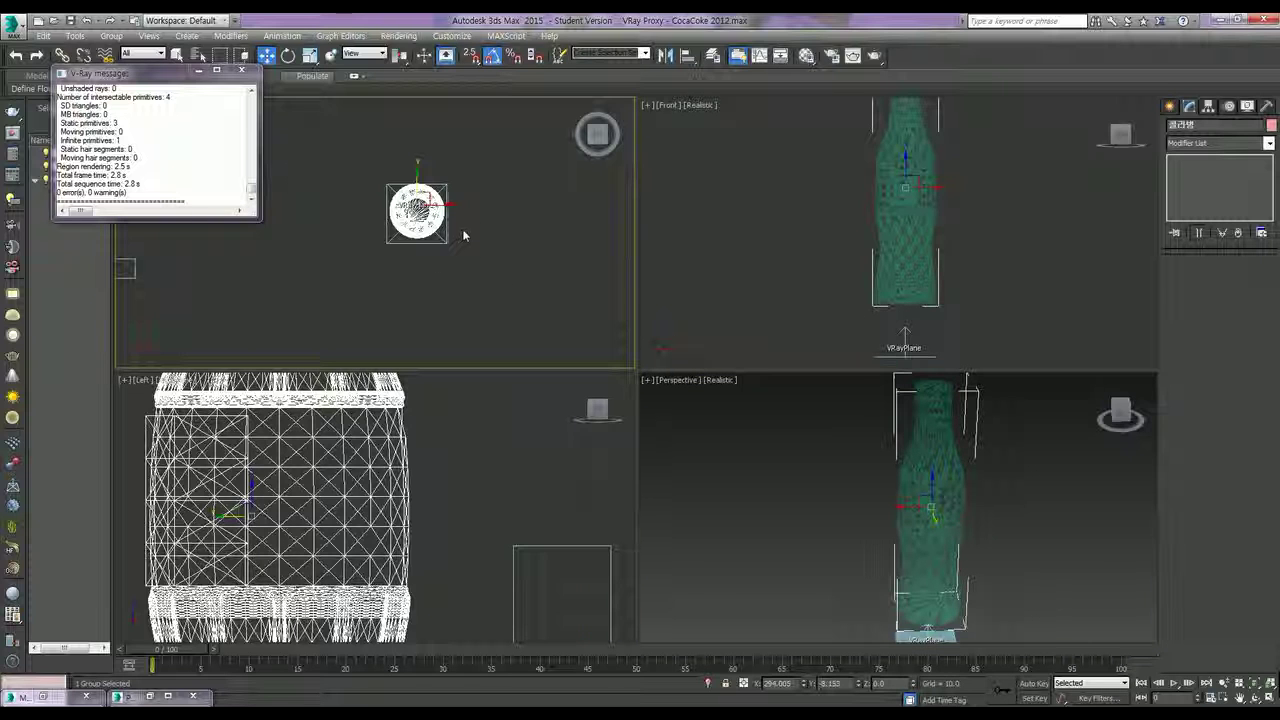
middle_click_drag(463, 235, 505, 238)
left_click_drag(123, 247, 119, 265)
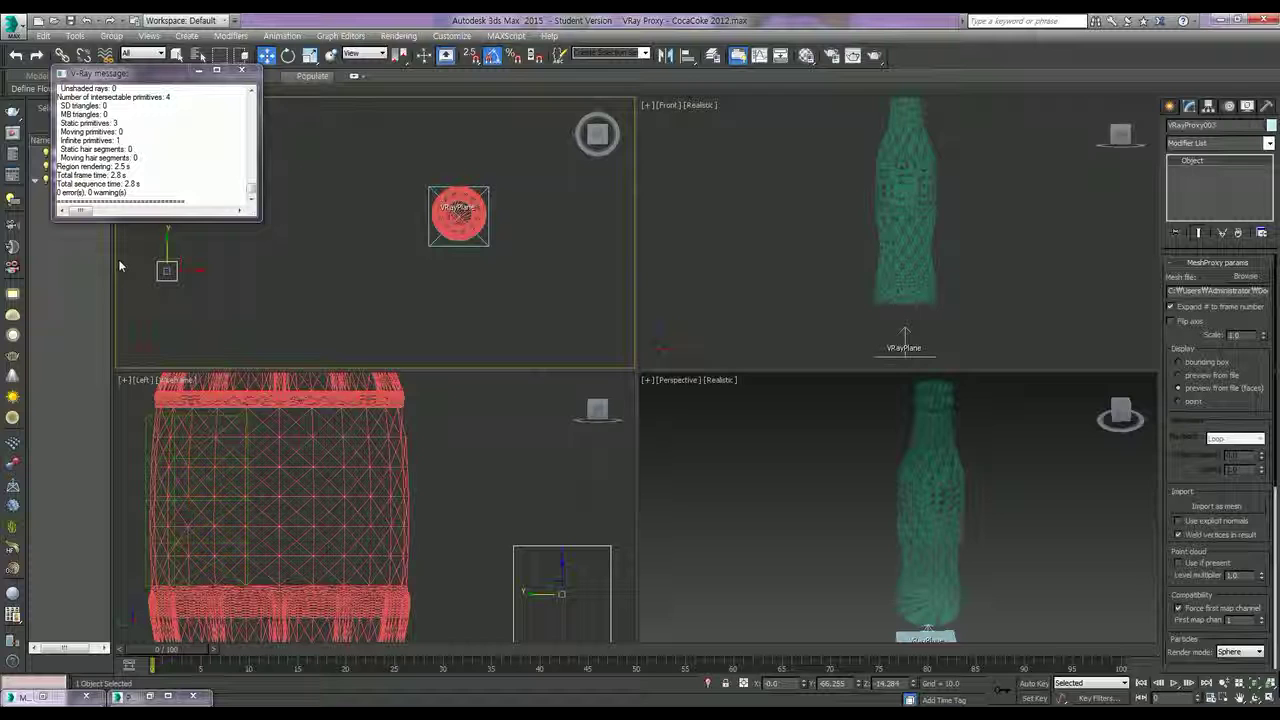
left_click(119, 265)
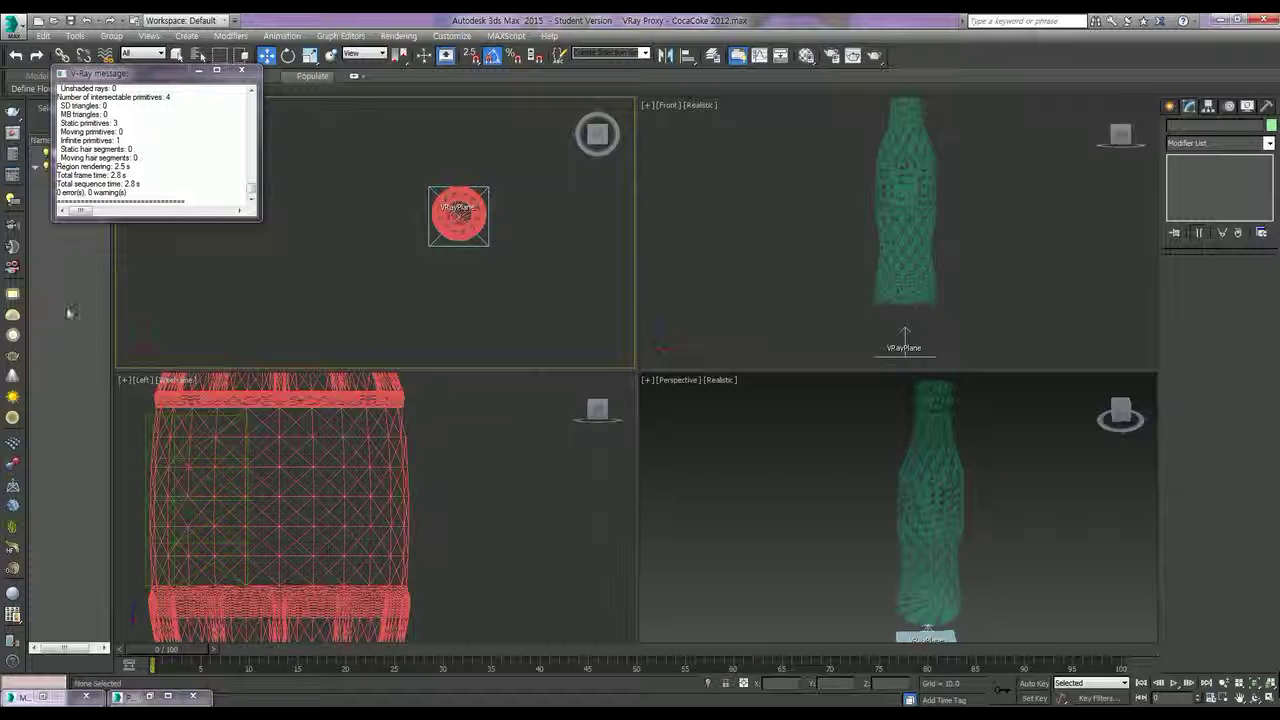
left_click(320, 490)
Clone the bottle group in Top view into a row of 50 instanced copies
right_click(503, 263)
left_click_drag(490, 207, 552, 212, "shift")
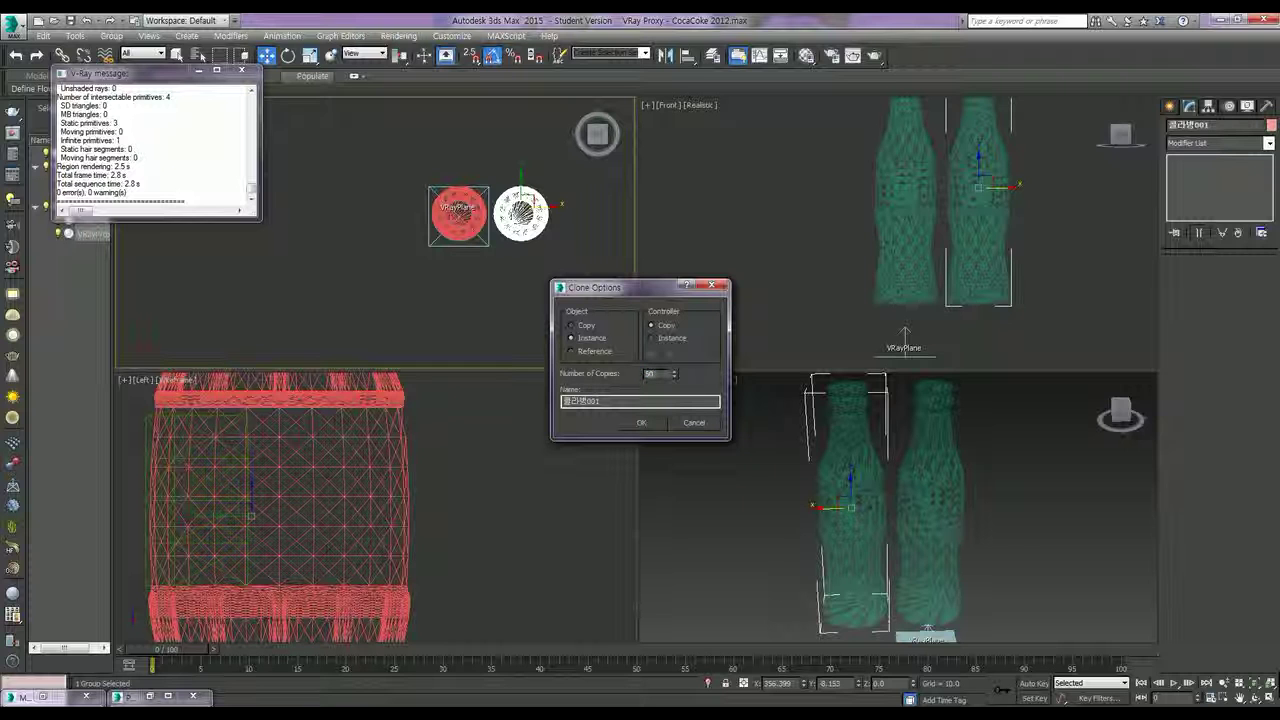
left_click(645, 423)
Select the whole row except the VRayPlane and clone it upward as 10 instanced rows
scroll(503, 278, "down", 5)
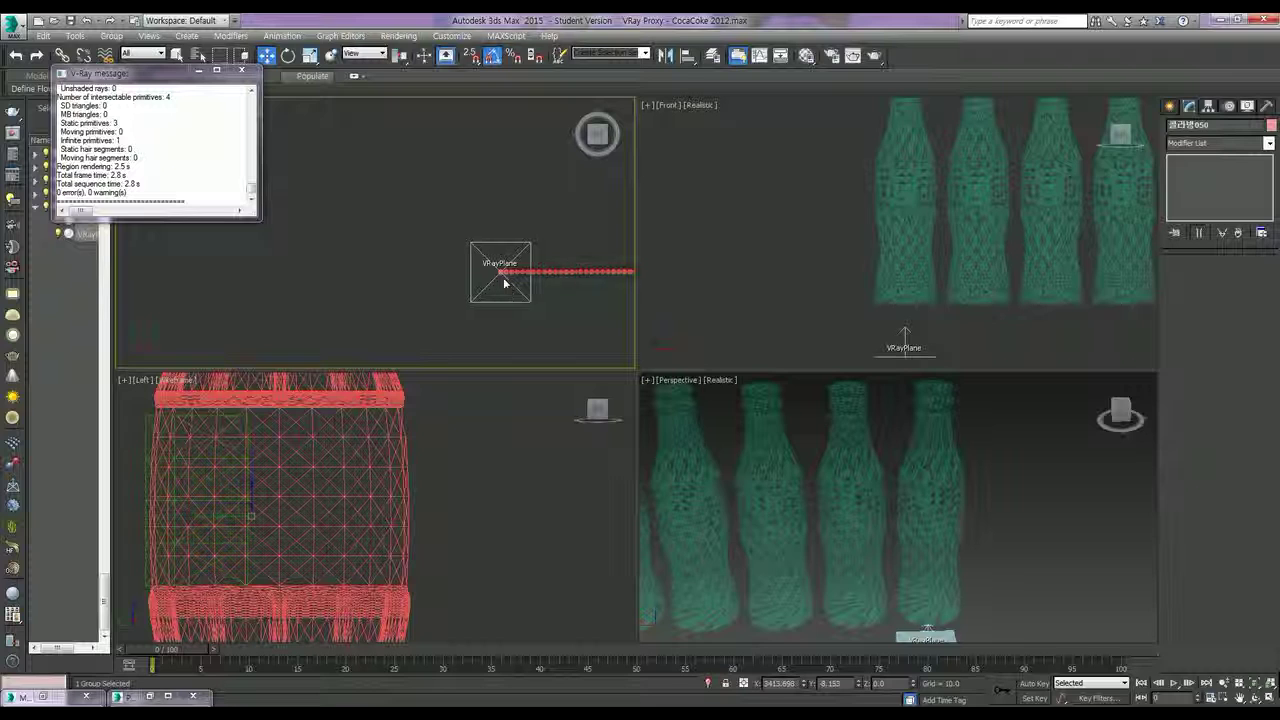
scroll(544, 286, "up", 3)
scroll(530, 280, "up", 2)
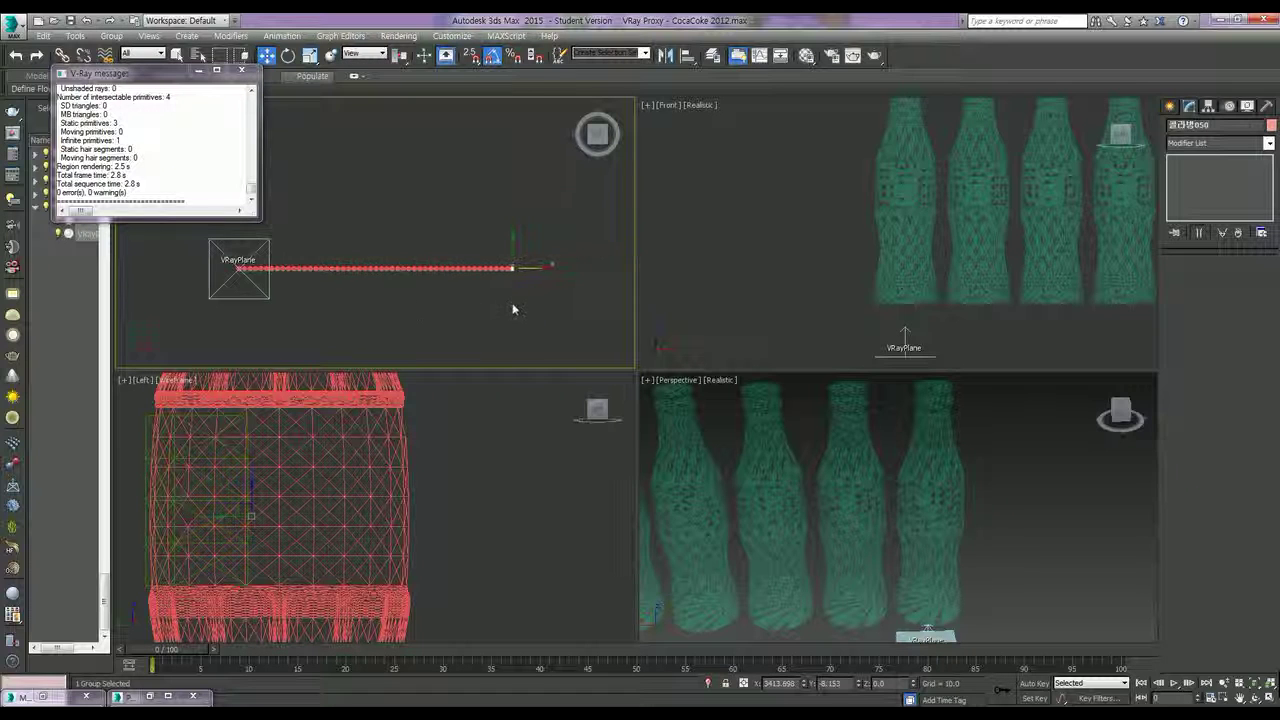
key("ctrl+a")
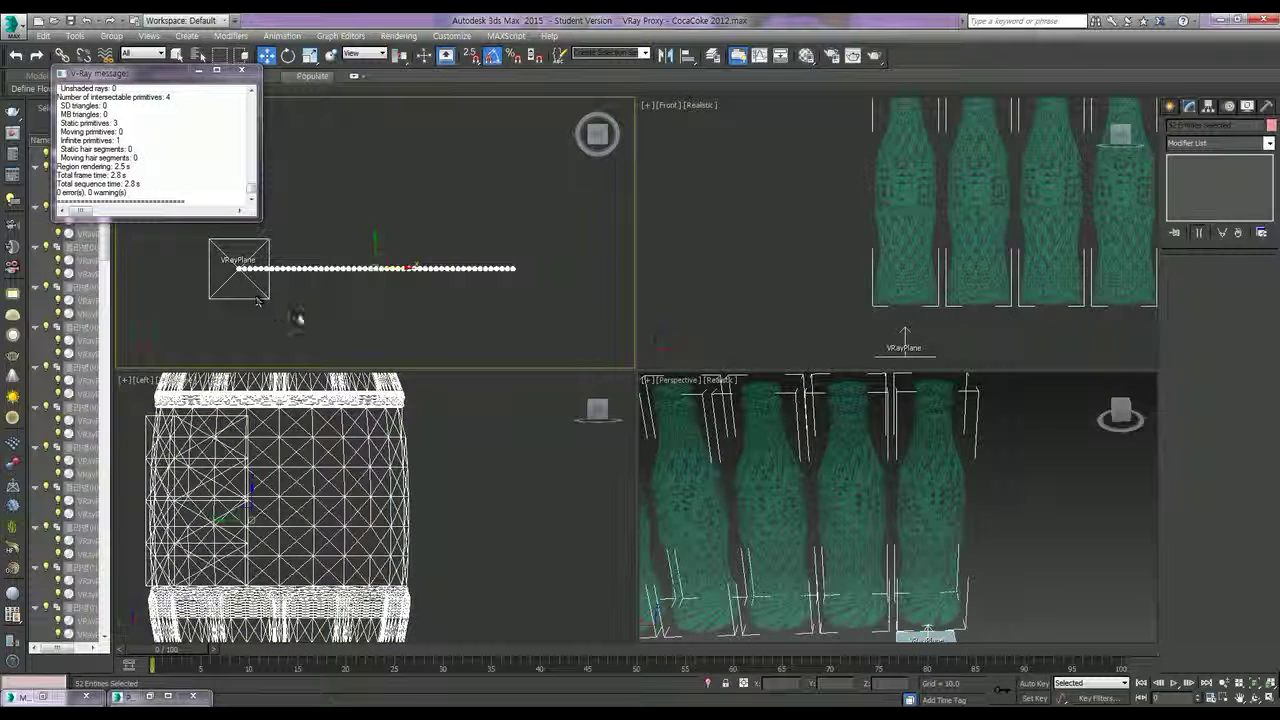
left_click(246, 287, "alt")
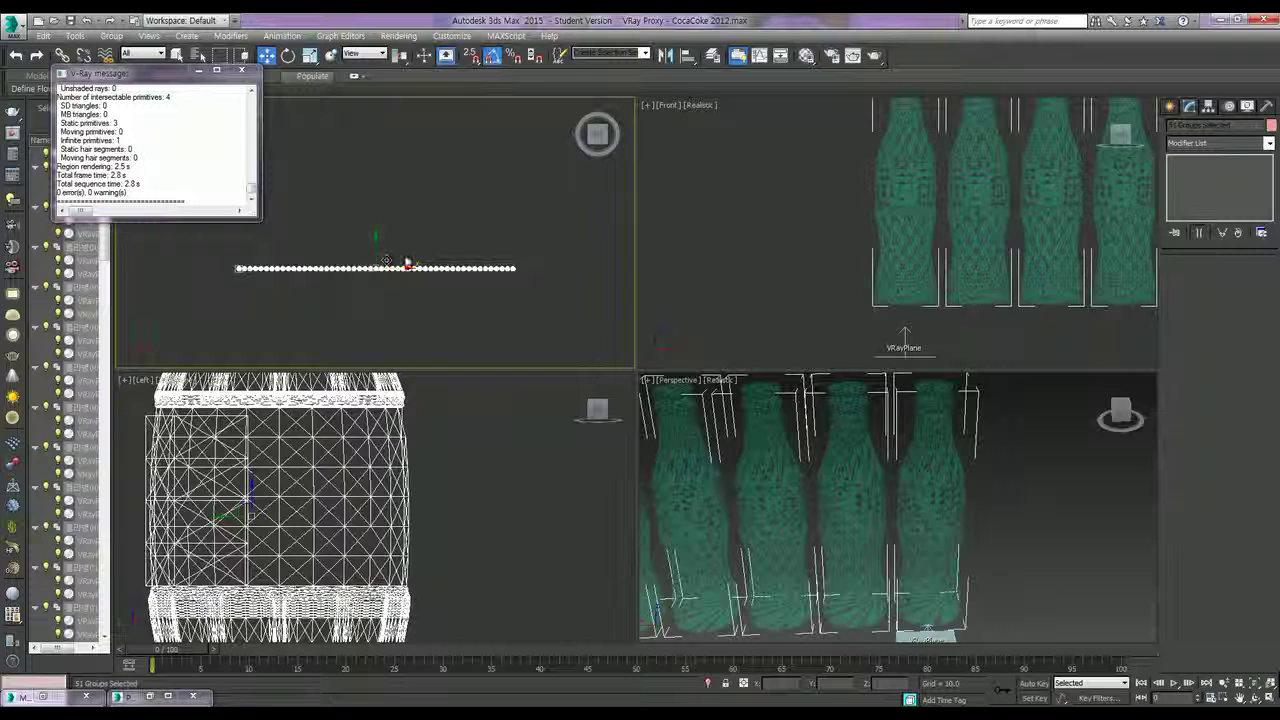
left_click_drag(371, 242, 377, 237)
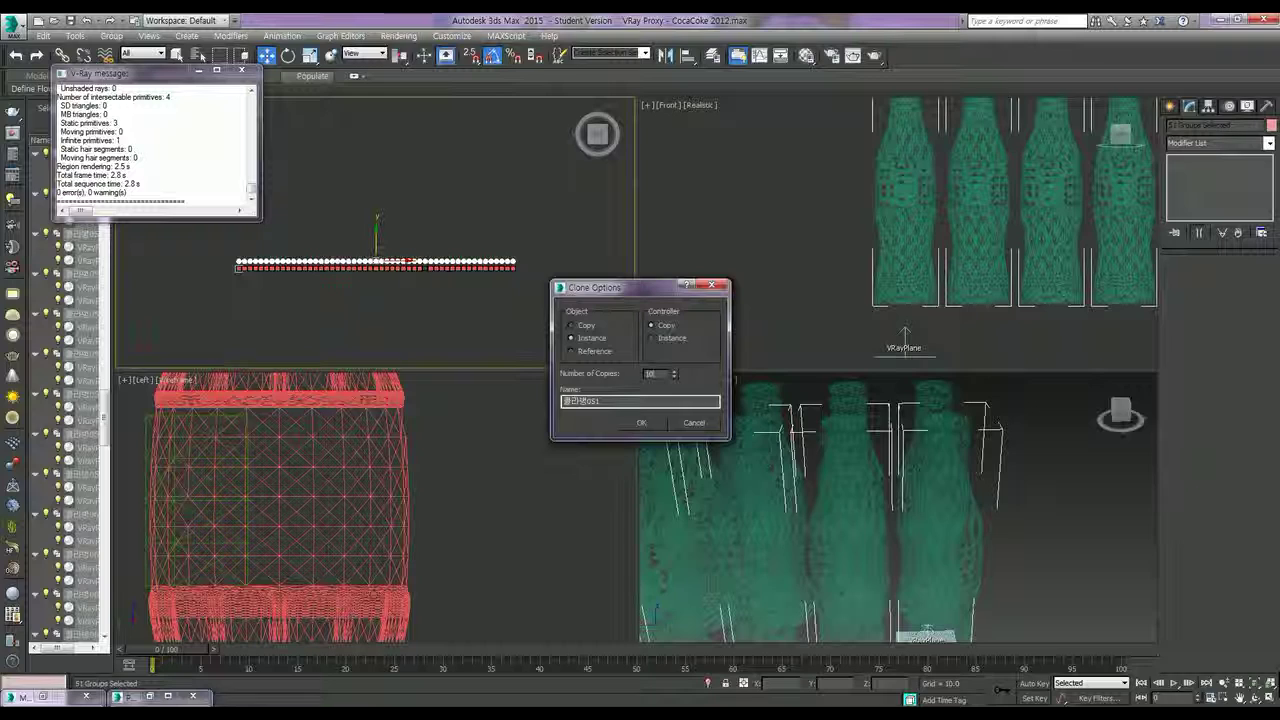
left_click(643, 422)
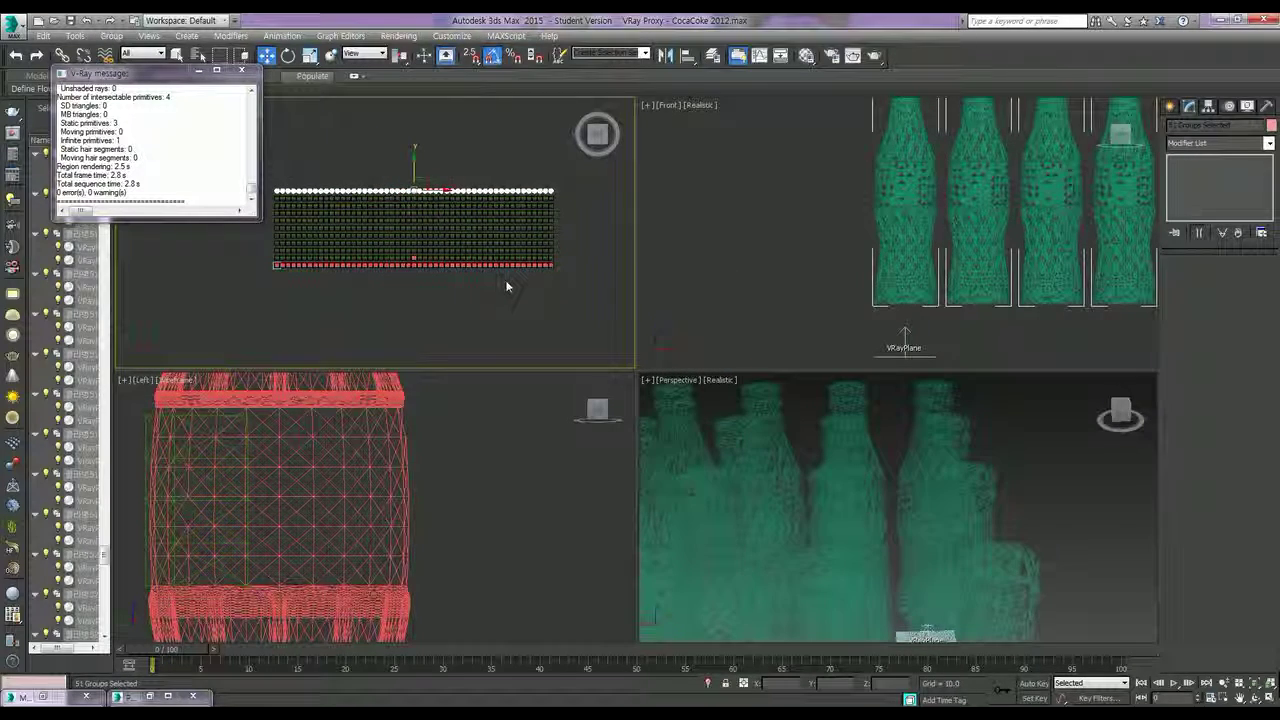
Frame the bottle grid in Perspective and region-select all bottles, leaving out the VRayPlane
middle_click(771, 443)
scroll(983, 471, "up", 5)
middle_click_drag(877, 532, 914, 491)
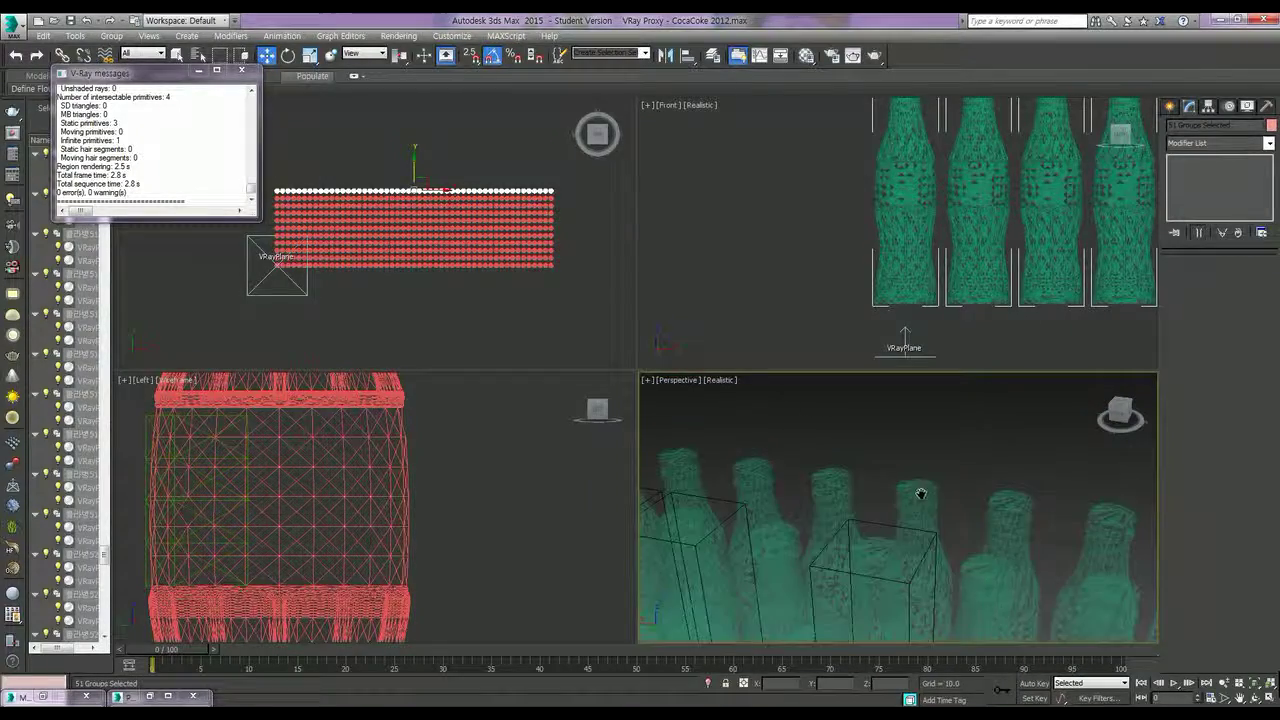
left_click_drag(584, 297, 277, 166)
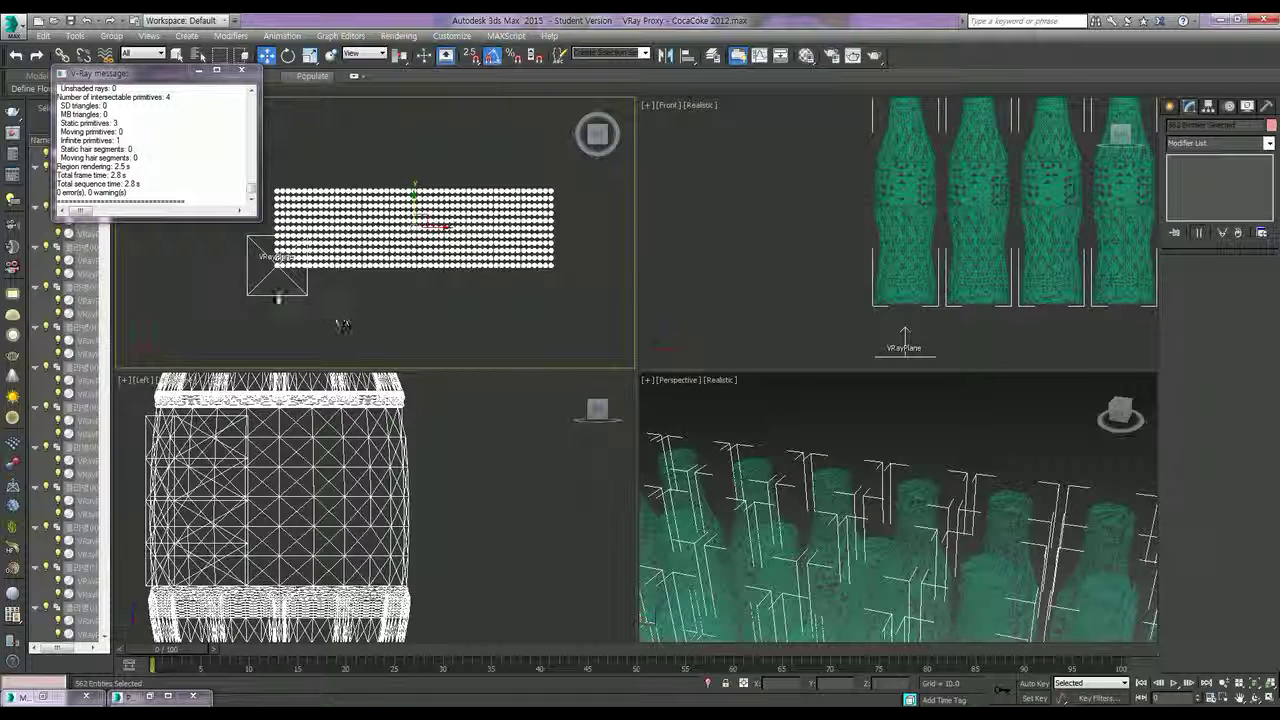
left_click_drag(277, 295, 277, 295, "alt")
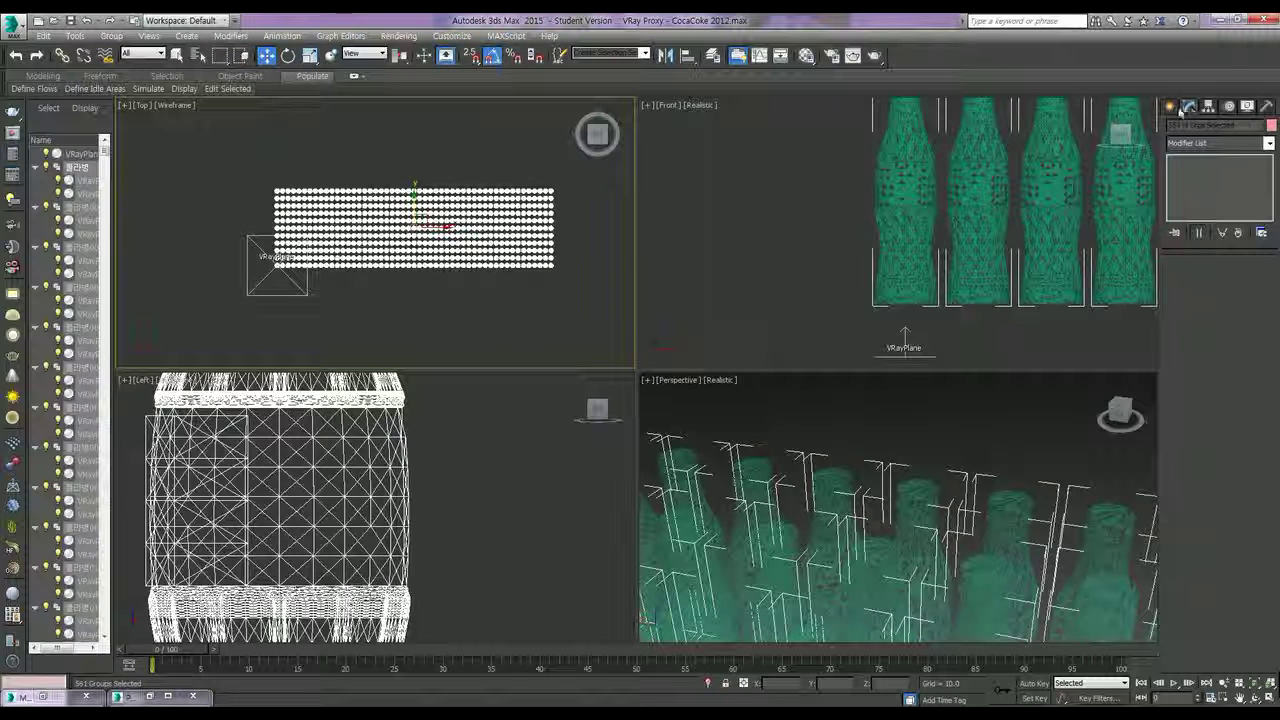
Check a single bottle's settings, then region-select all the bottles and the plane in Top view
left_click(905, 190)
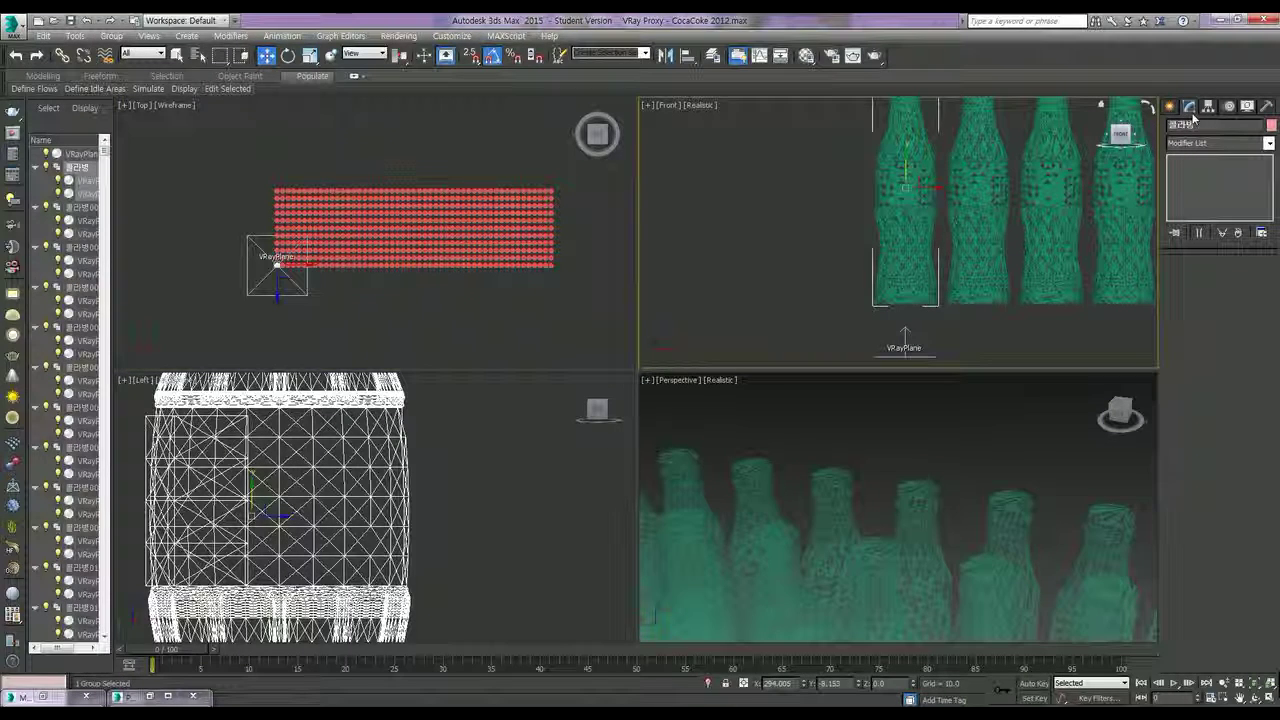
left_click(908, 270)
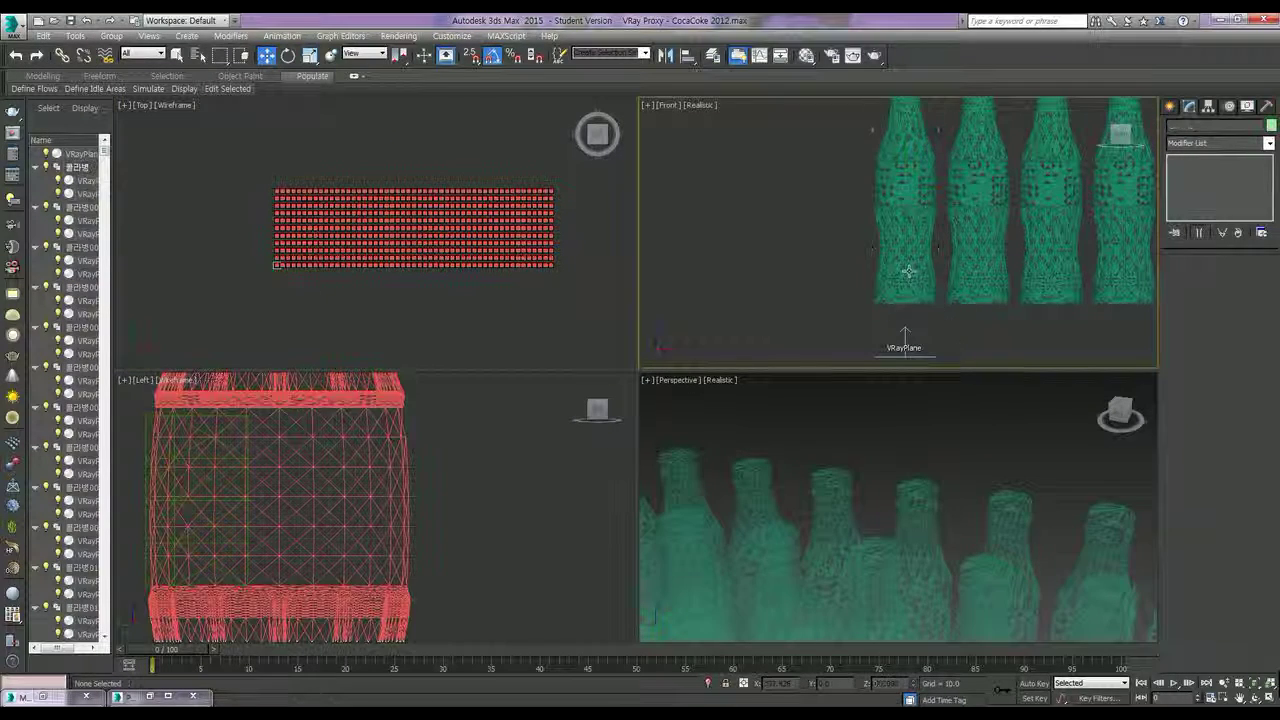
left_click(1174, 107)
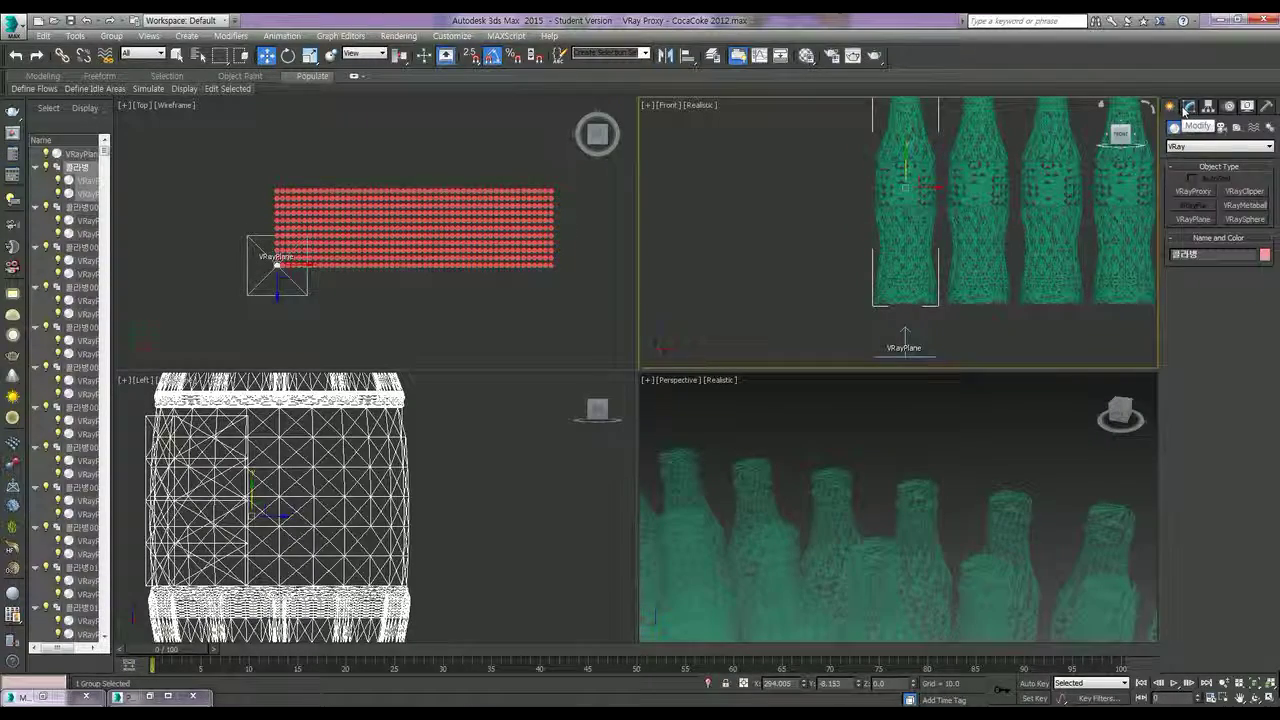
left_click(1188, 107)
left_click(566, 289)
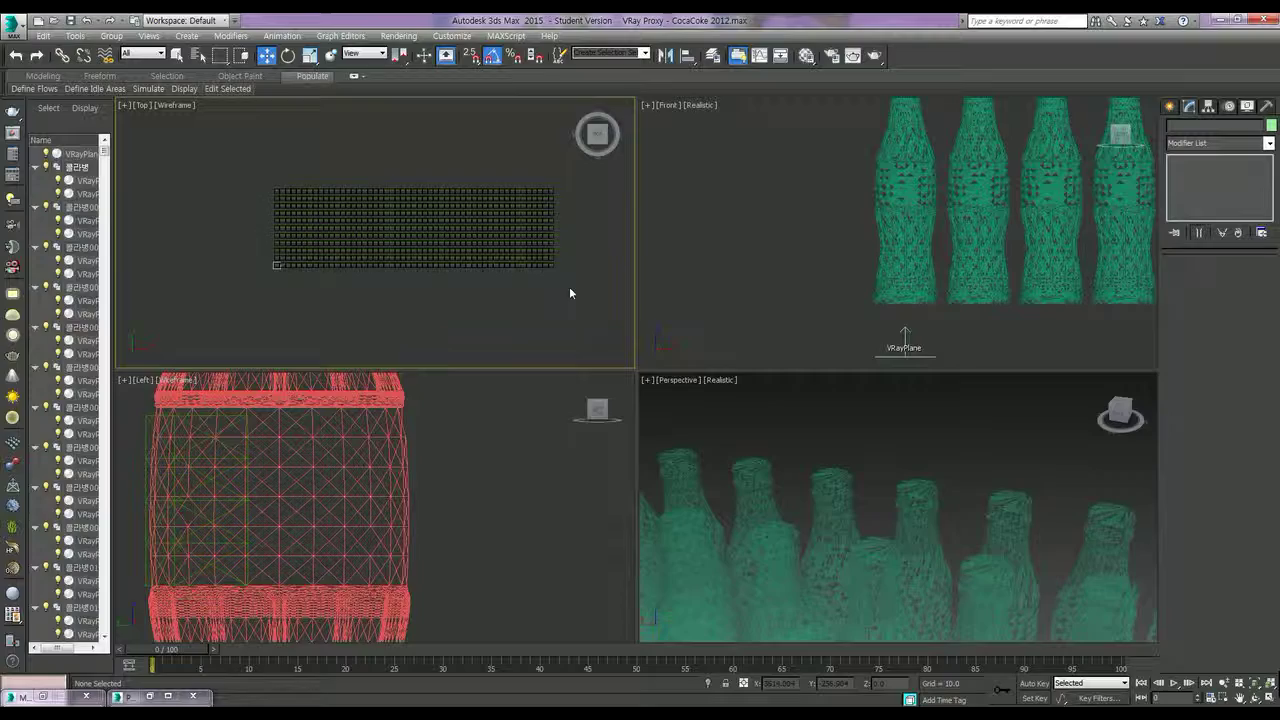
left_click_drag(568, 286, 192, 160)
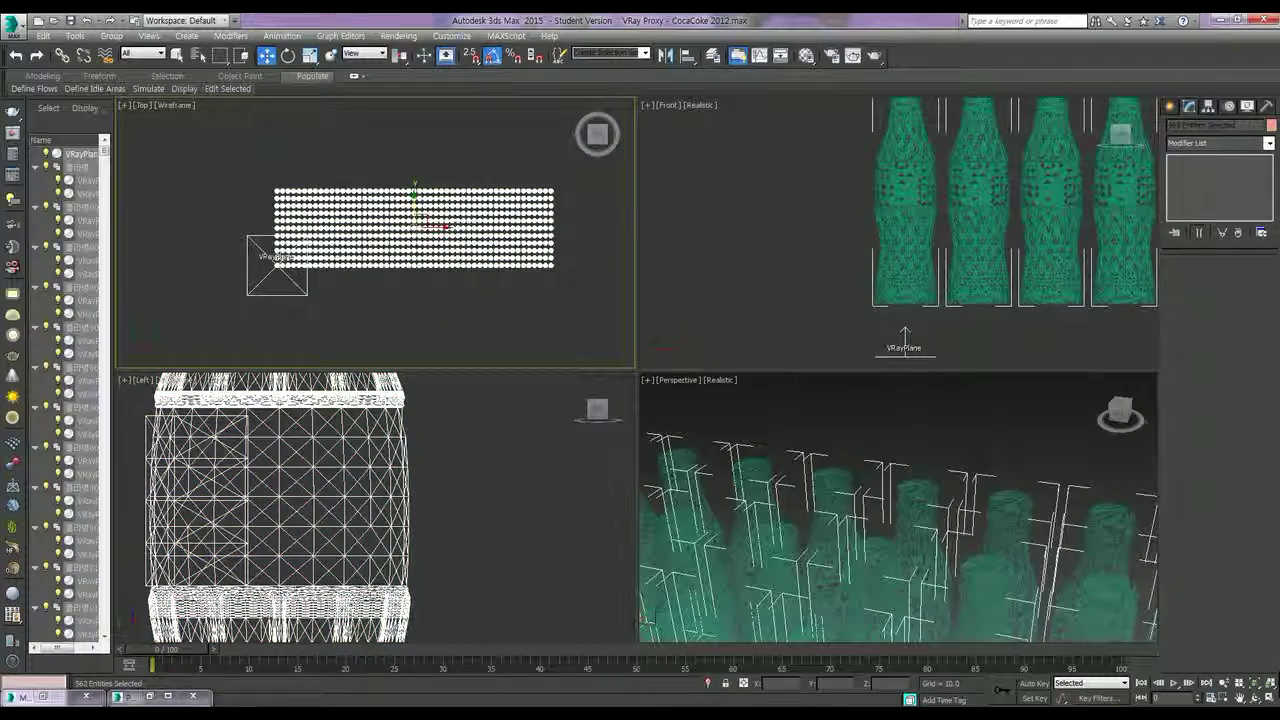
Zoom out and orbit the Perspective view low along the bottle rows, then render it
scroll(971, 448, "down", 3)
scroll(971, 448, "down", 2)
scroll(971, 448, "down", 3)
mouse_move(960, 500)
middle_mouse_down("alt")
mouse_move(960, 450)
mouse_move(960, 490)
middle_mouse_up("alt")
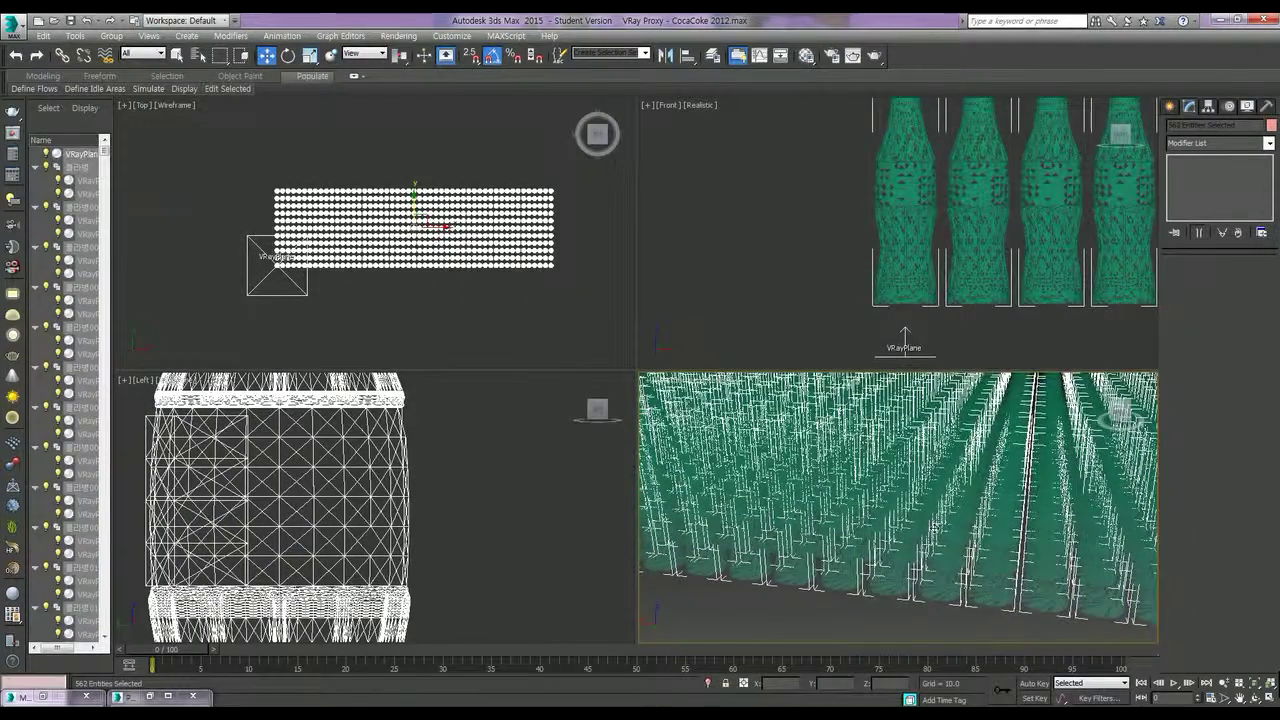
key("shift+q")
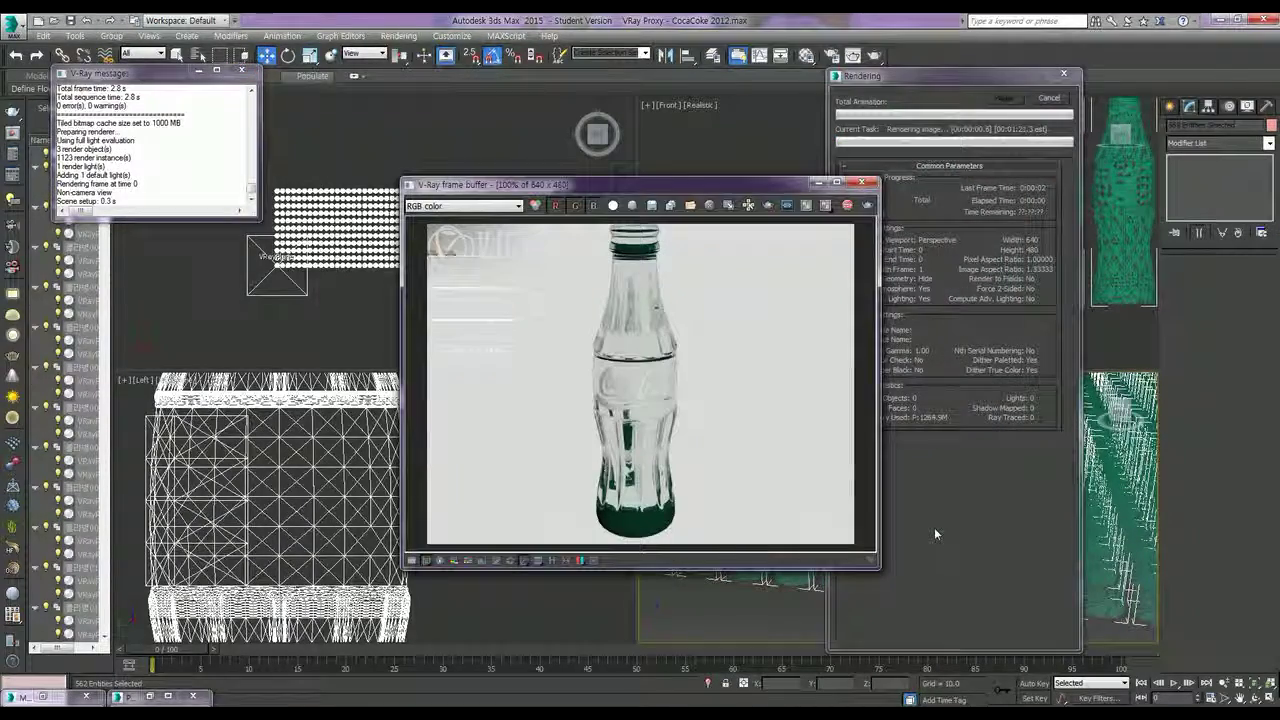